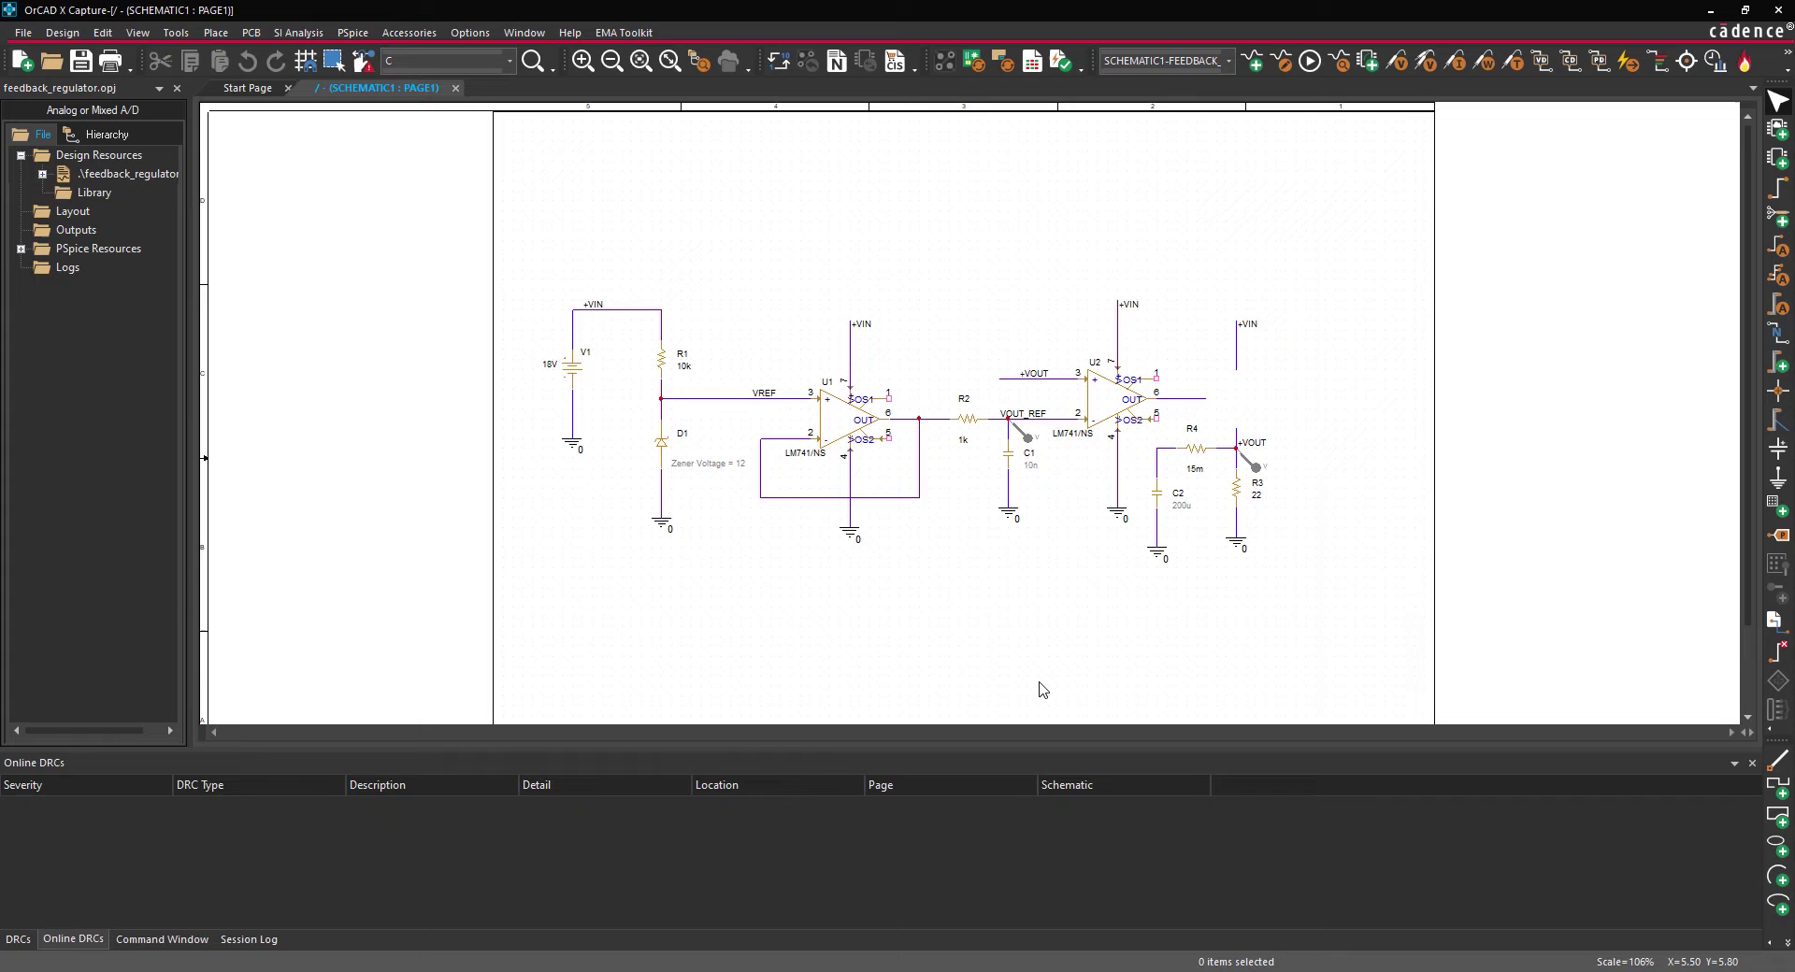
Open Component Explorer and list the PSpice library's Discrete parts.
{"action": "left_click", "coordinate": [215, 32]}
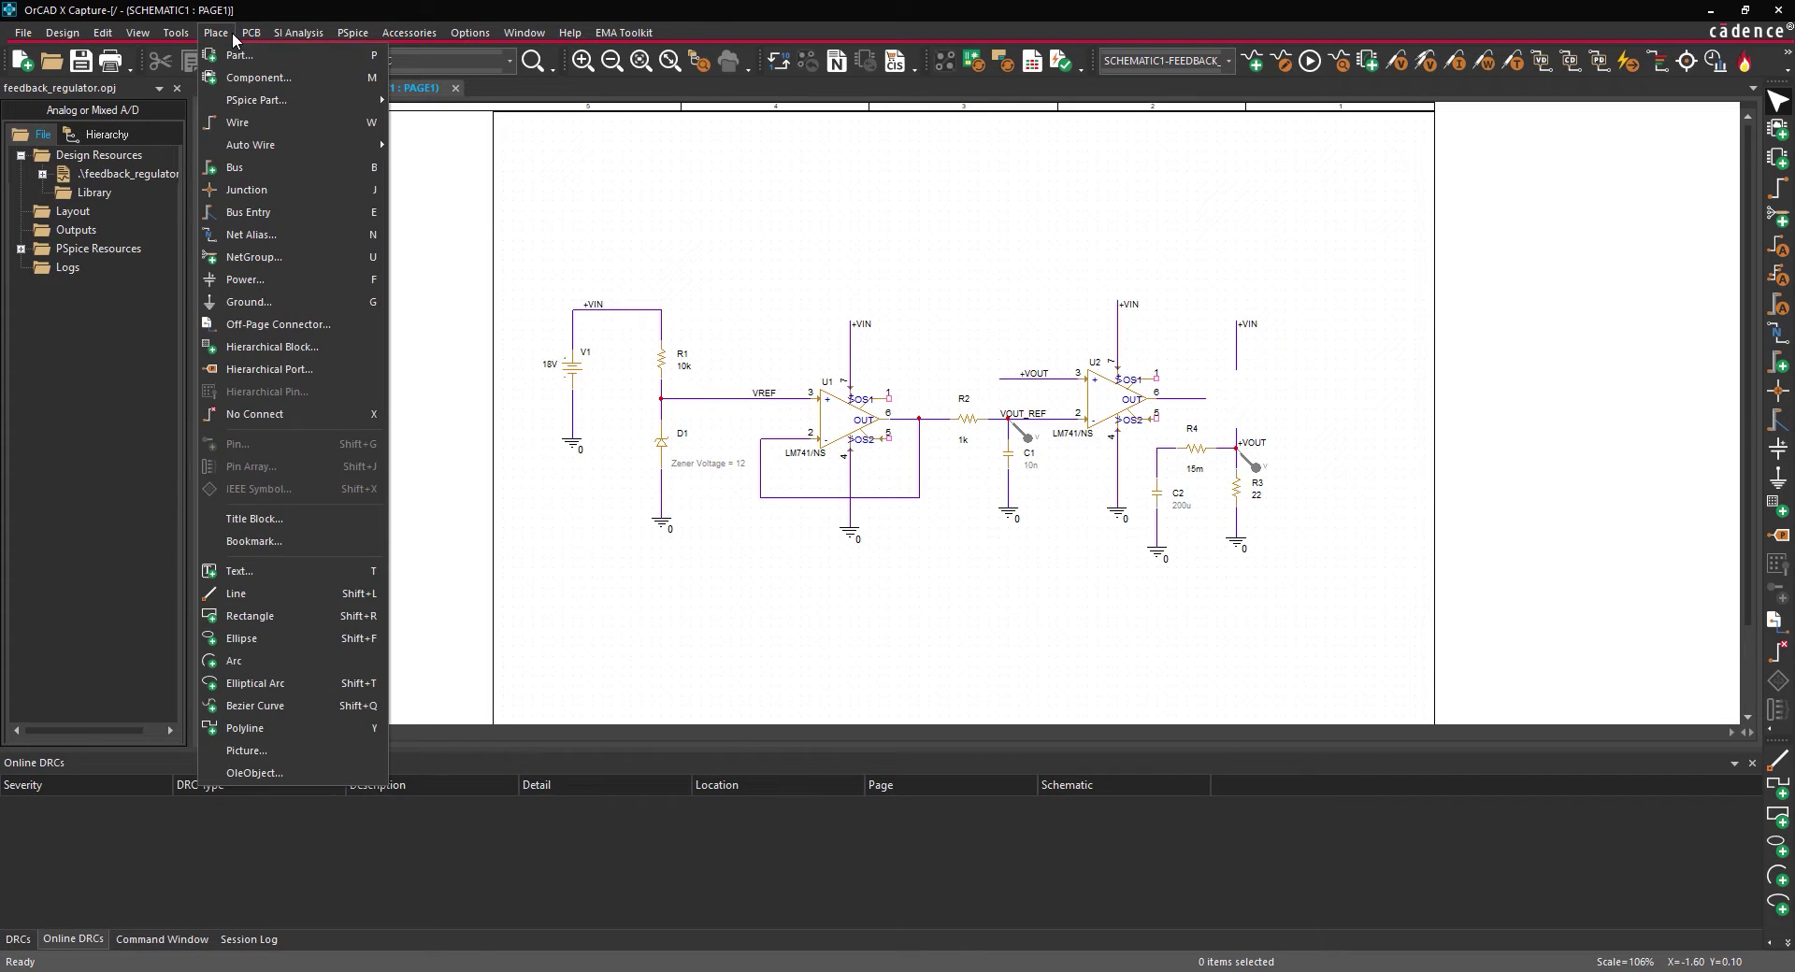
{"action": "left_click", "coordinate": [260, 77]}
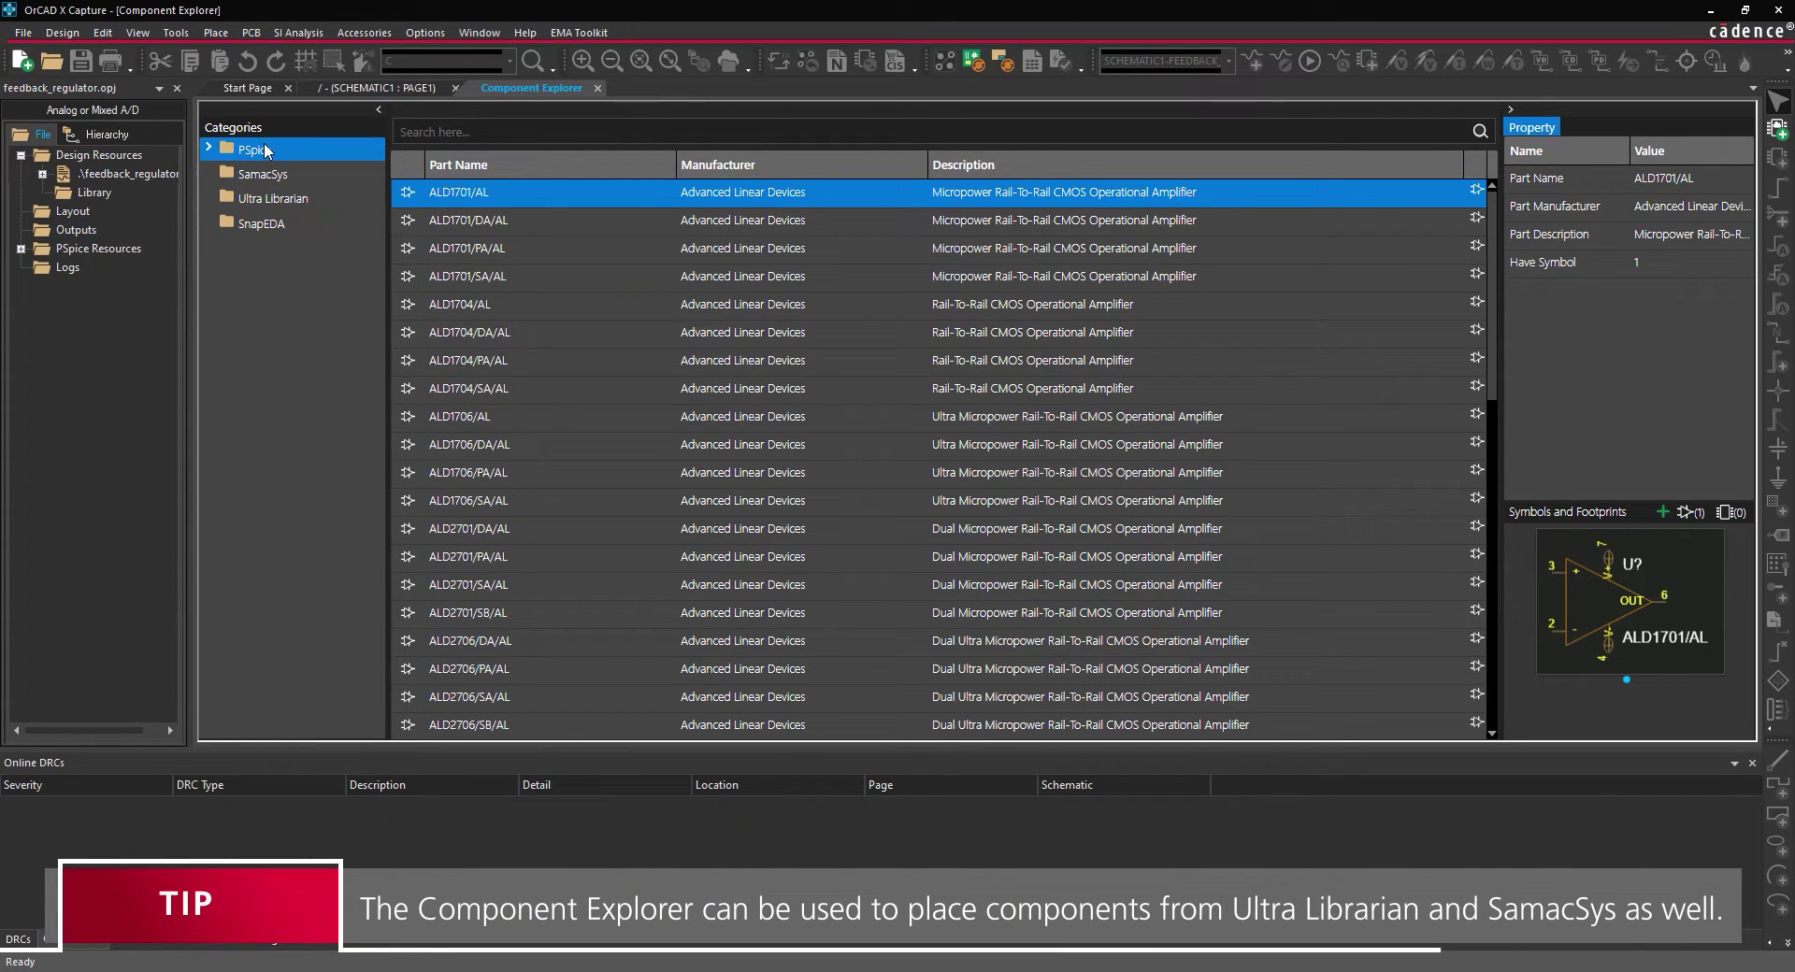
{"action": "left_click", "coordinate": [211, 148]}
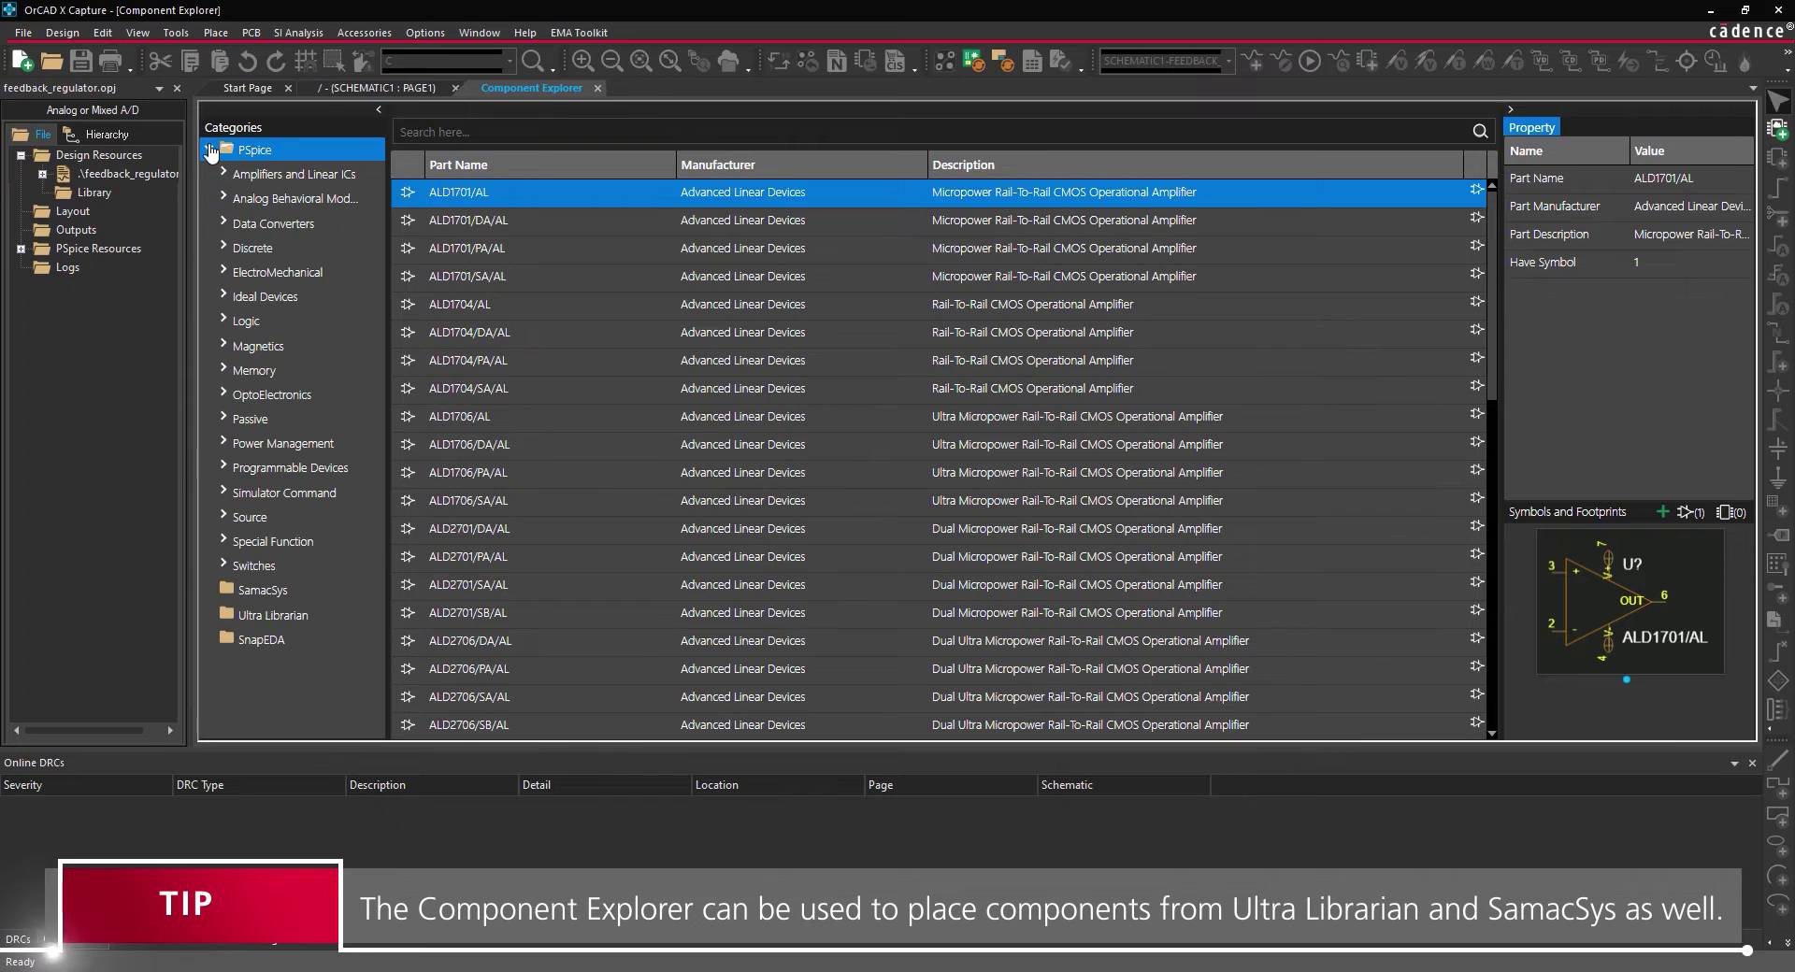
{"action": "left_click", "coordinate": [244, 249]}
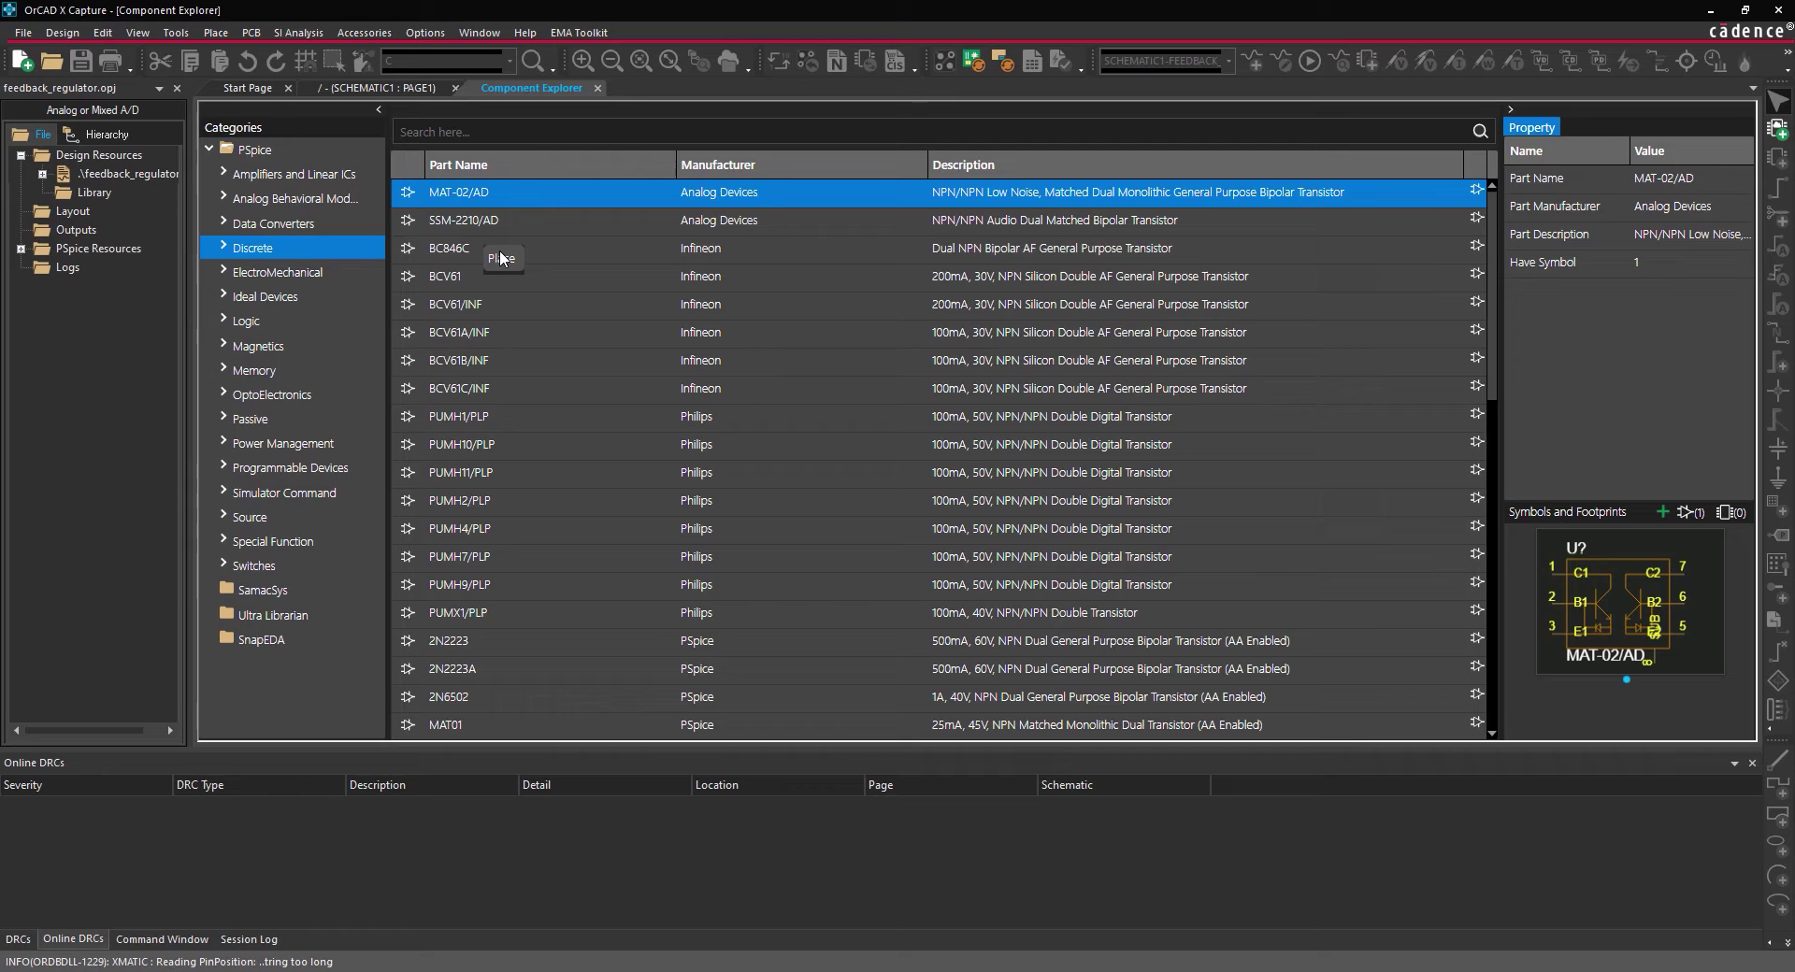
Close Component Explorer to return to SCHEMATIC1 : PAGE1.
{"action": "left_click", "coordinate": [600, 87]}
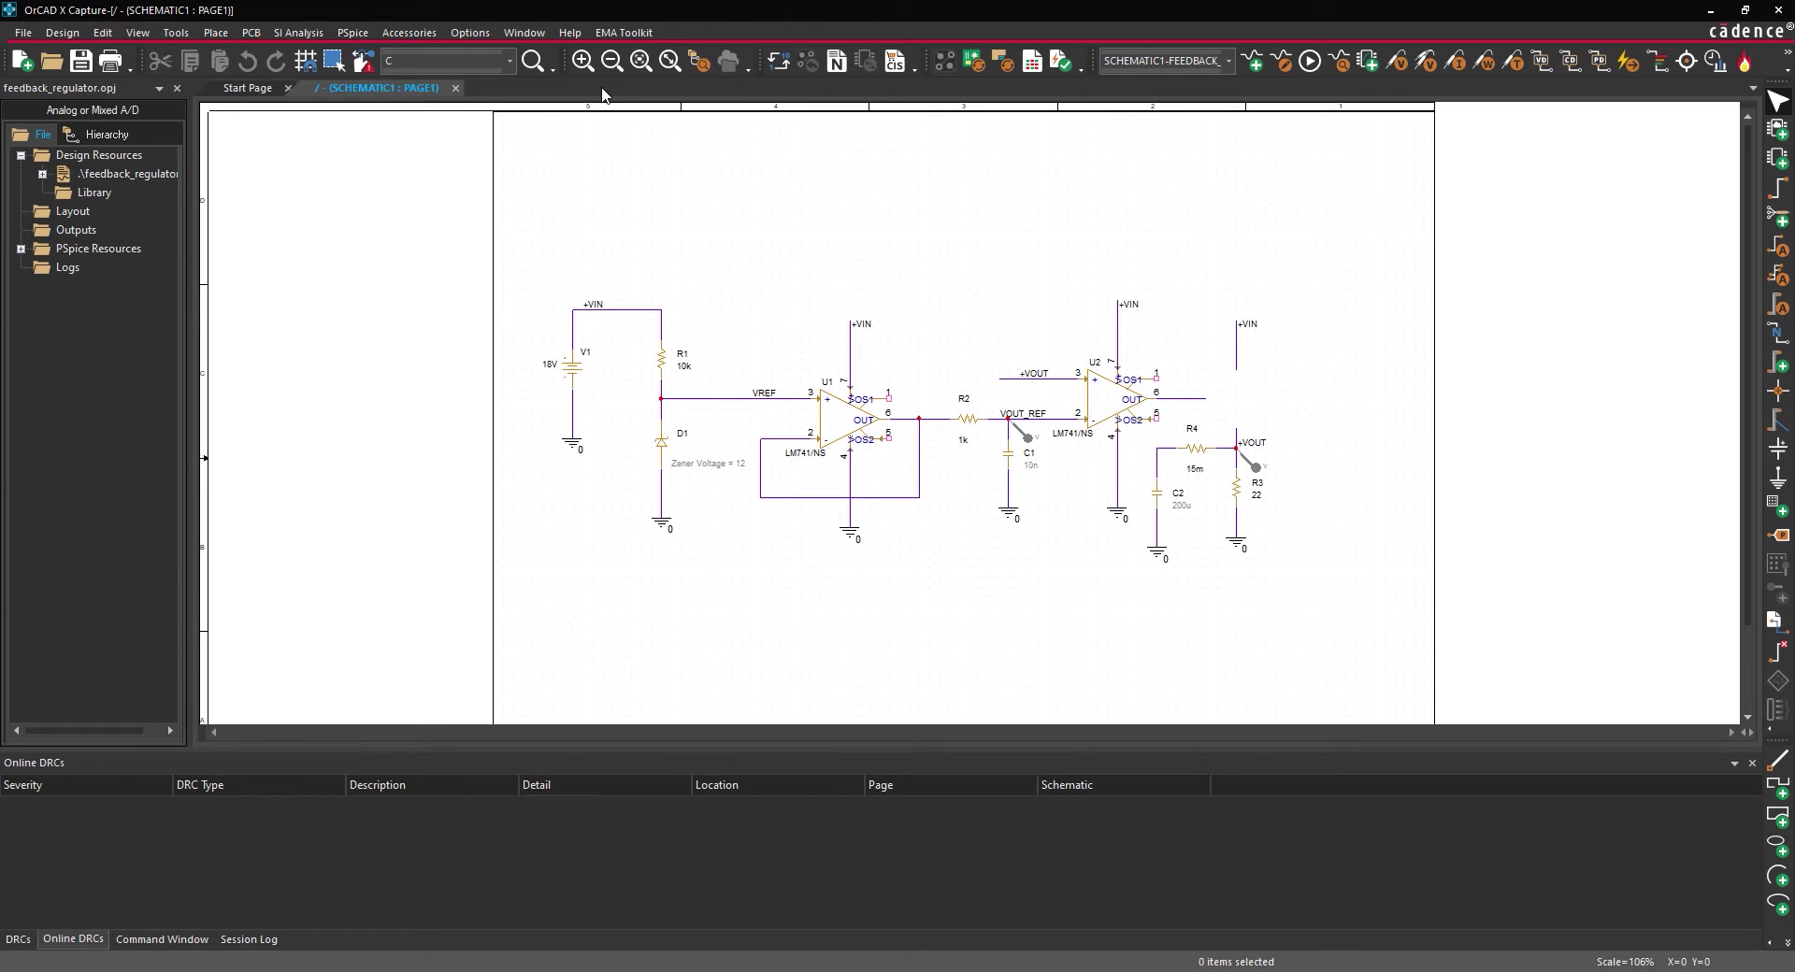
Launch the PSpice Modeling Application from the Place menu and start a Power MOSFET model.
{"action": "left_click", "coordinate": [223, 38]}
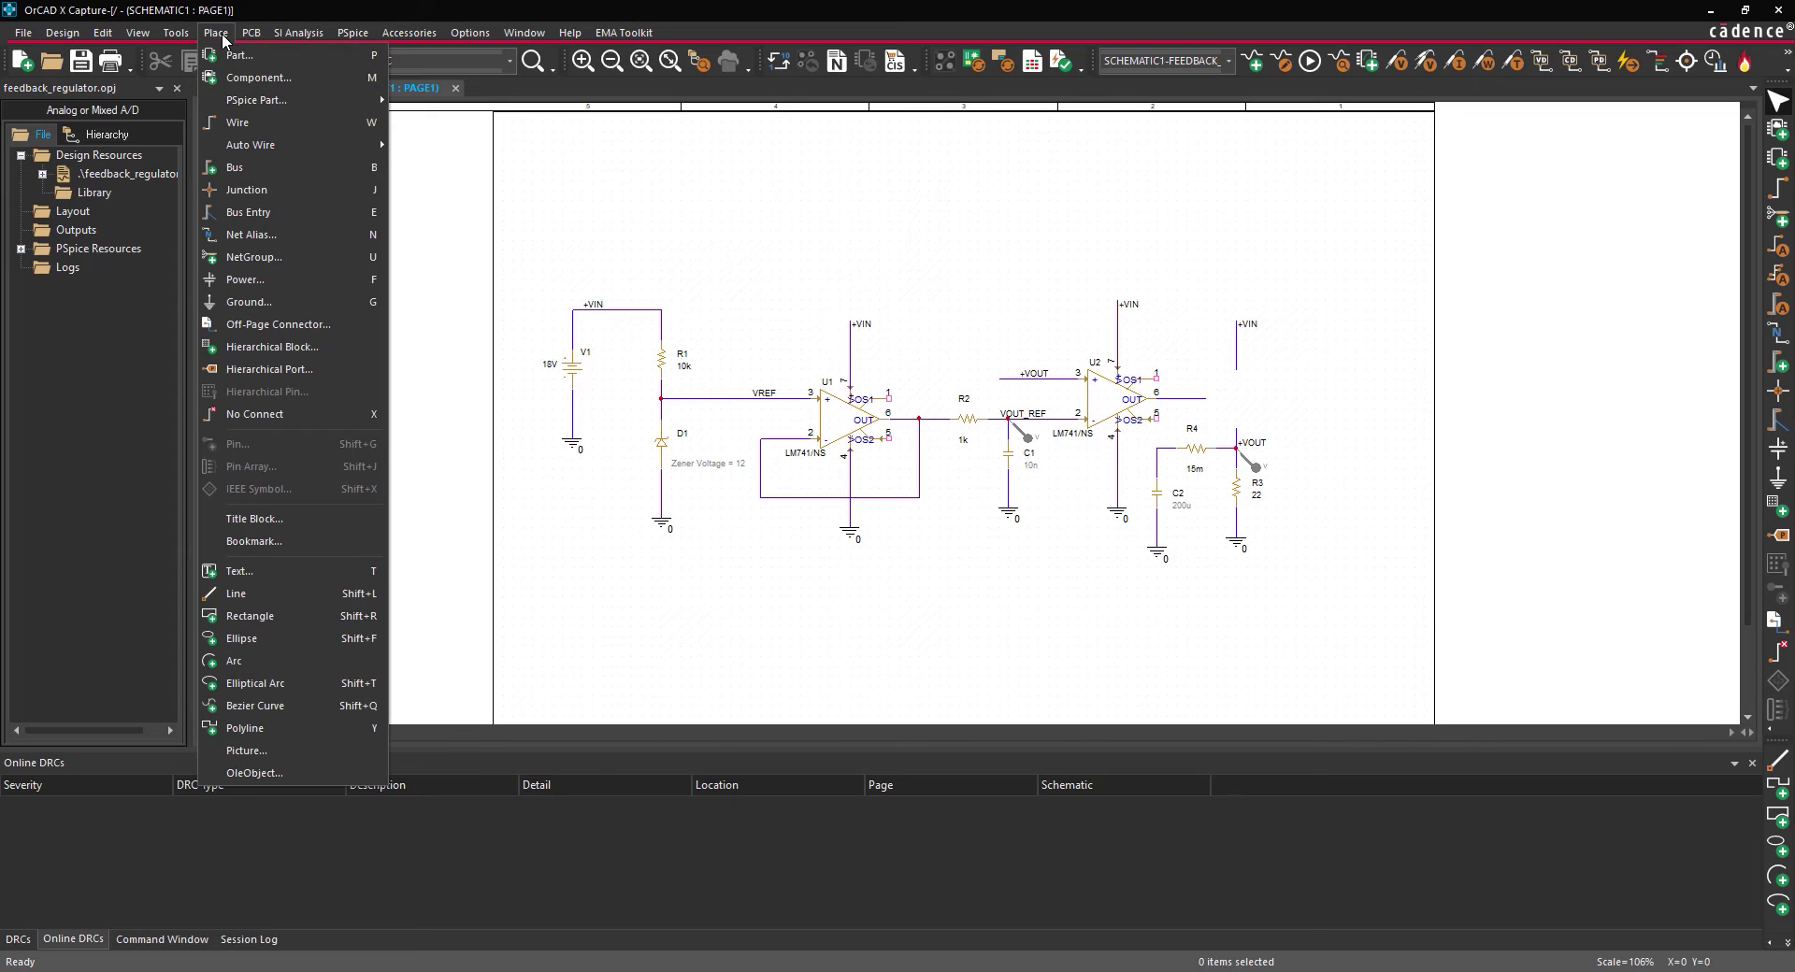
{"action": "mouse_move", "coordinate": [251, 101]}
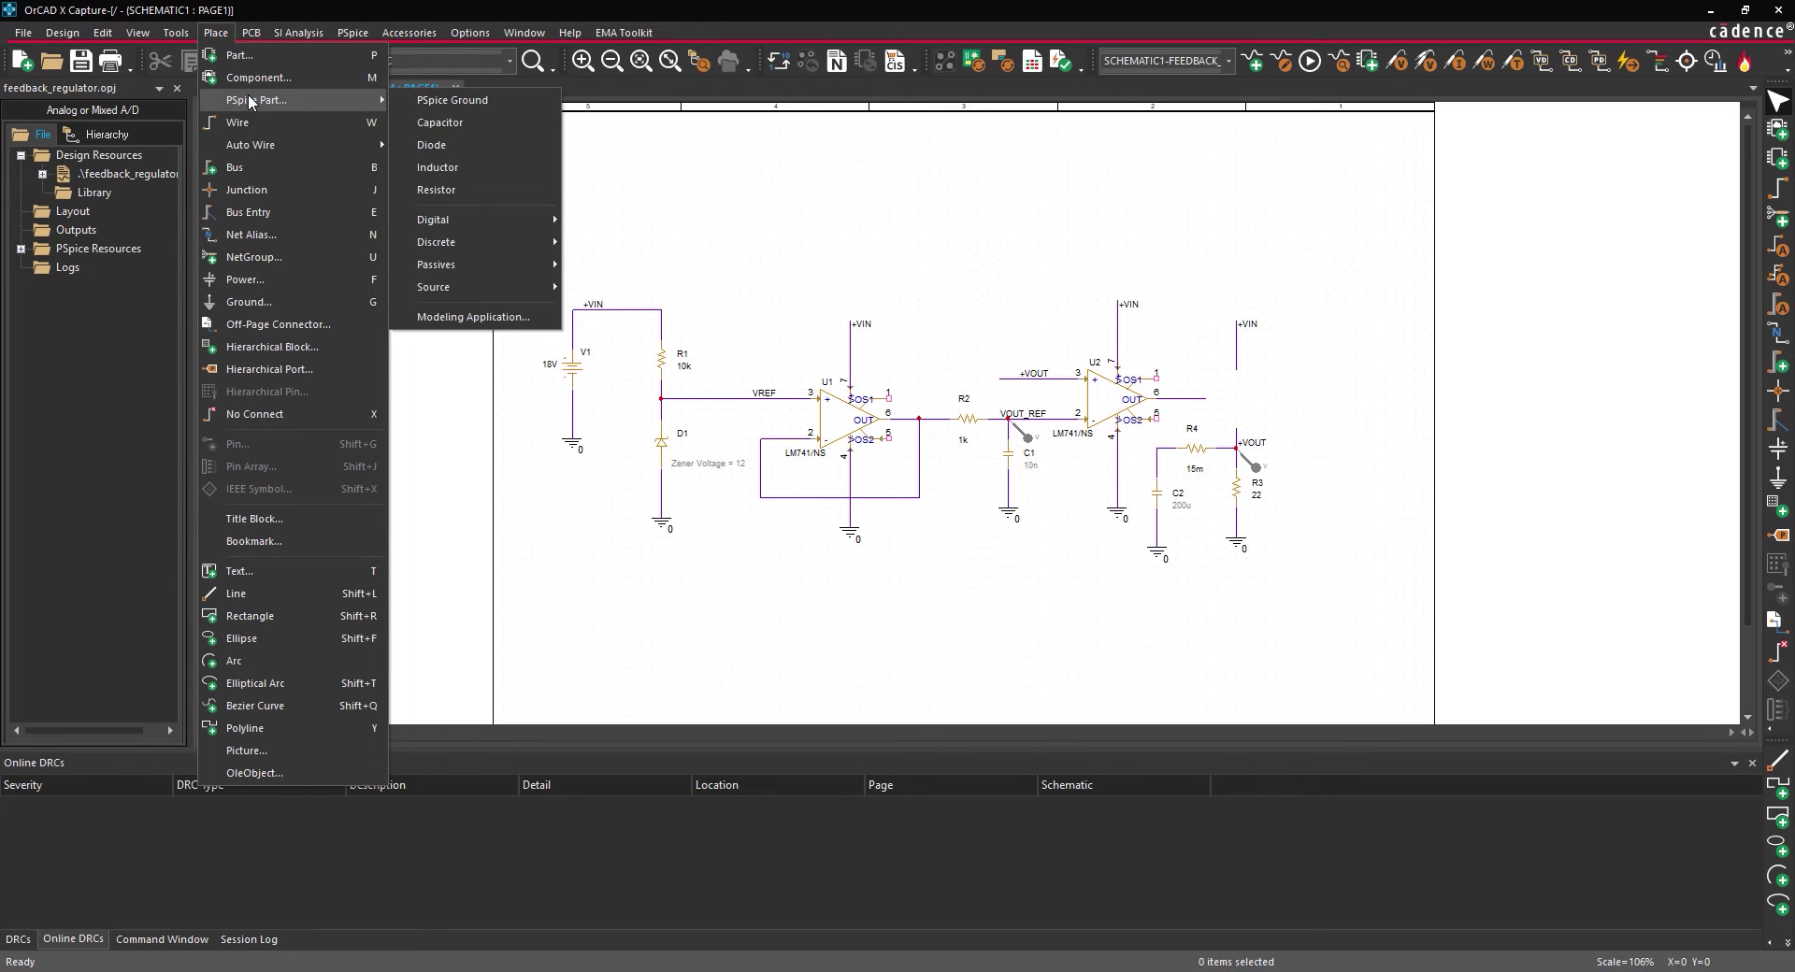
{"action": "left_click", "coordinate": [445, 318]}
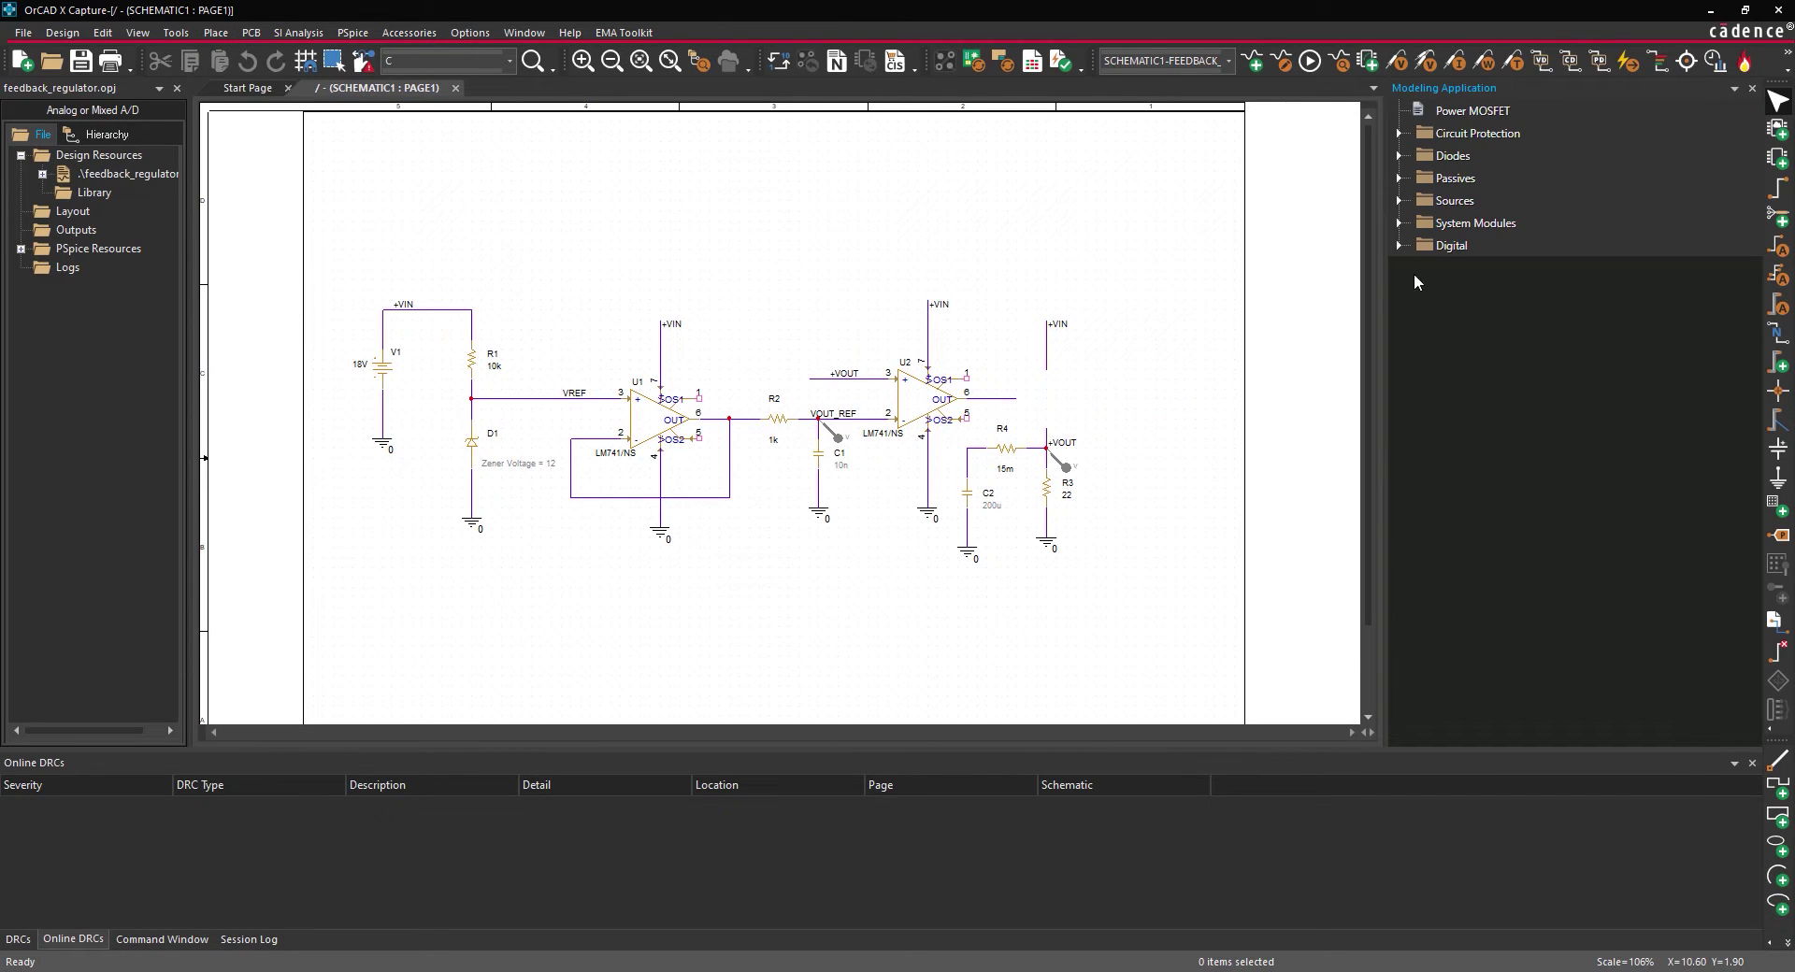
{"action": "double_click", "coordinate": [1457, 112]}
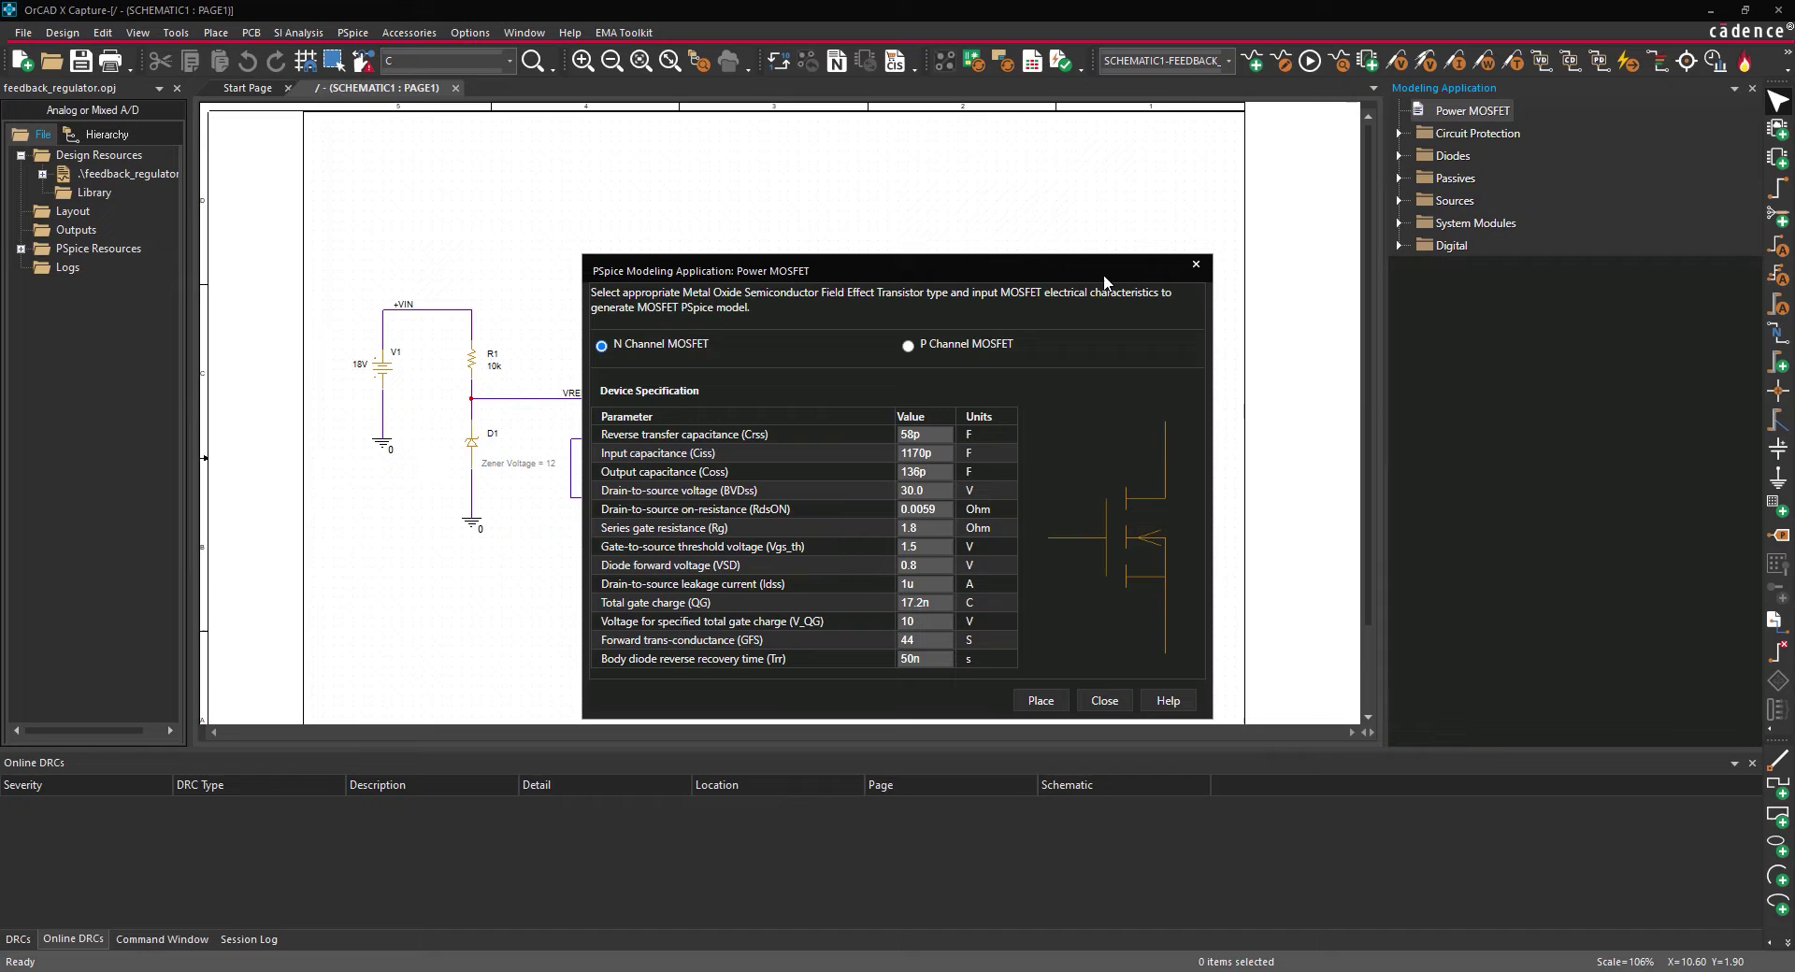
Switch to P Channel MOSFET with Ciss 3500p, Coss 390p, VDS -60, RDS(on) 16m and Rg 5.2.
{"action": "left_click", "coordinate": [908, 345]}
{"action": "left_click", "coordinate": [885, 434]}
{"action": "key", "text": "Tab"}
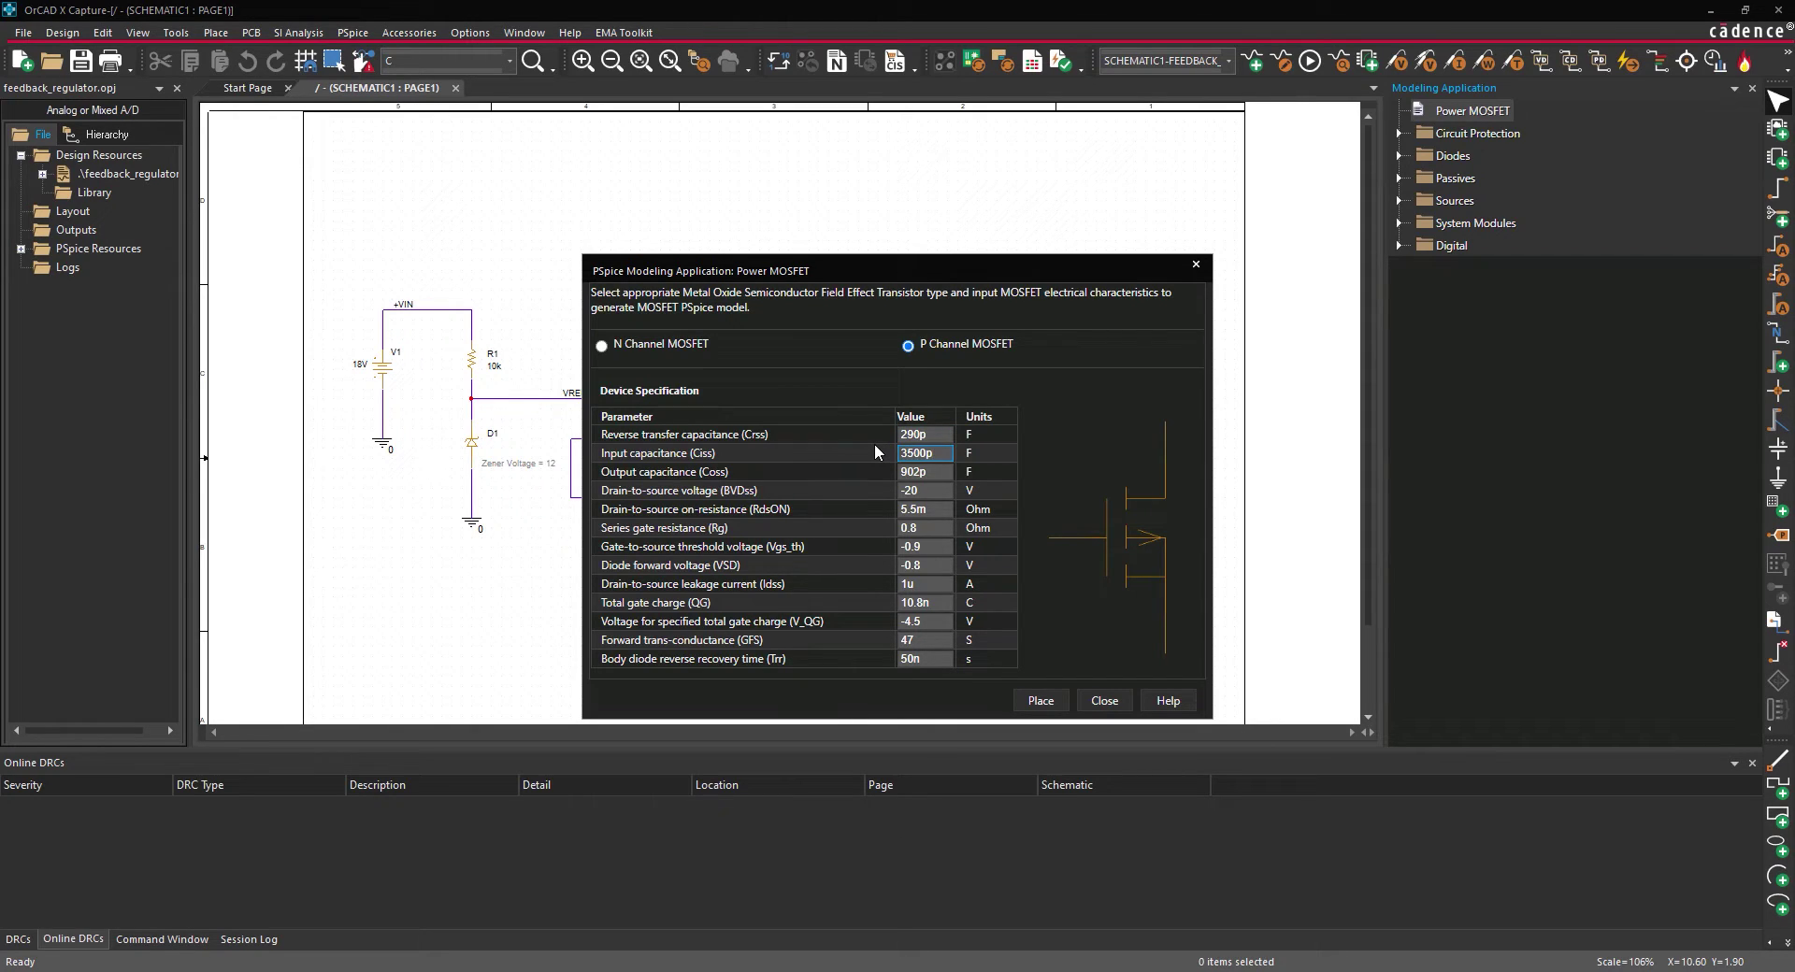
{"action": "key", "text": "Return"}
{"action": "left_click", "coordinate": [886, 472]}
{"action": "key", "text": "Return"}
{"action": "left_click", "coordinate": [840, 490]}
{"action": "type", "text": "-60"}
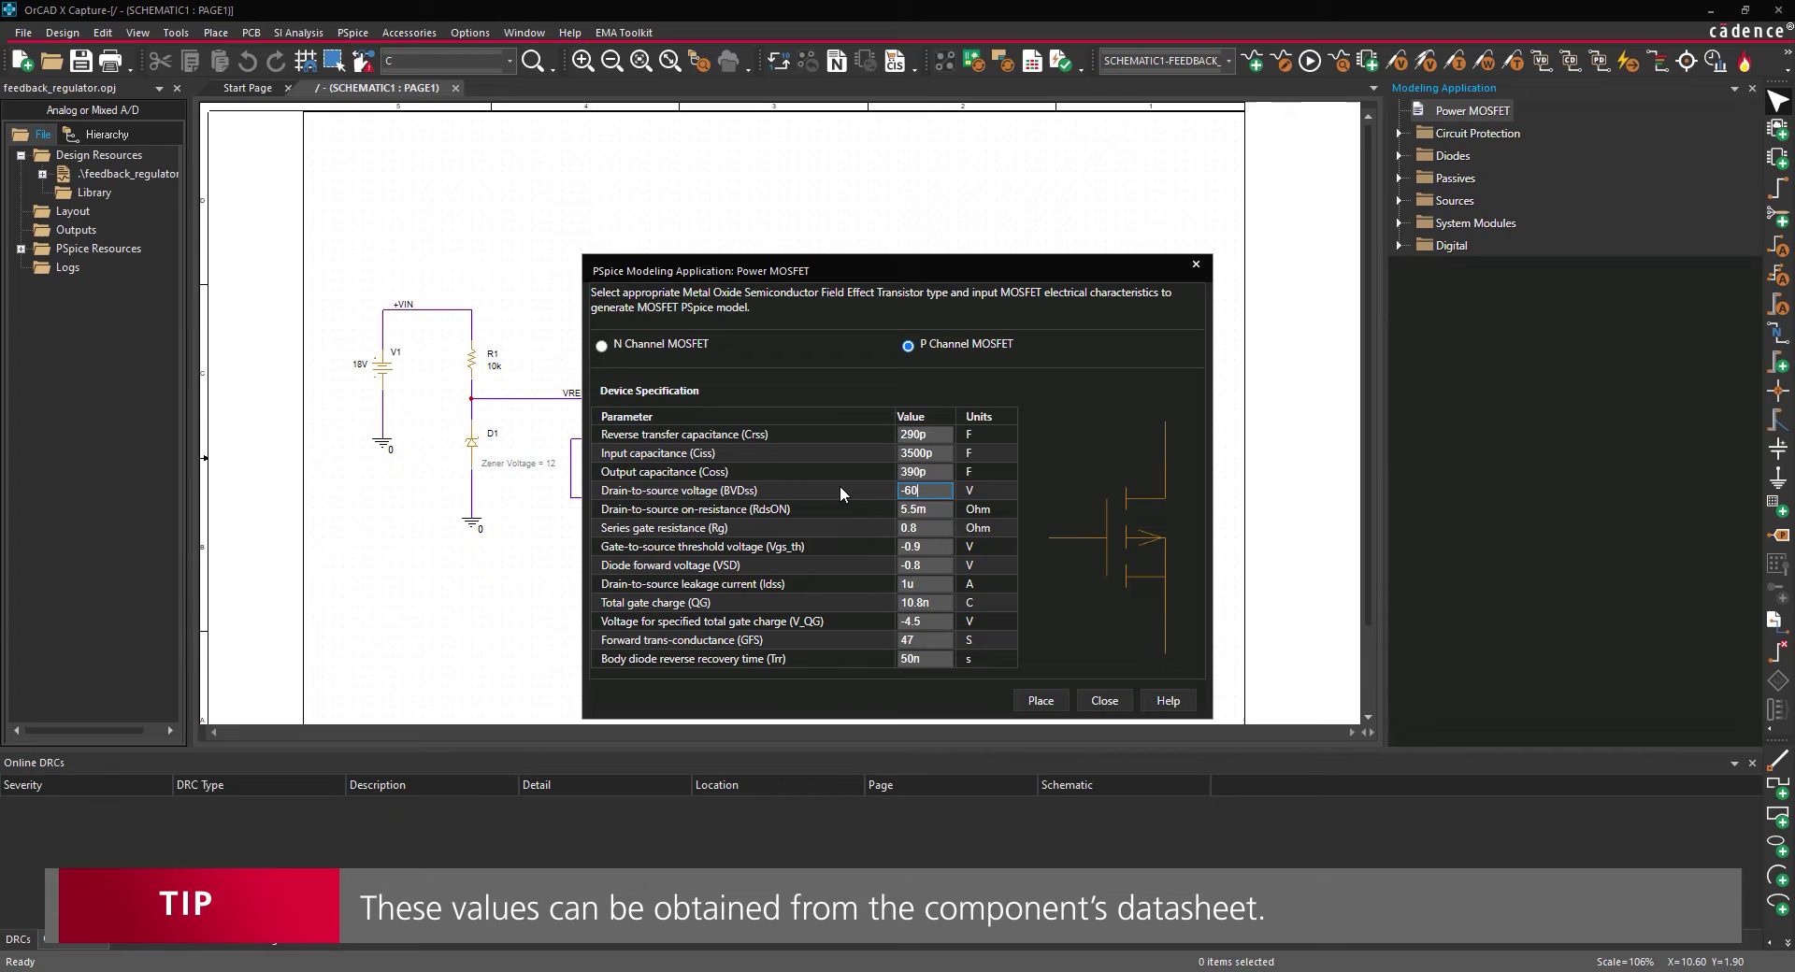
{"action": "key", "text": "Return"}
{"action": "left_click", "coordinate": [845, 507]}
{"action": "type", "text": "16"}
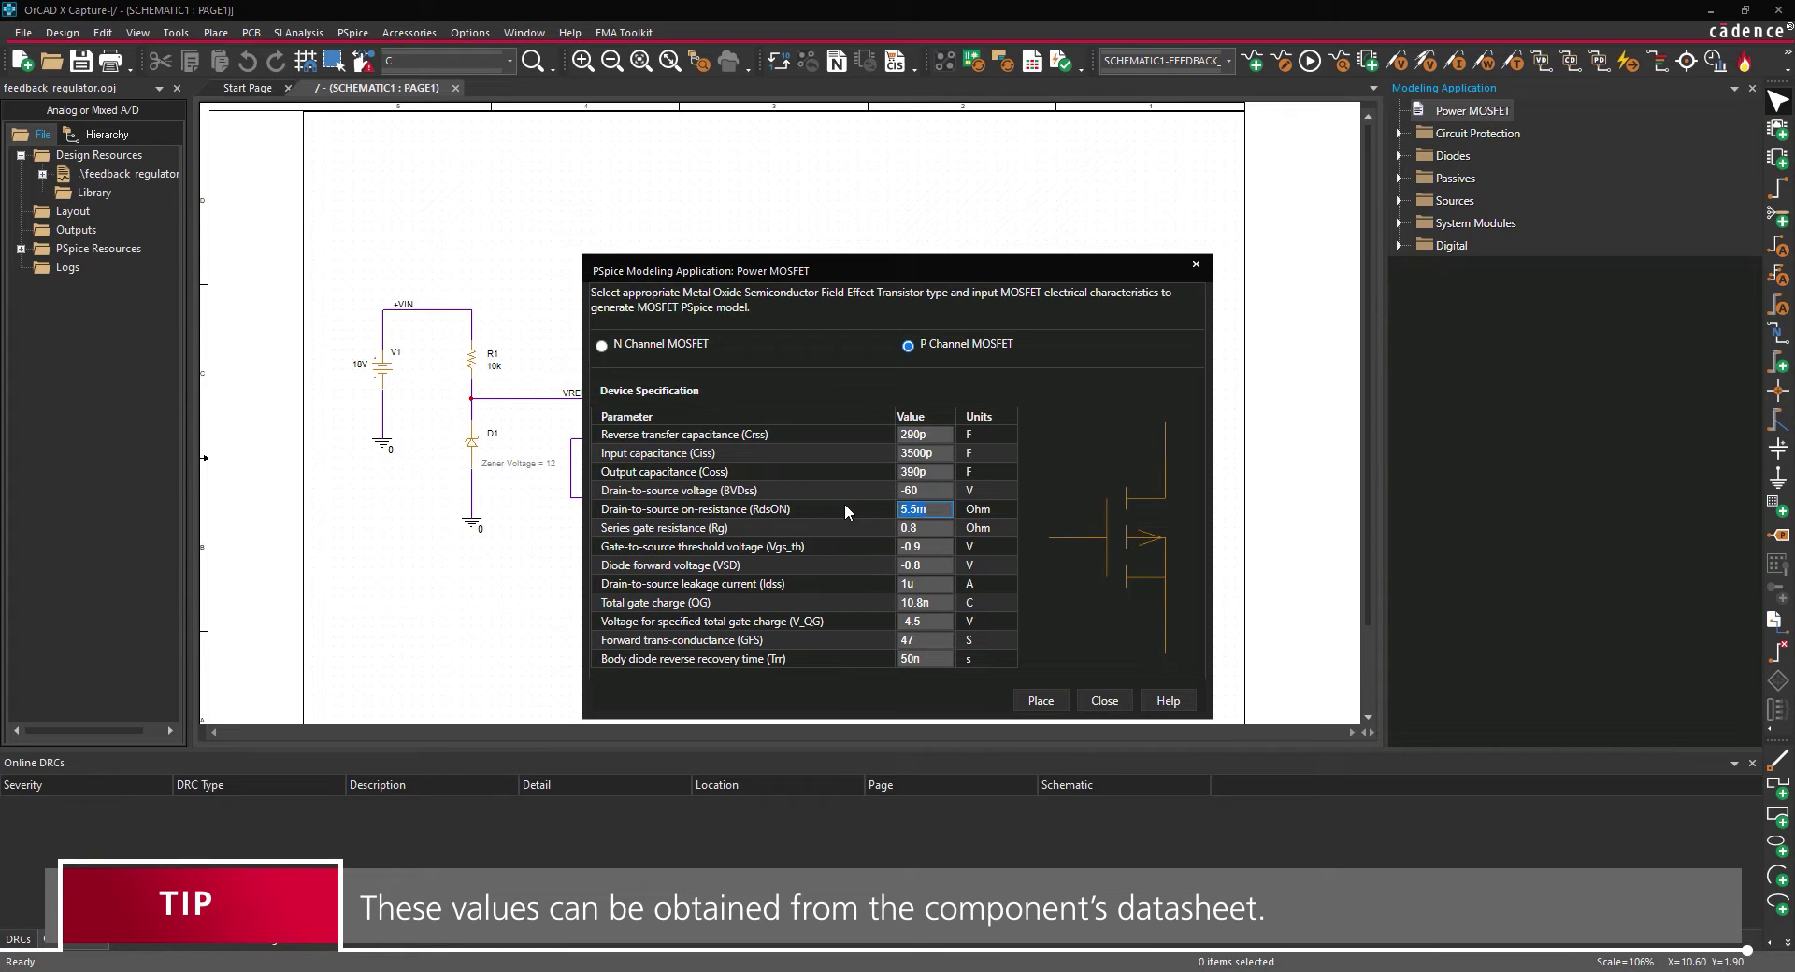
{"action": "type", "text": "m"}
{"action": "key", "text": "Return"}
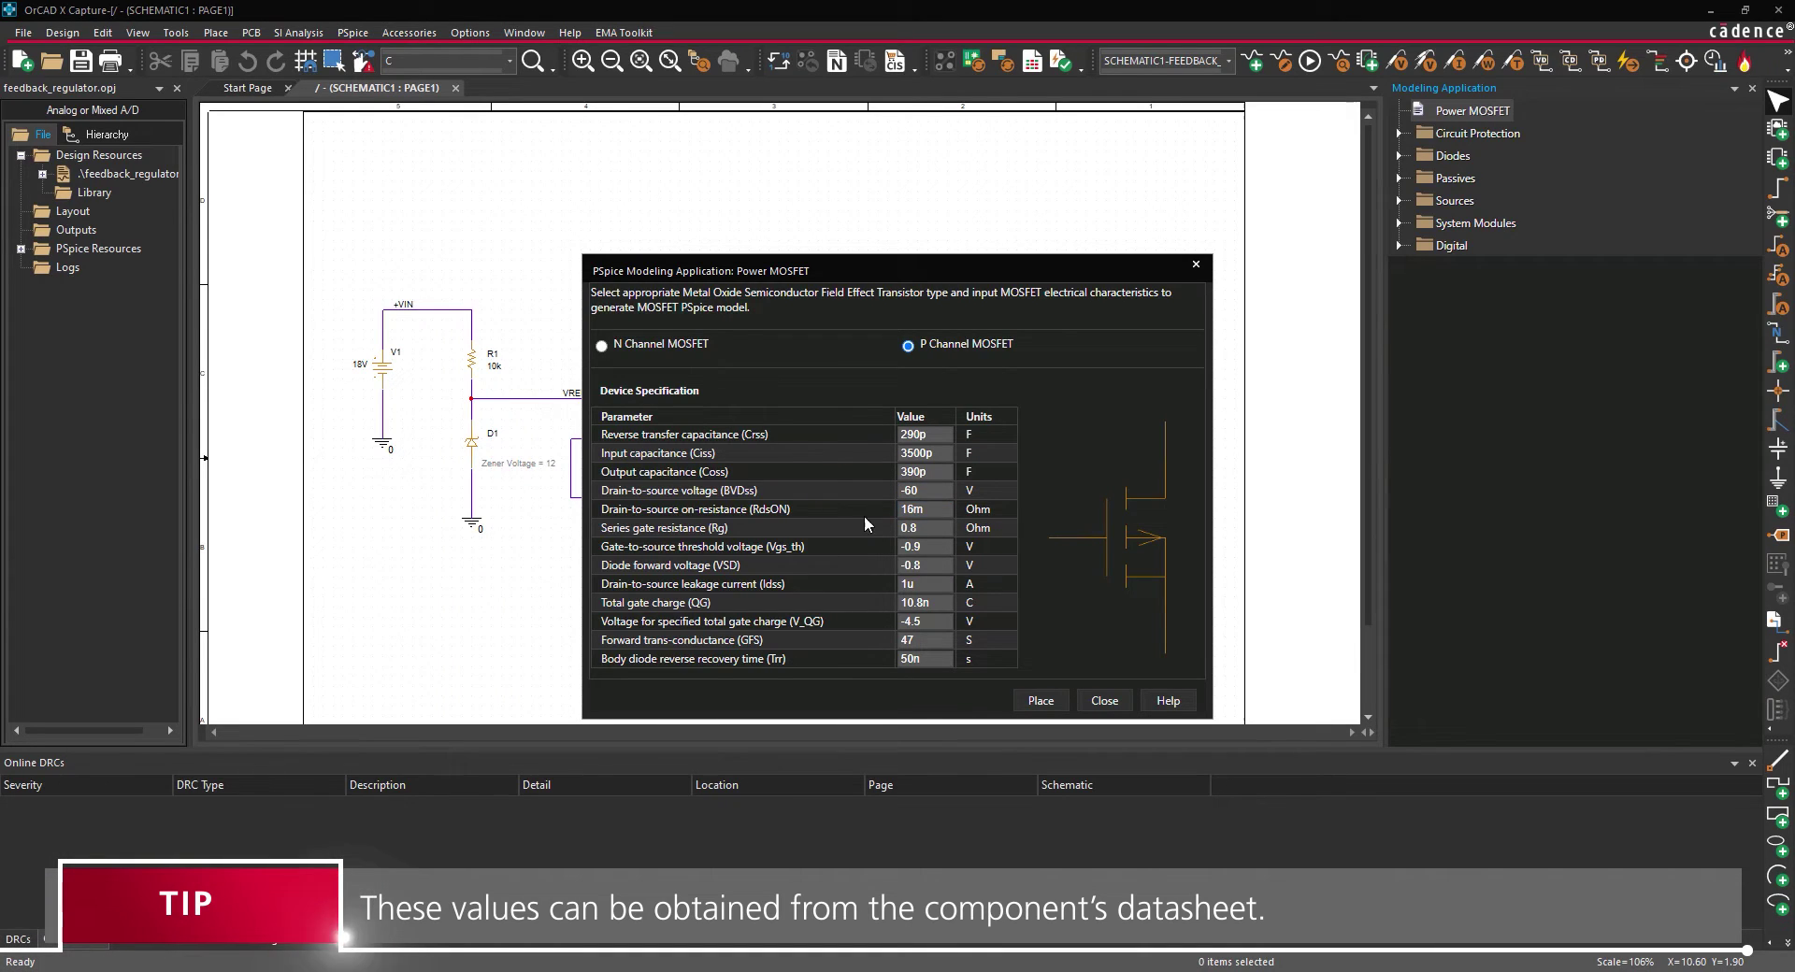
{"action": "left_click", "coordinate": [862, 529]}
{"action": "type", "text": "5.2"}
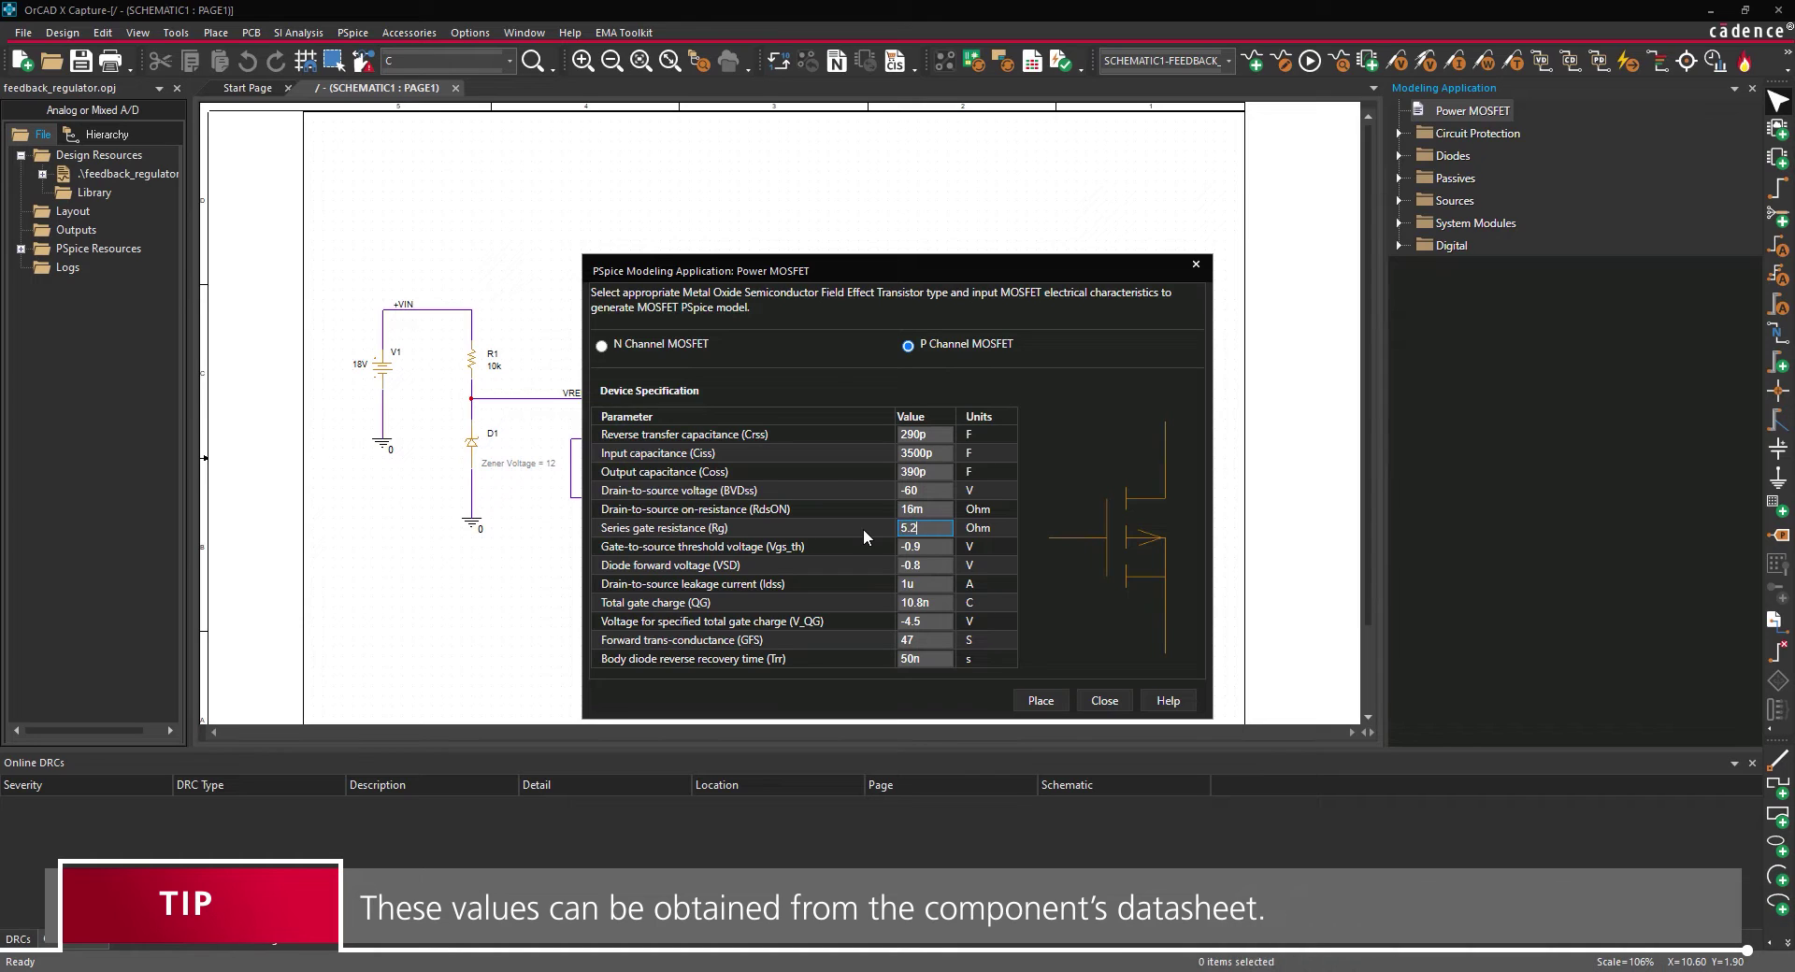
{"action": "key", "text": "Return"}
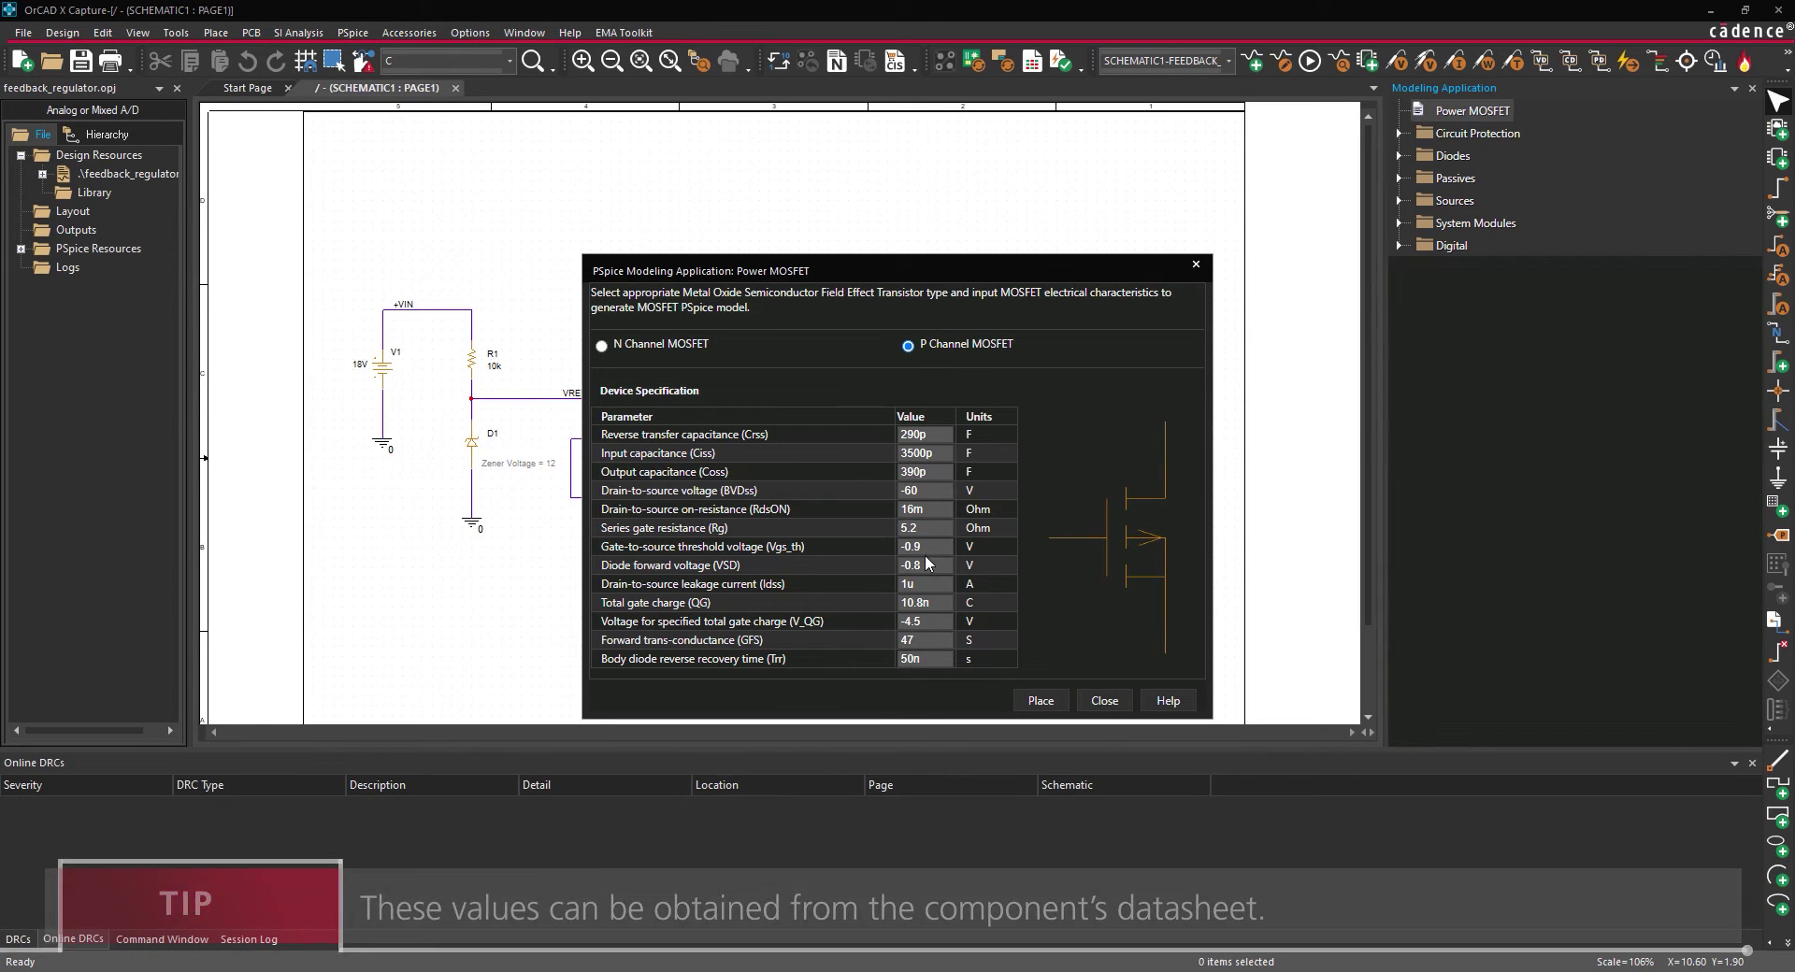
Set threshold -2, diode forward voltage -1, Qg 76n, V_QG -10, GFS 20 and Trr 45n.
{"action": "left_click", "coordinate": [862, 548]}
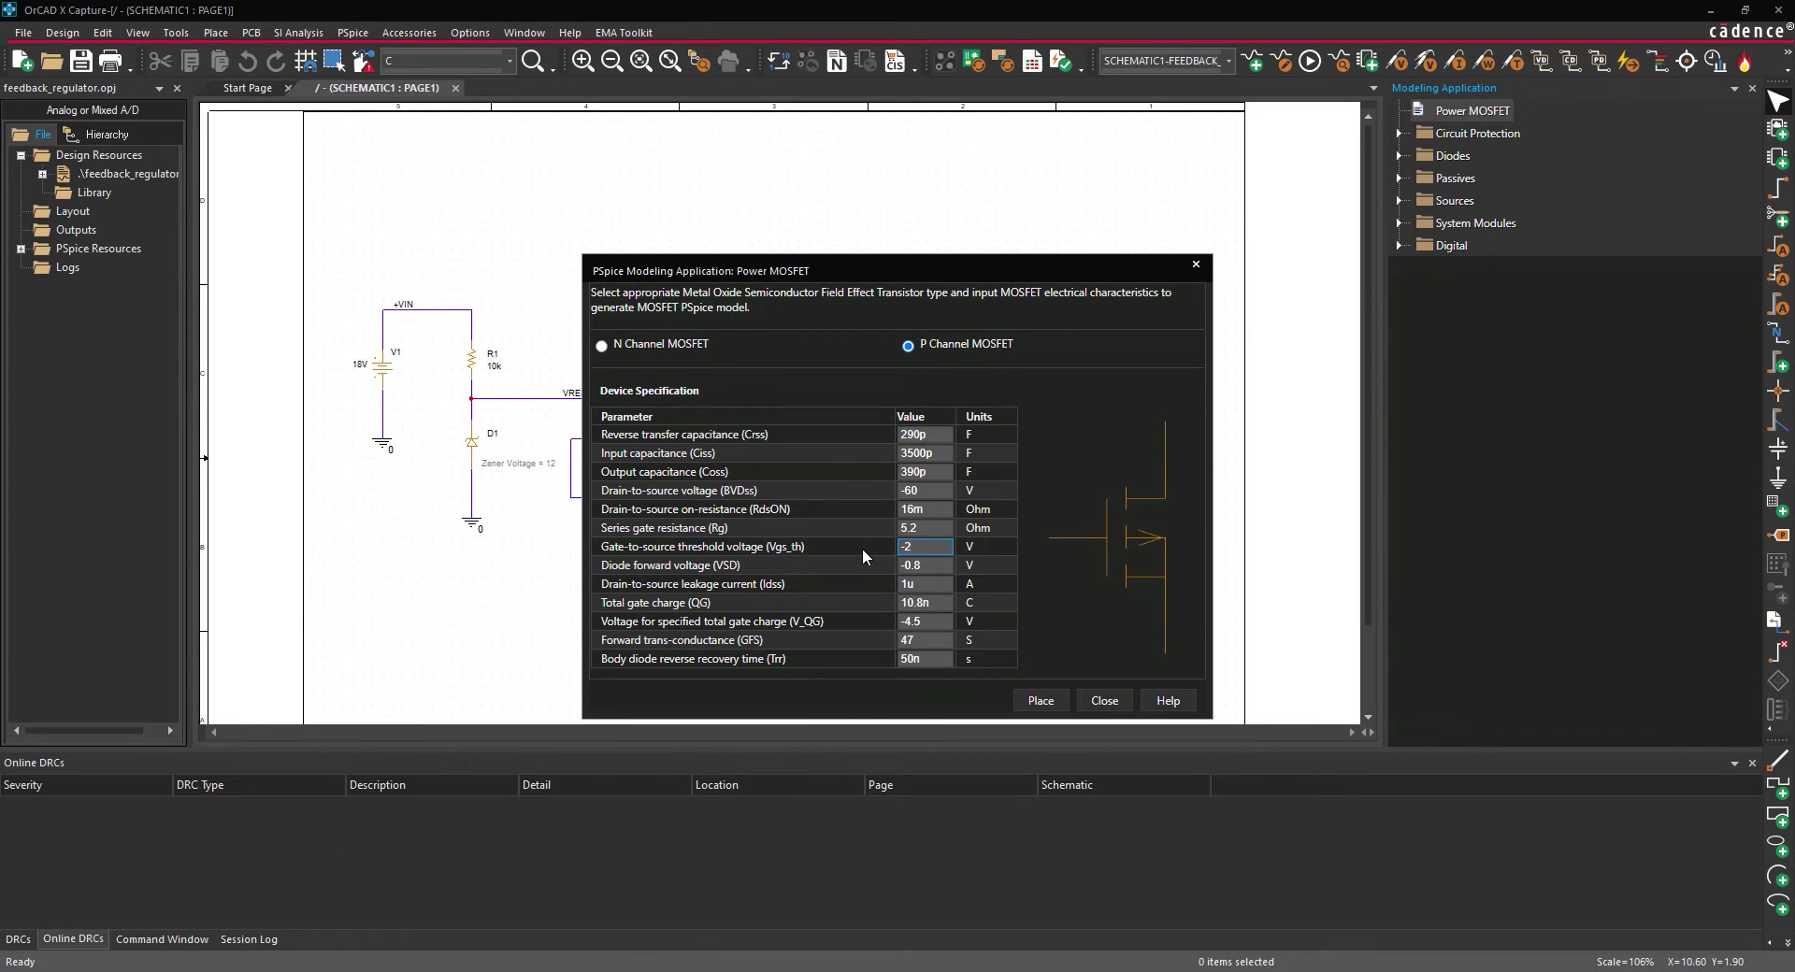
{"action": "key", "text": "Return"}
{"action": "left_click", "coordinate": [845, 561]}
{"action": "type", "text": "-1"}
{"action": "key", "text": "Return"}
{"action": "left_click", "coordinate": [862, 600]}
{"action": "type", "text": "76n"}
{"action": "key", "text": "Return"}
{"action": "left_click", "coordinate": [842, 617]}
{"action": "type", "text": "-10"}
{"action": "key", "text": "Return"}
{"action": "left_click", "coordinate": [883, 636]}
{"action": "key", "text": "Return"}
{"action": "left_click", "coordinate": [866, 654]}
{"action": "type", "text": "45n"}
{"action": "key", "text": "Return"}
Place the P-MOSFET M1, flipped vertically, on the +VIN and VOUT wires.
{"action": "left_click", "coordinate": [1039, 701]}
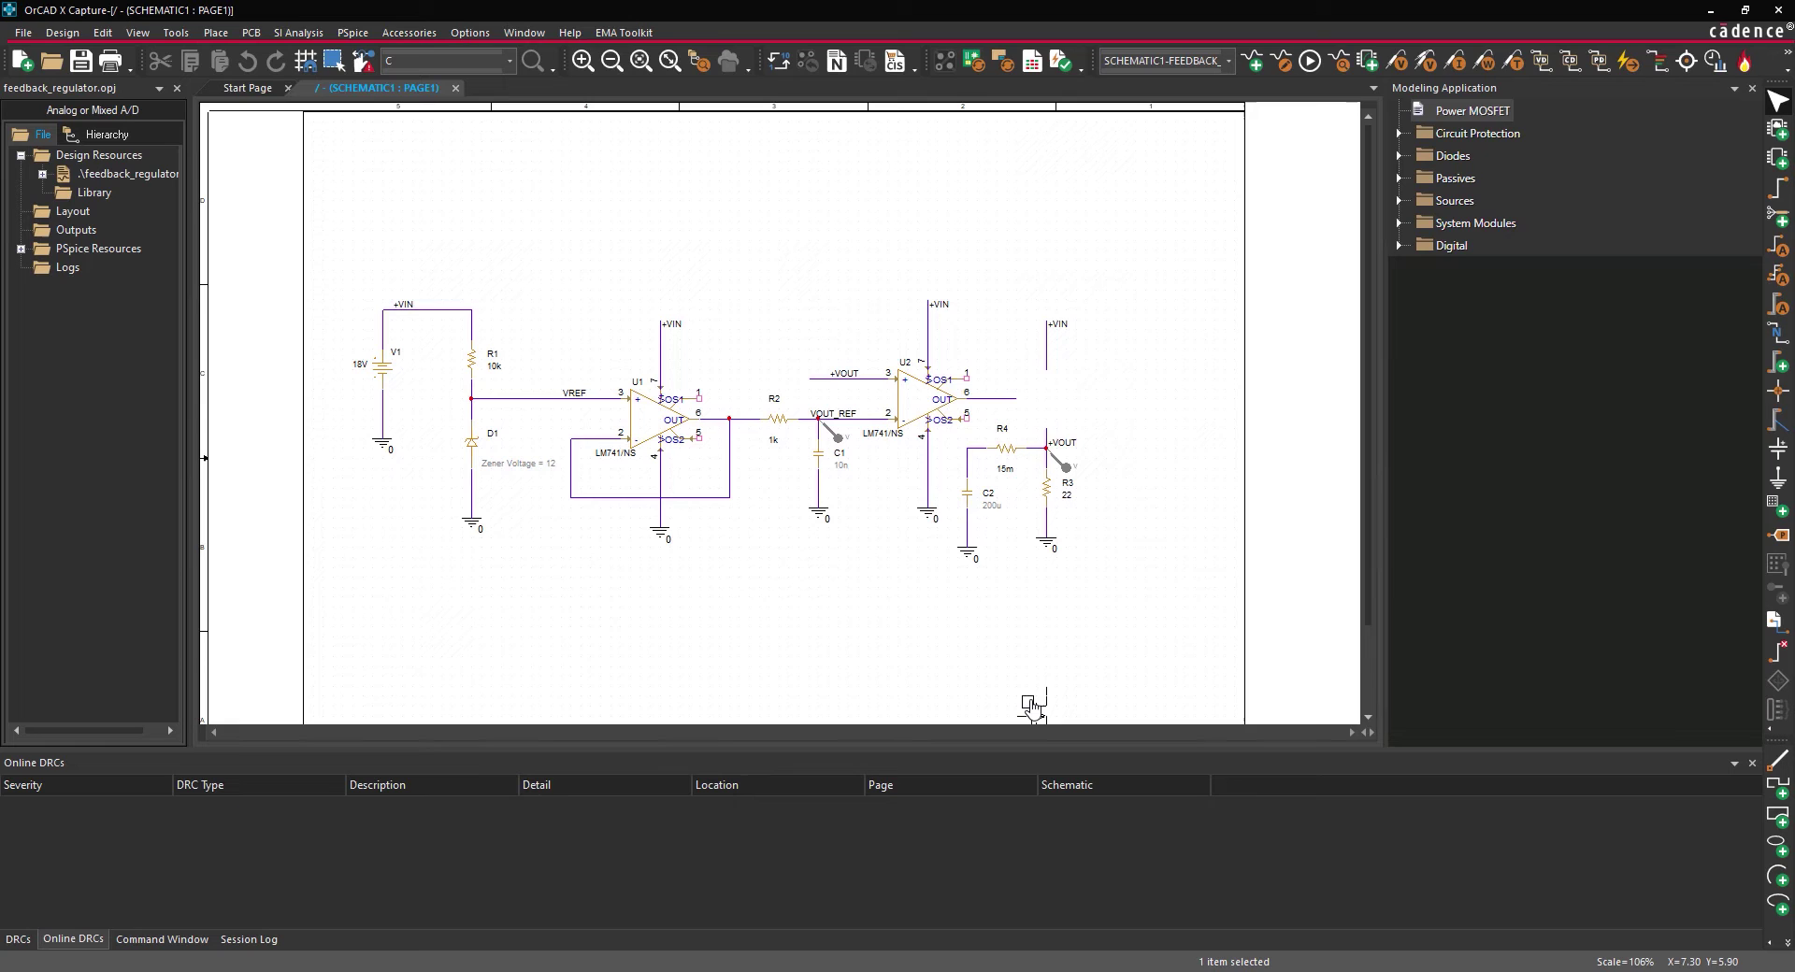
{"action": "left_click_drag", "start_coordinate": [1039, 395], "coordinate": [1032, 383]}
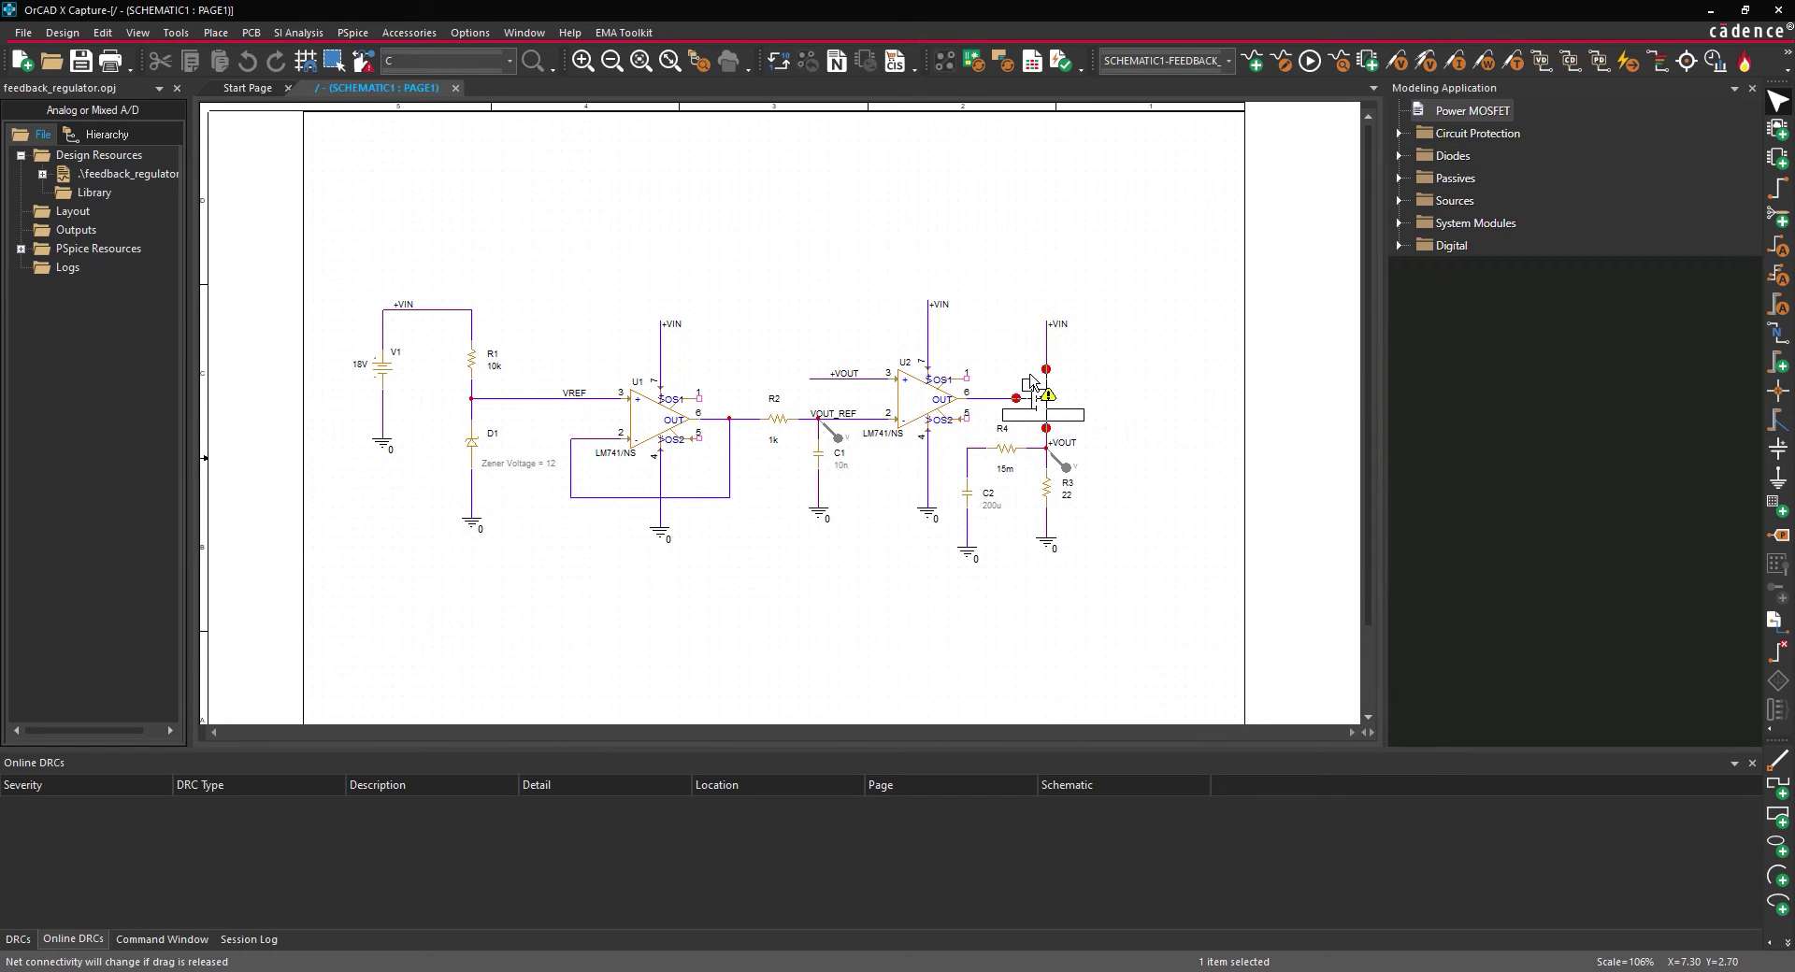
{"action": "key", "text": "v"}
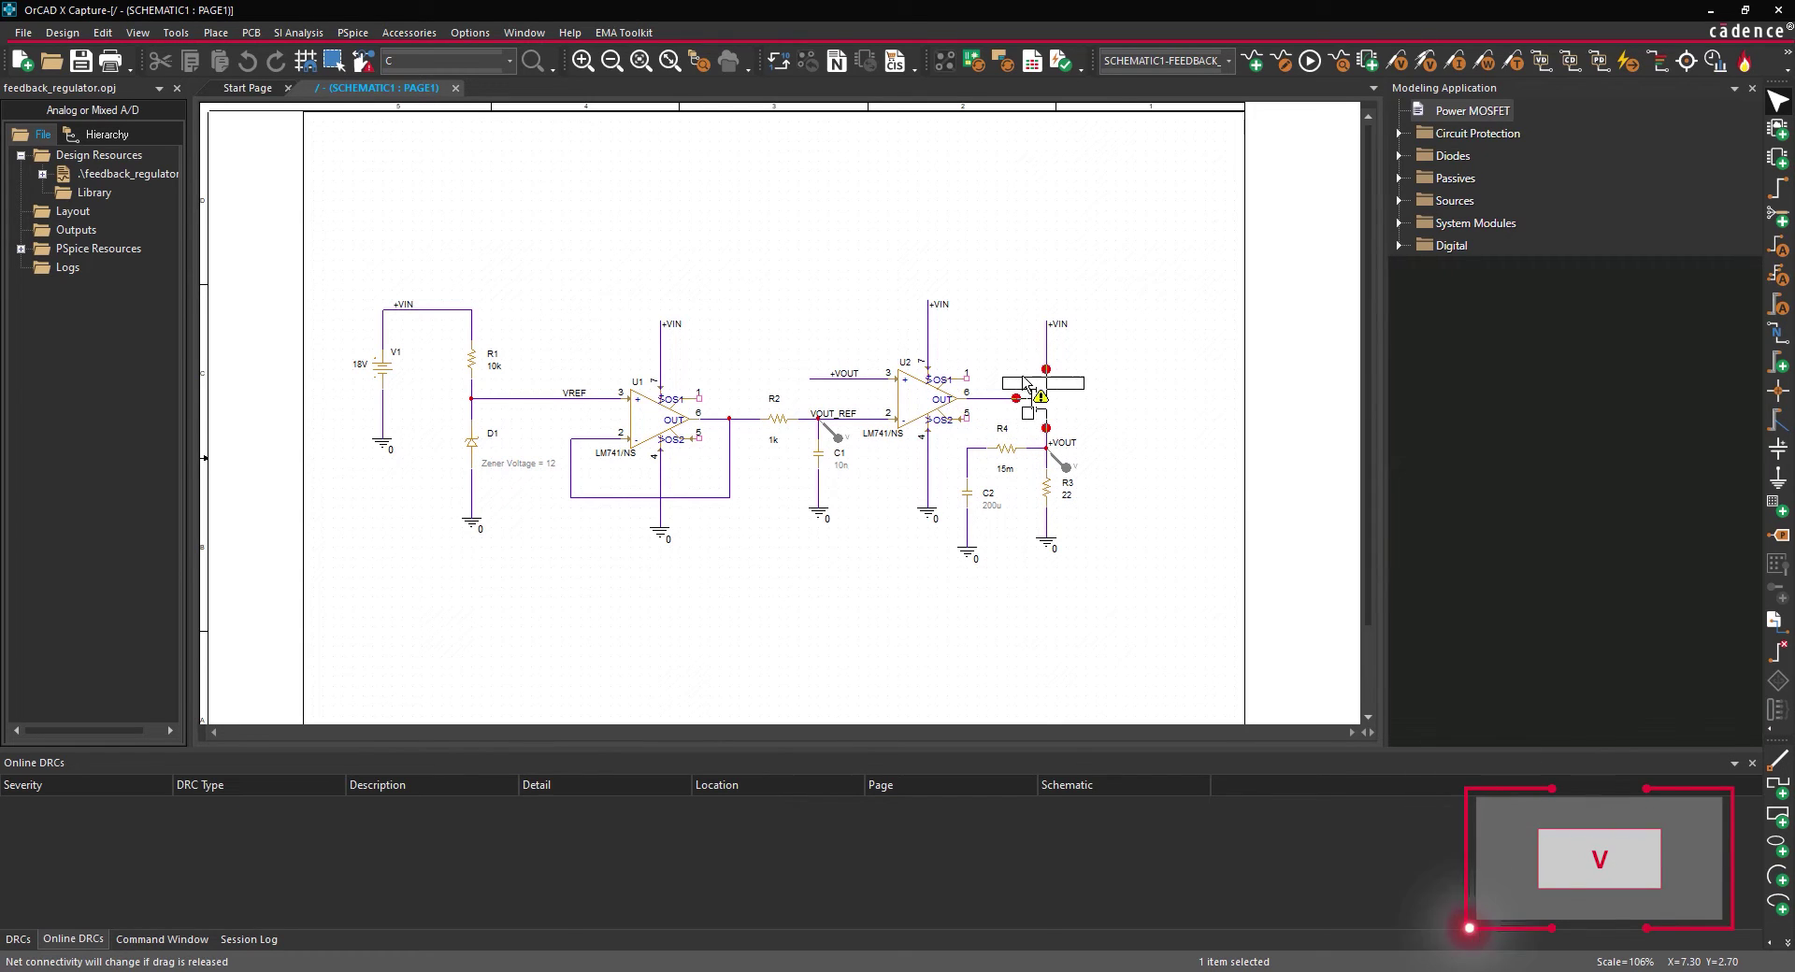
{"action": "left_click", "coordinate": [1003, 363]}
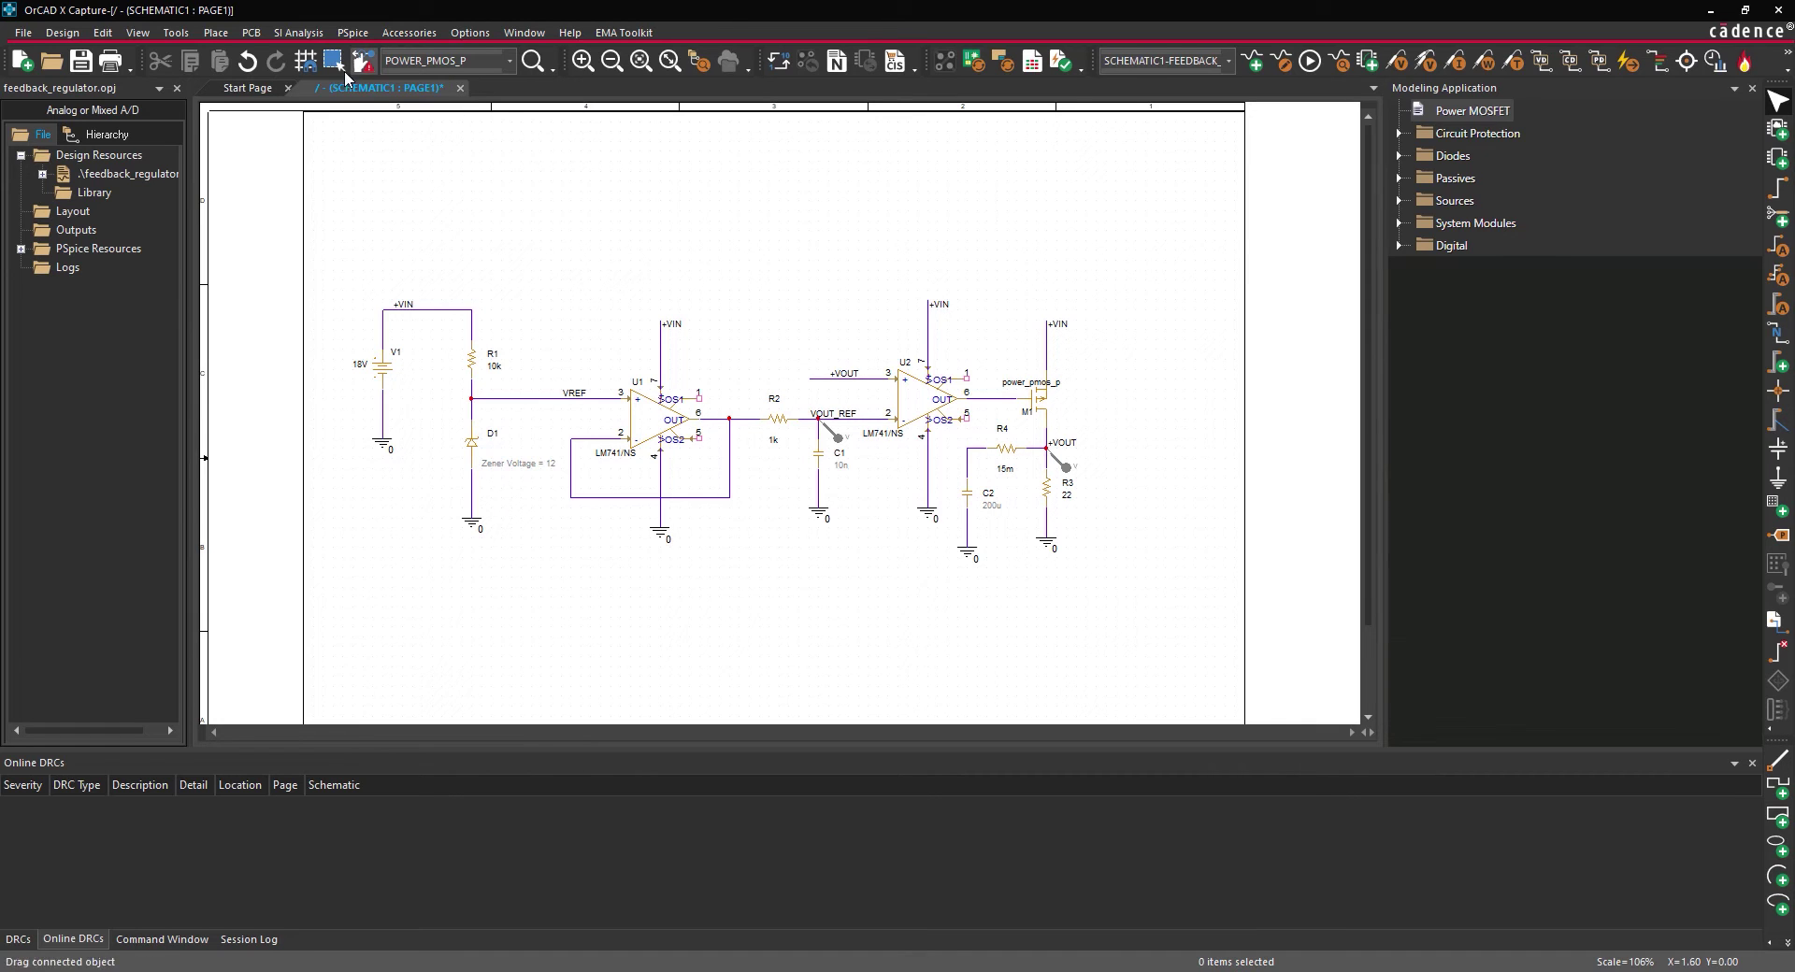
Run the PSpice transient simulation to plot V(+VOUT) and V(VOUT_REF).
{"action": "left_click", "coordinate": [352, 32]}
{"action": "left_click", "coordinate": [355, 99]}
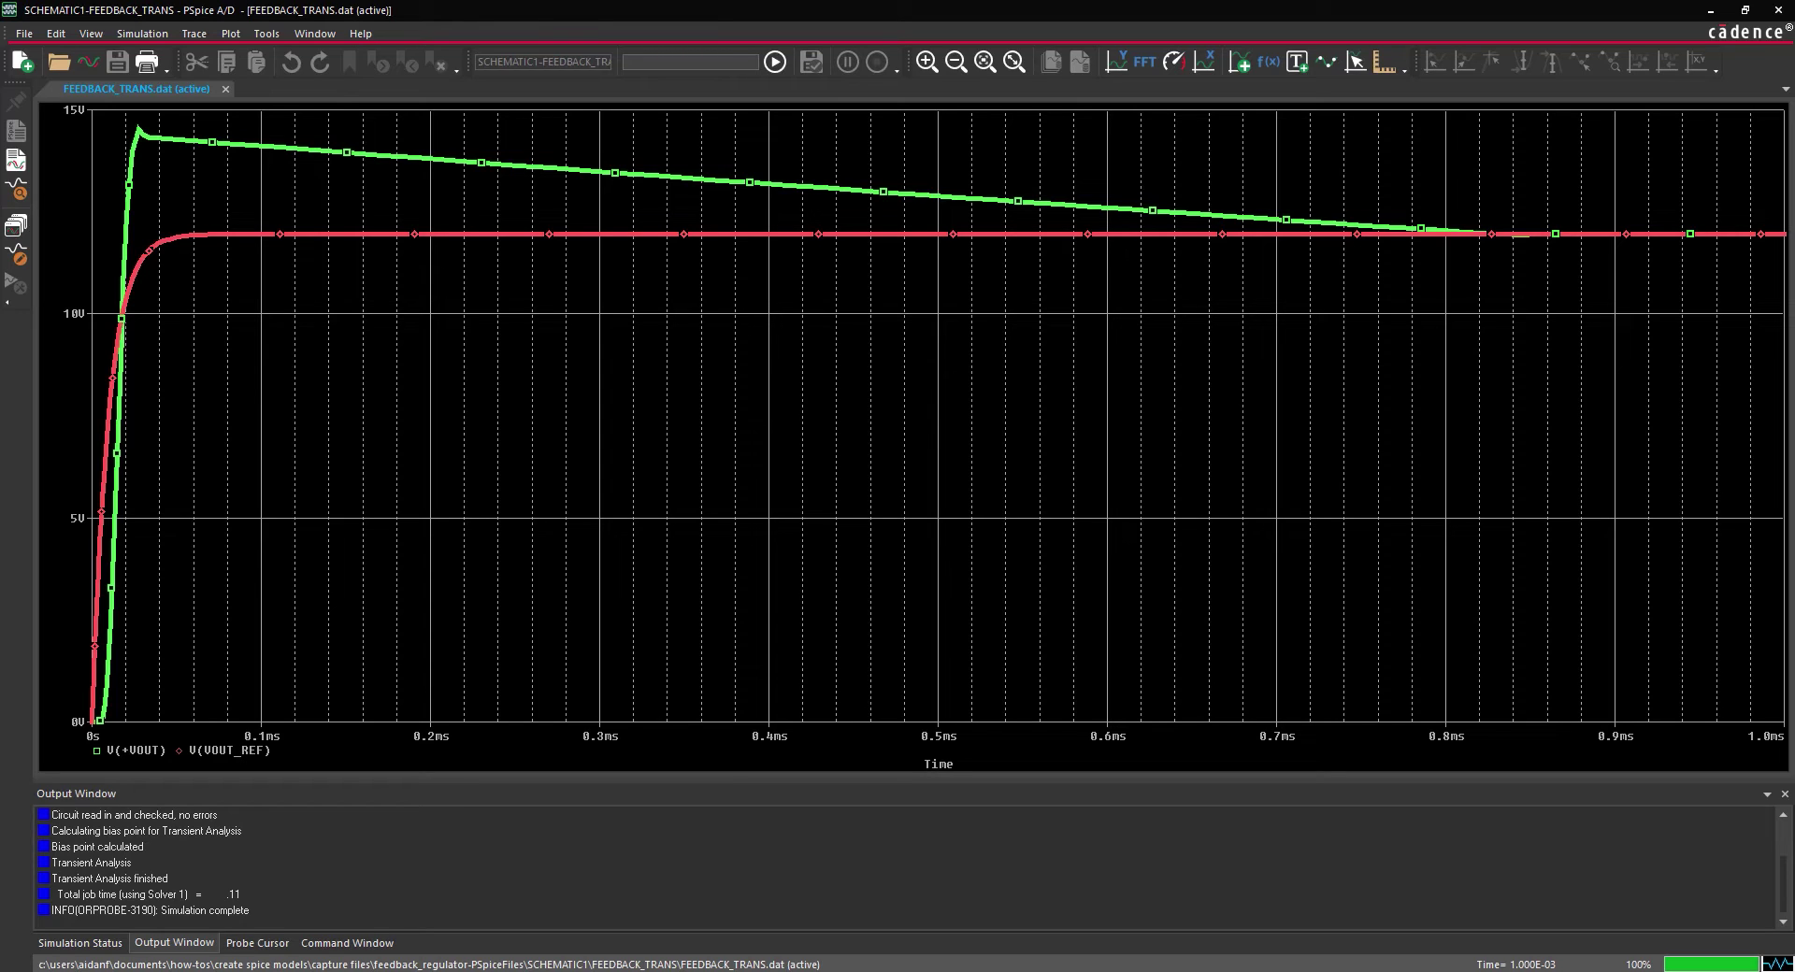
Close PSpice A/D and delete the ground symbol beneath Zener D1.
{"action": "left_click", "coordinate": [1779, 10]}
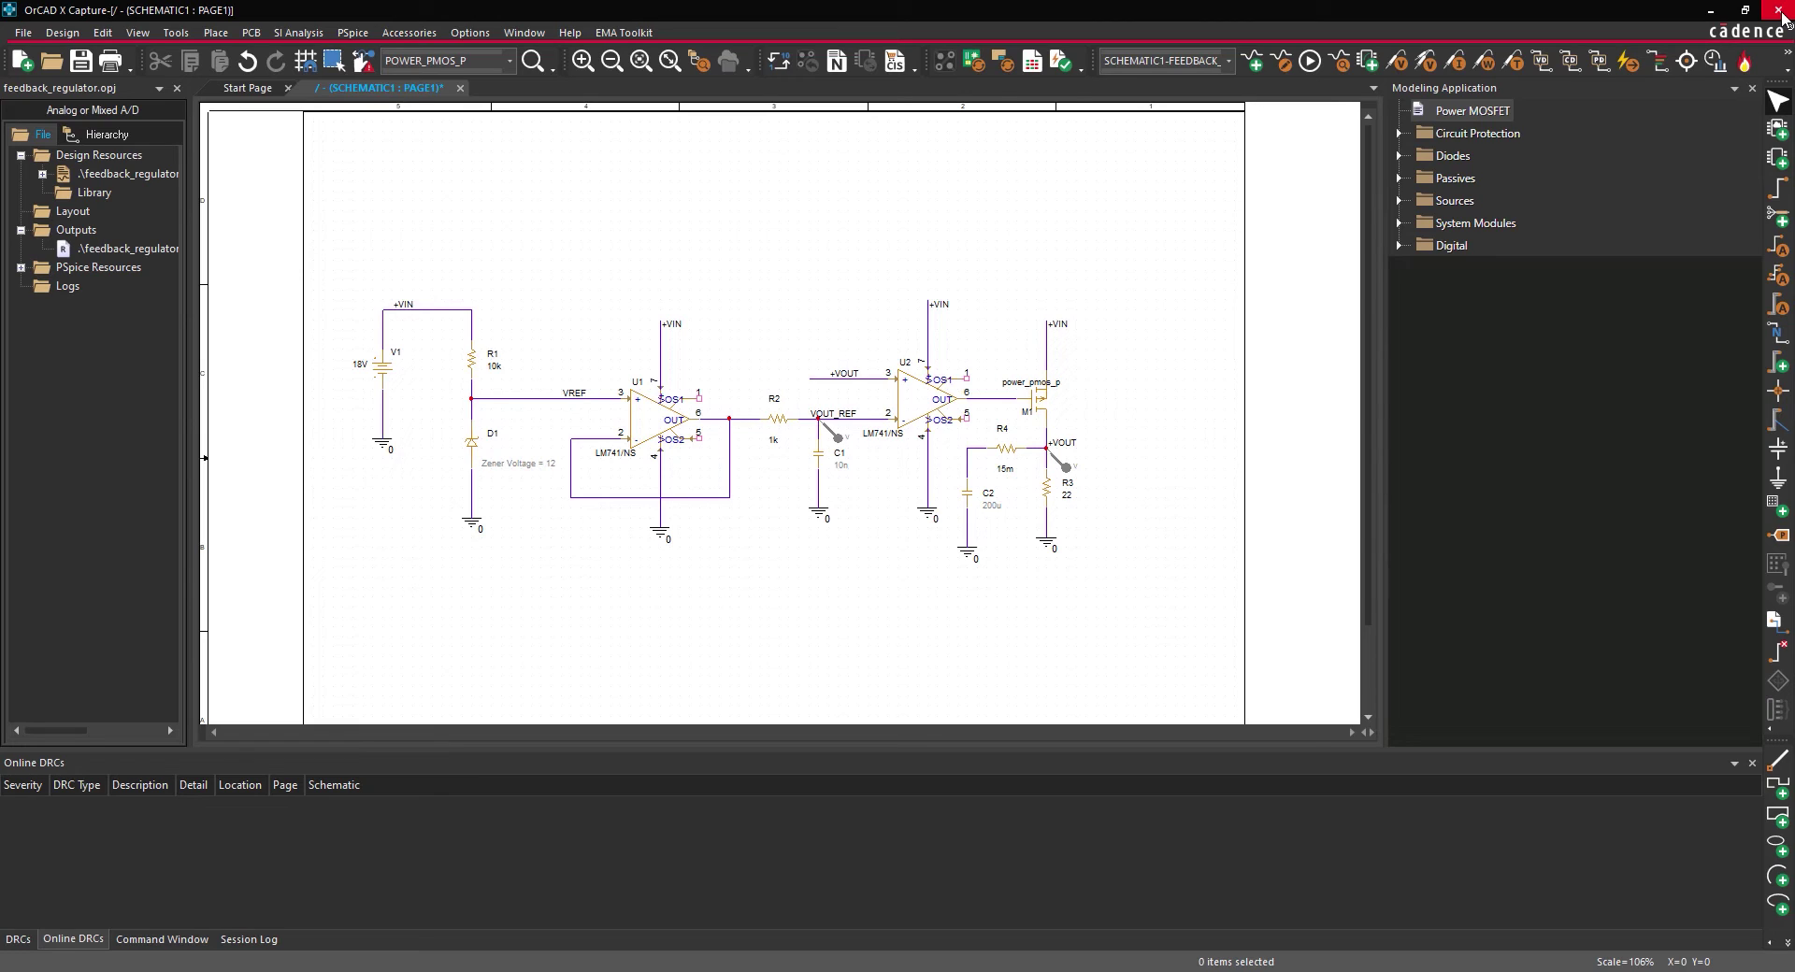
{"action": "left_click", "coordinate": [474, 529]}
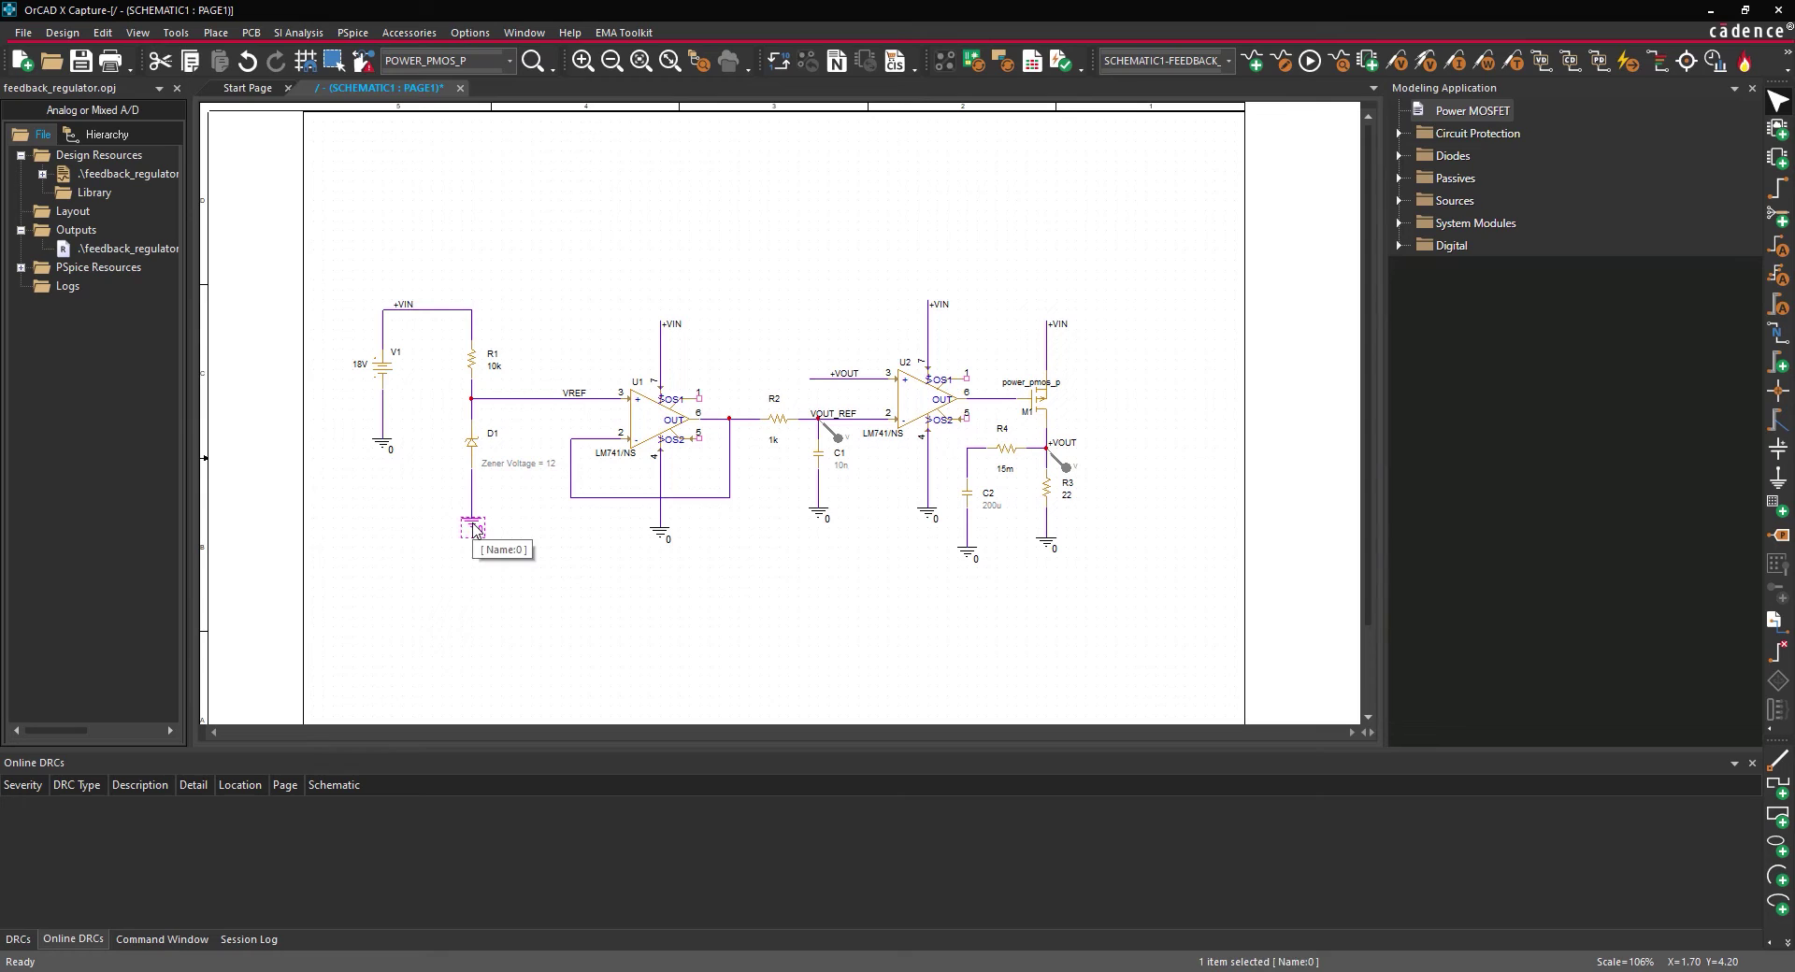
{"action": "key", "text": "Delete"}
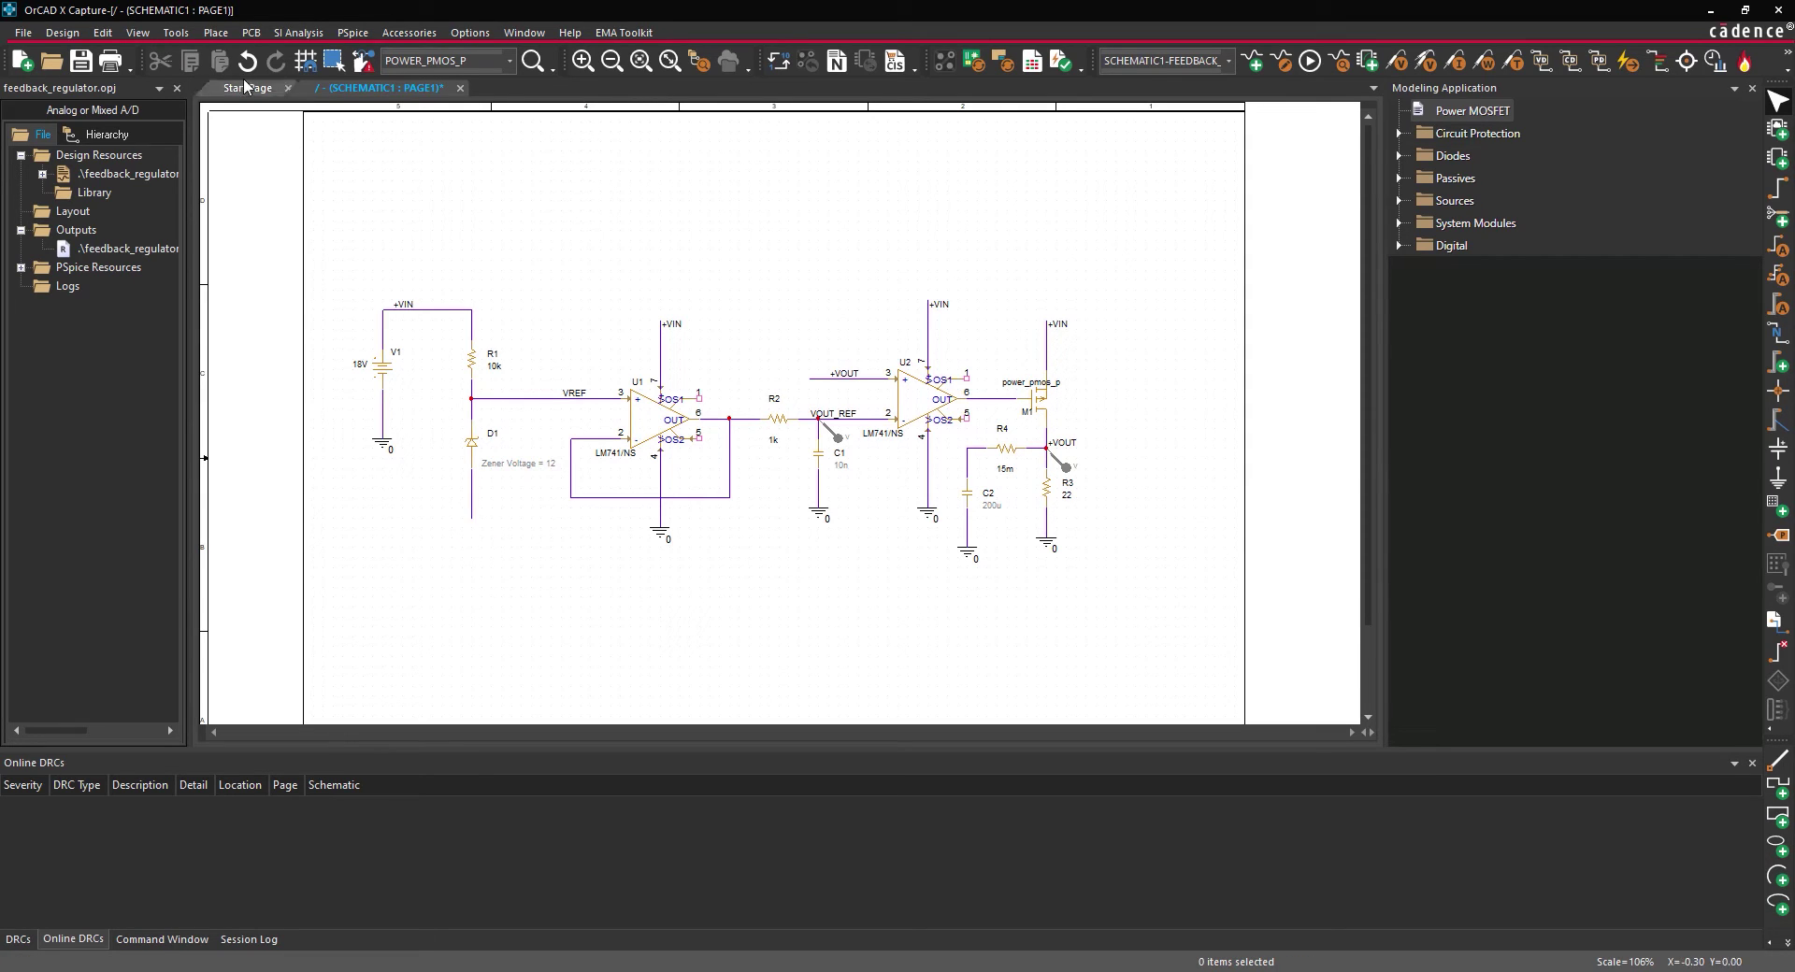
Place an MbreakN N-MOSFET as M2 below D1, then end placement mode.
{"action": "left_click", "coordinate": [216, 34]}
{"action": "mouse_move", "coordinate": [253, 100]}
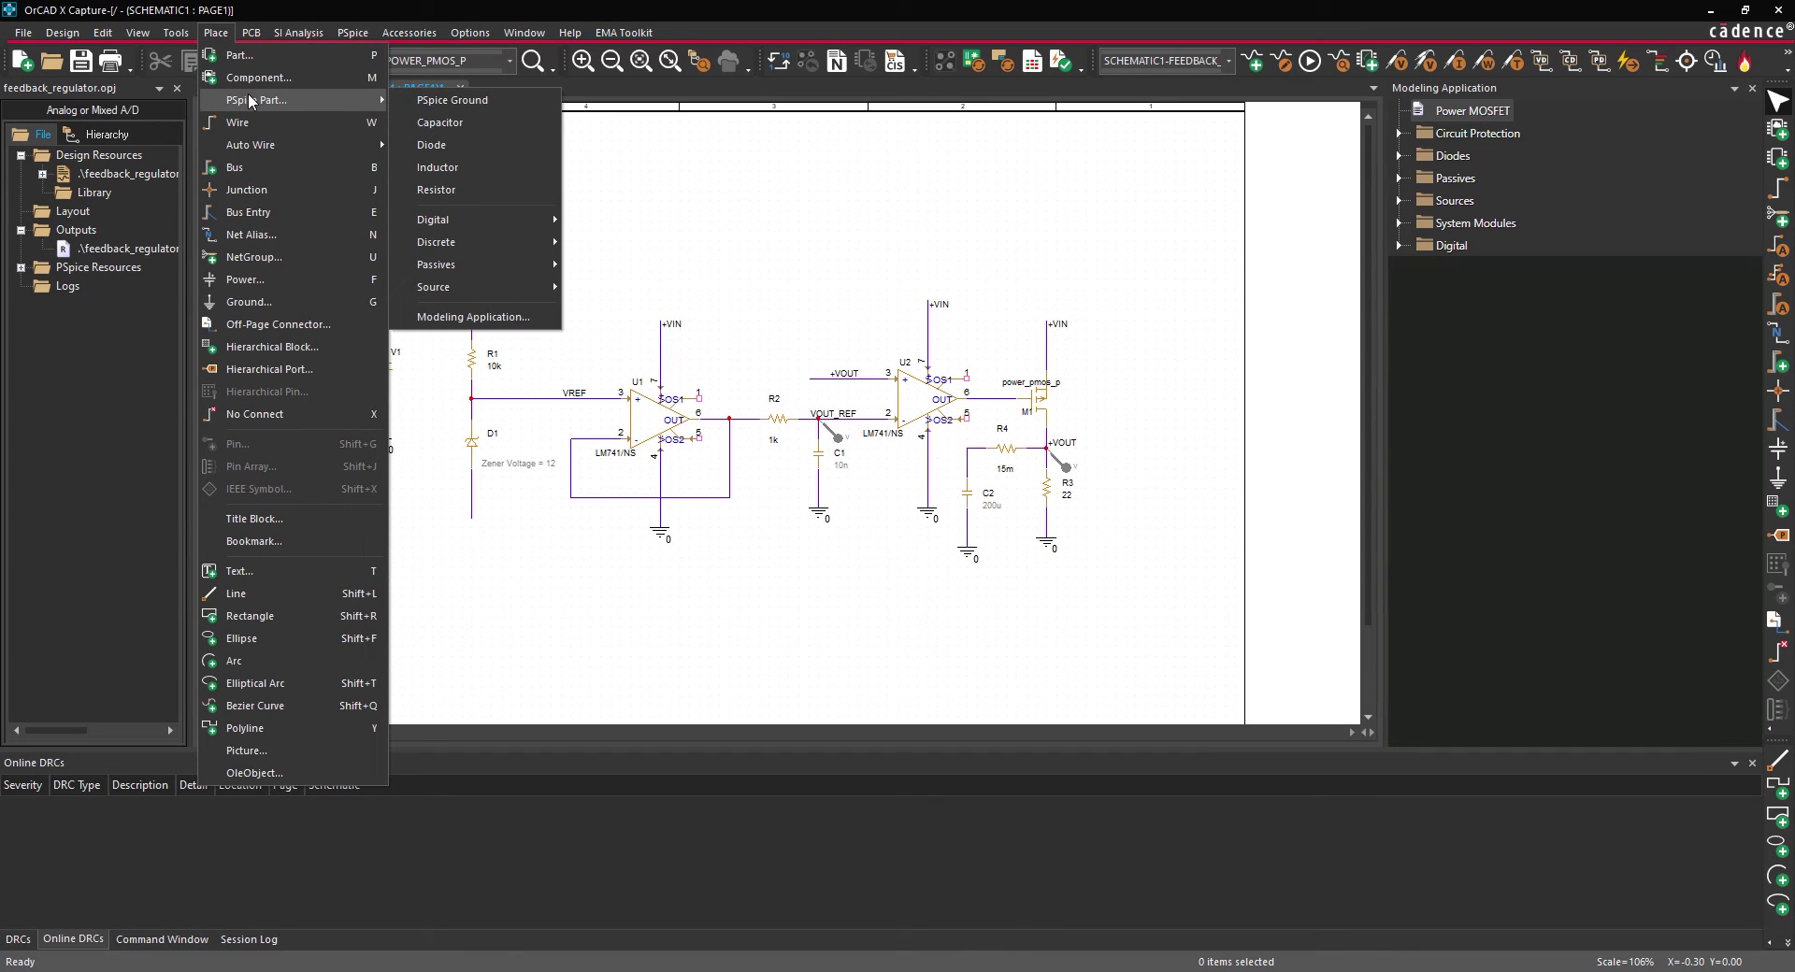
{"action": "mouse_move", "coordinate": [490, 243]}
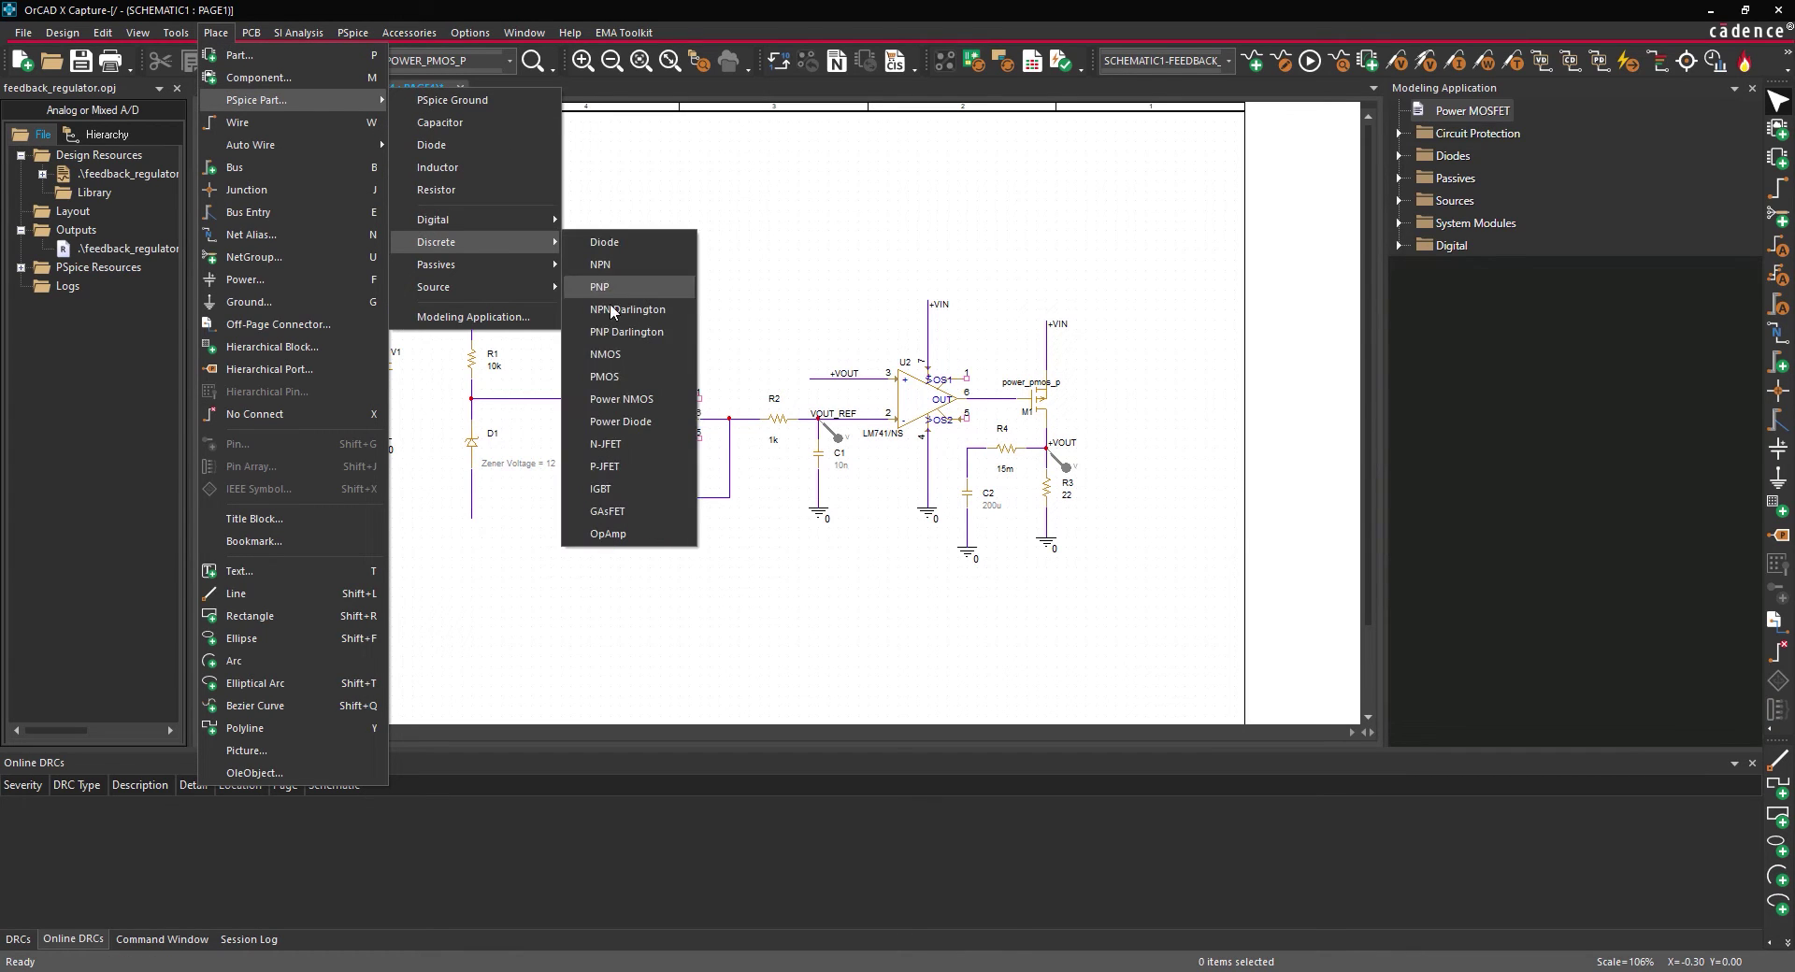
{"action": "left_click", "coordinate": [621, 355]}
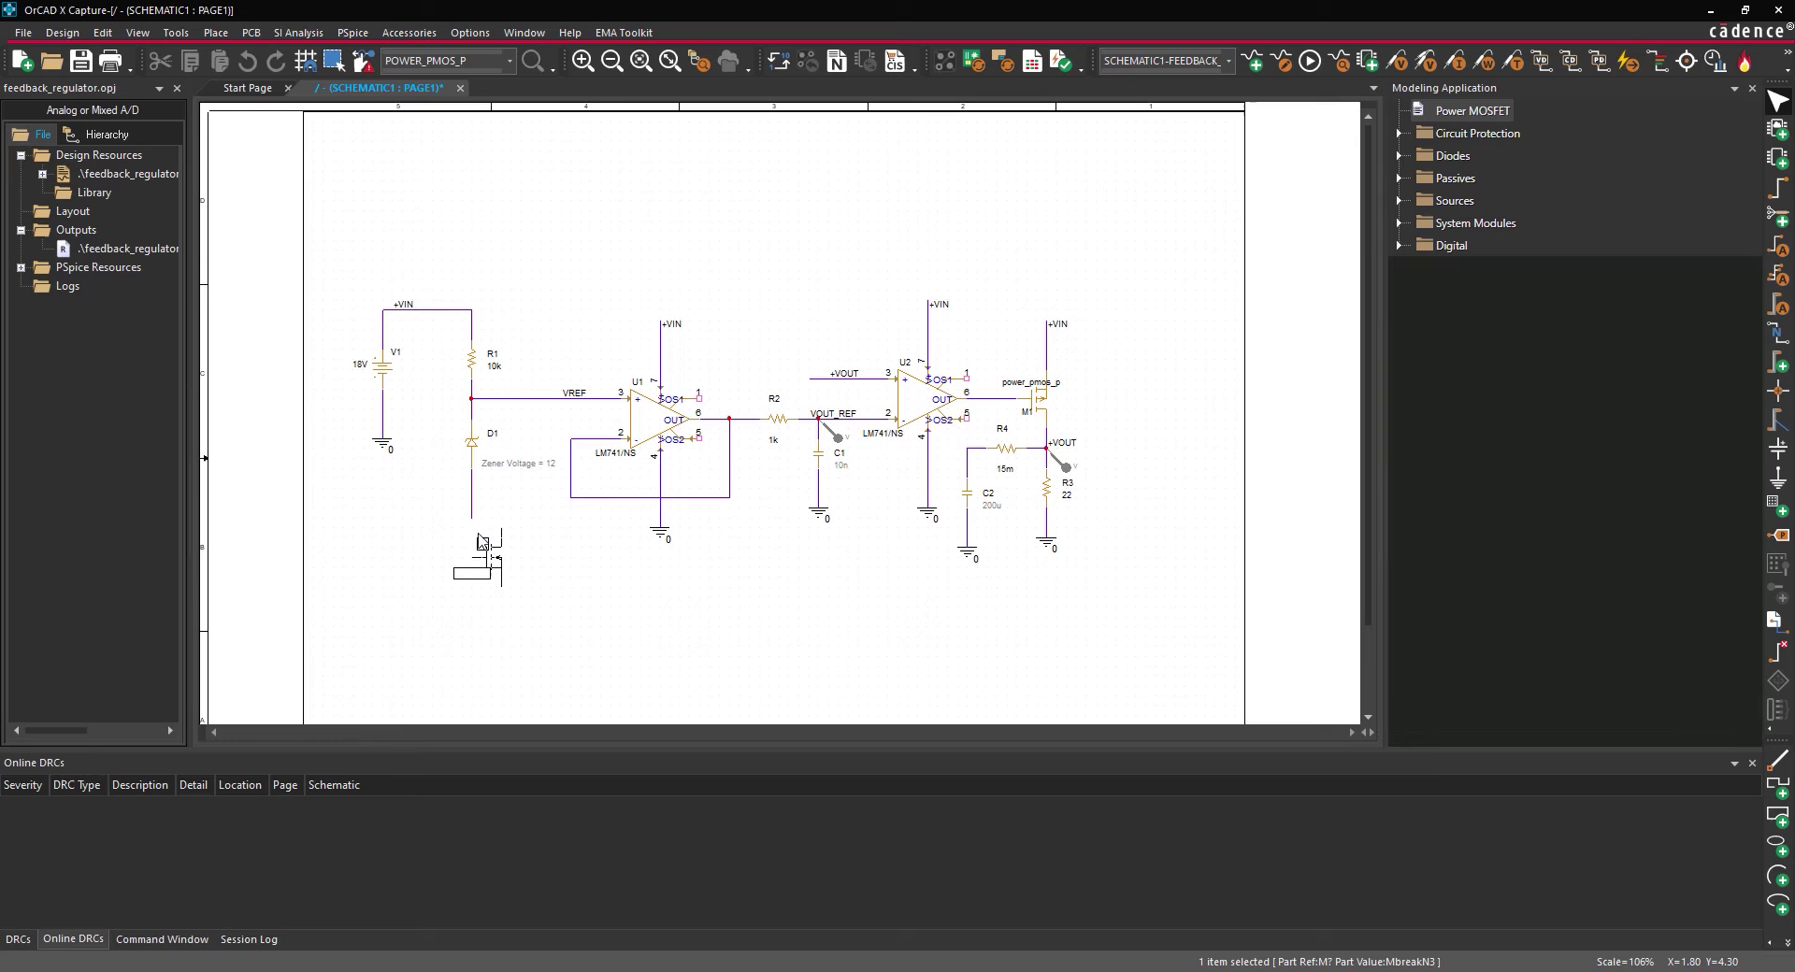
{"action": "left_click", "coordinate": [455, 534]}
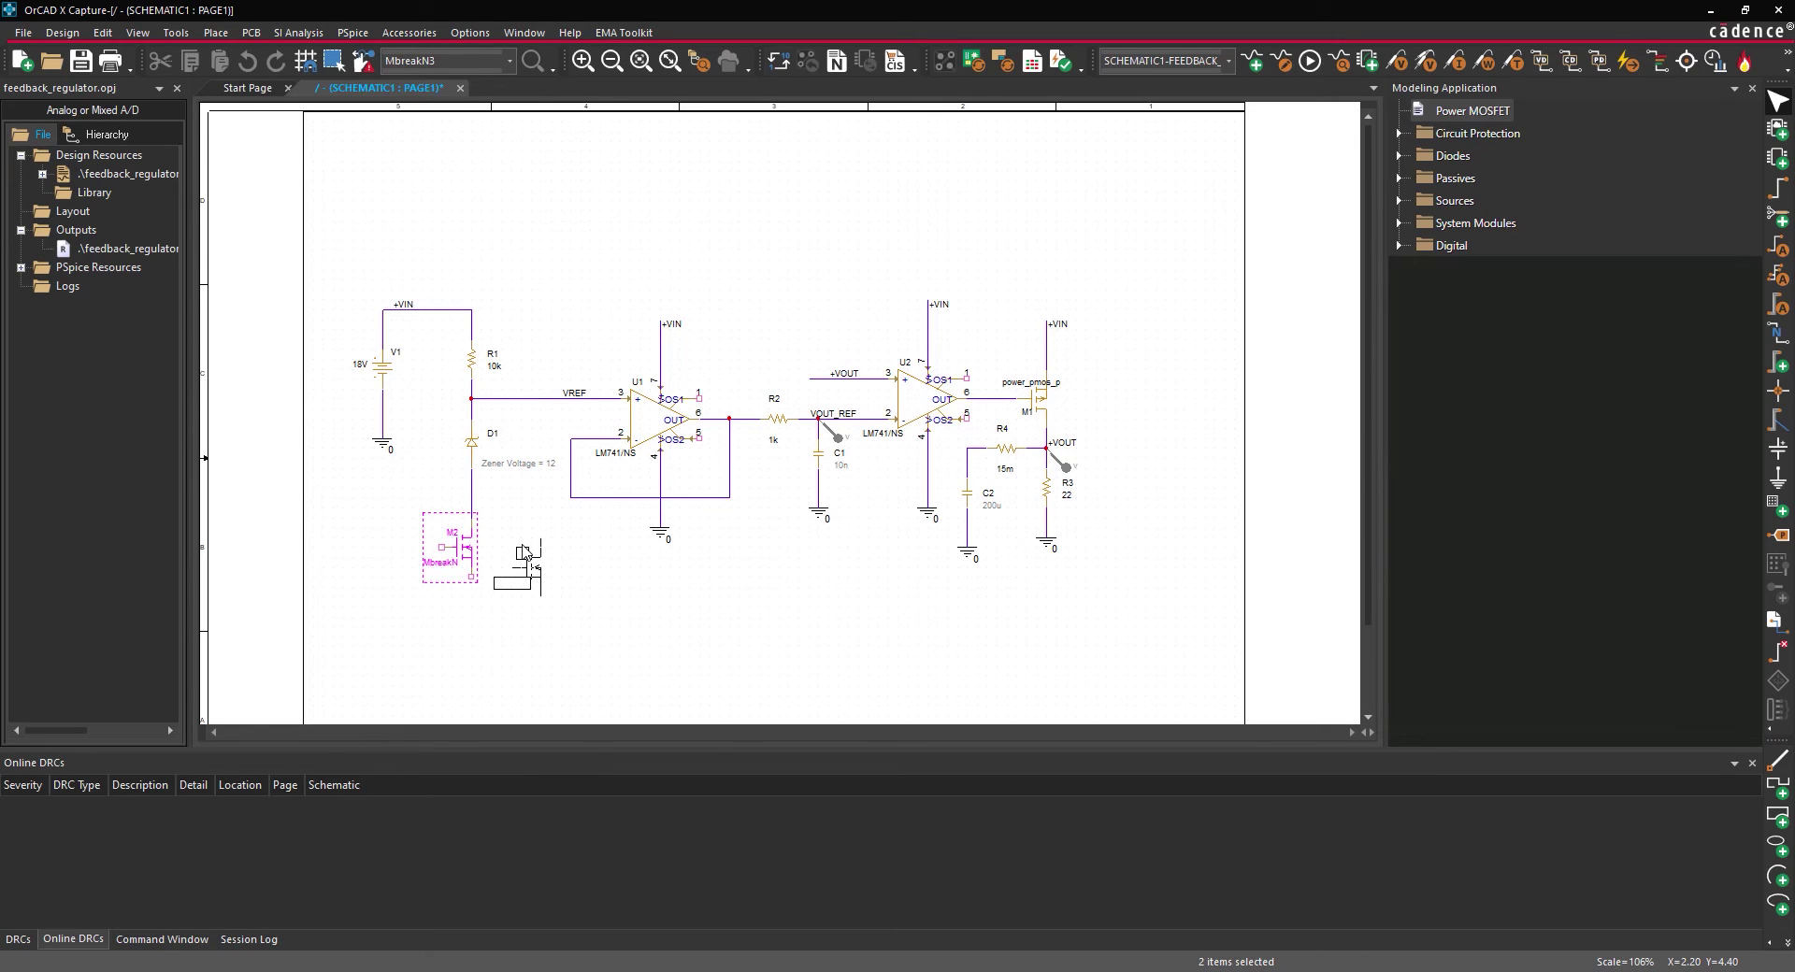
{"action": "right_click", "coordinate": [525, 551]}
{"action": "left_click", "coordinate": [559, 558]}
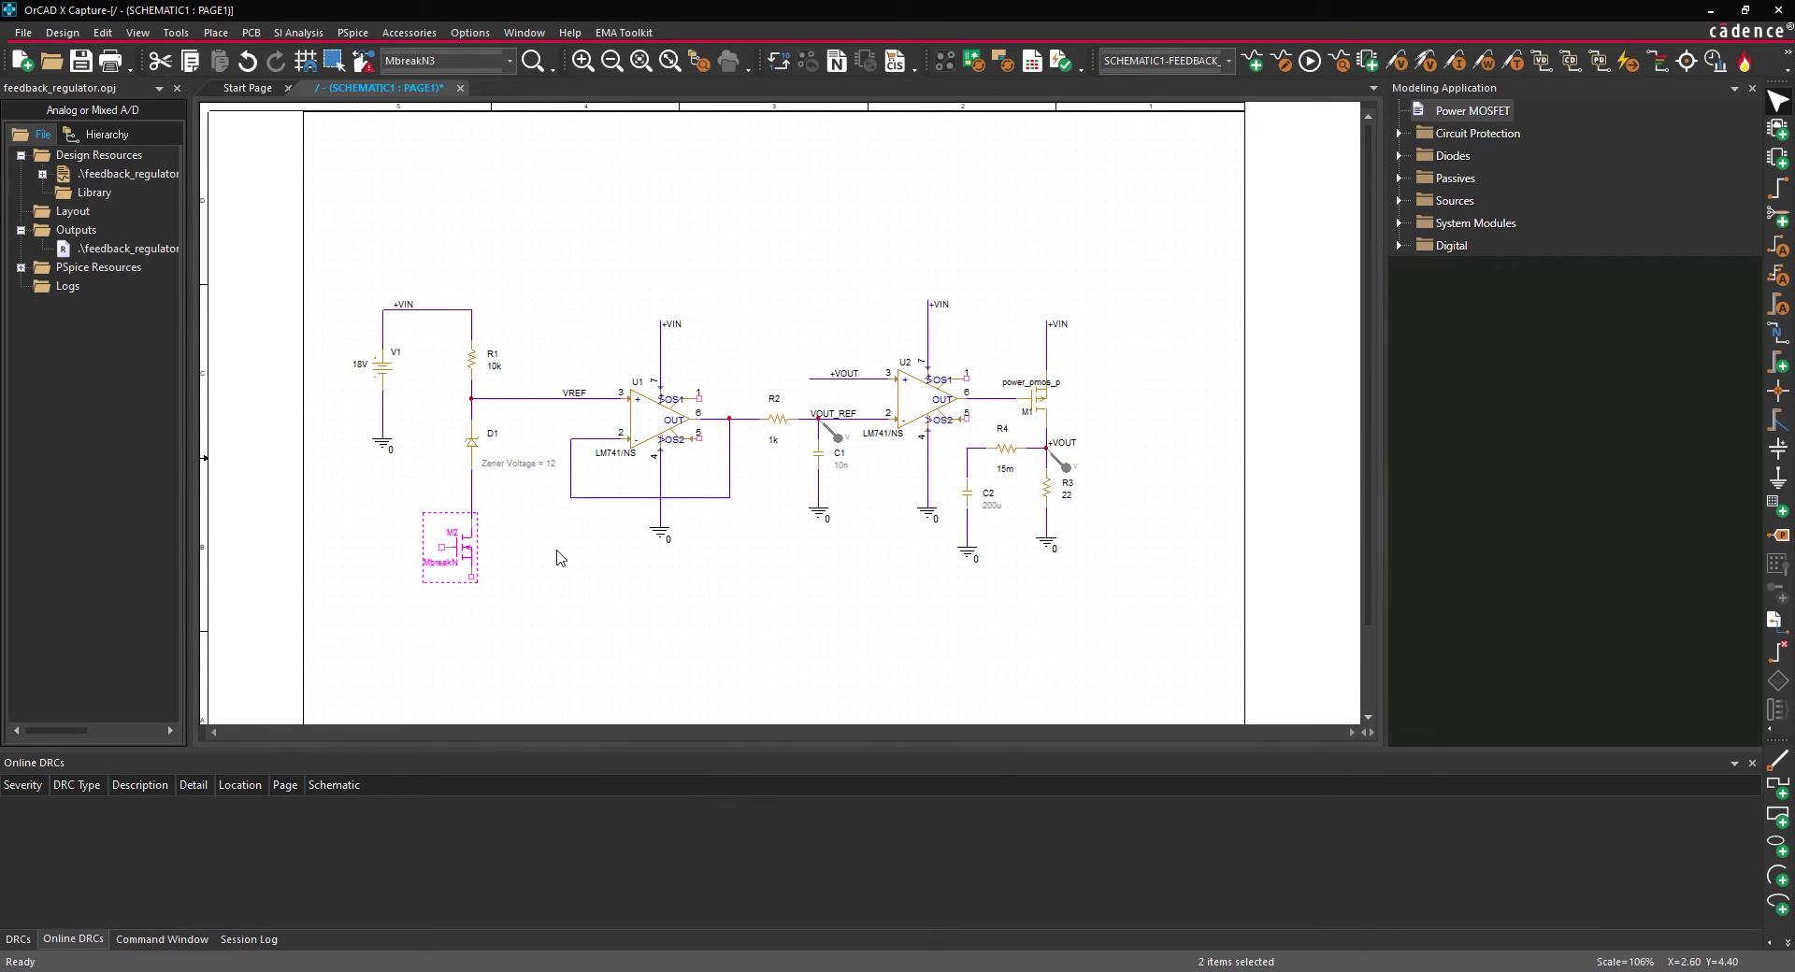
Start Associate PSpice Model on M2, saving the design and overwriting its MbreakN implementation.
{"action": "right_click", "coordinate": [467, 551]}
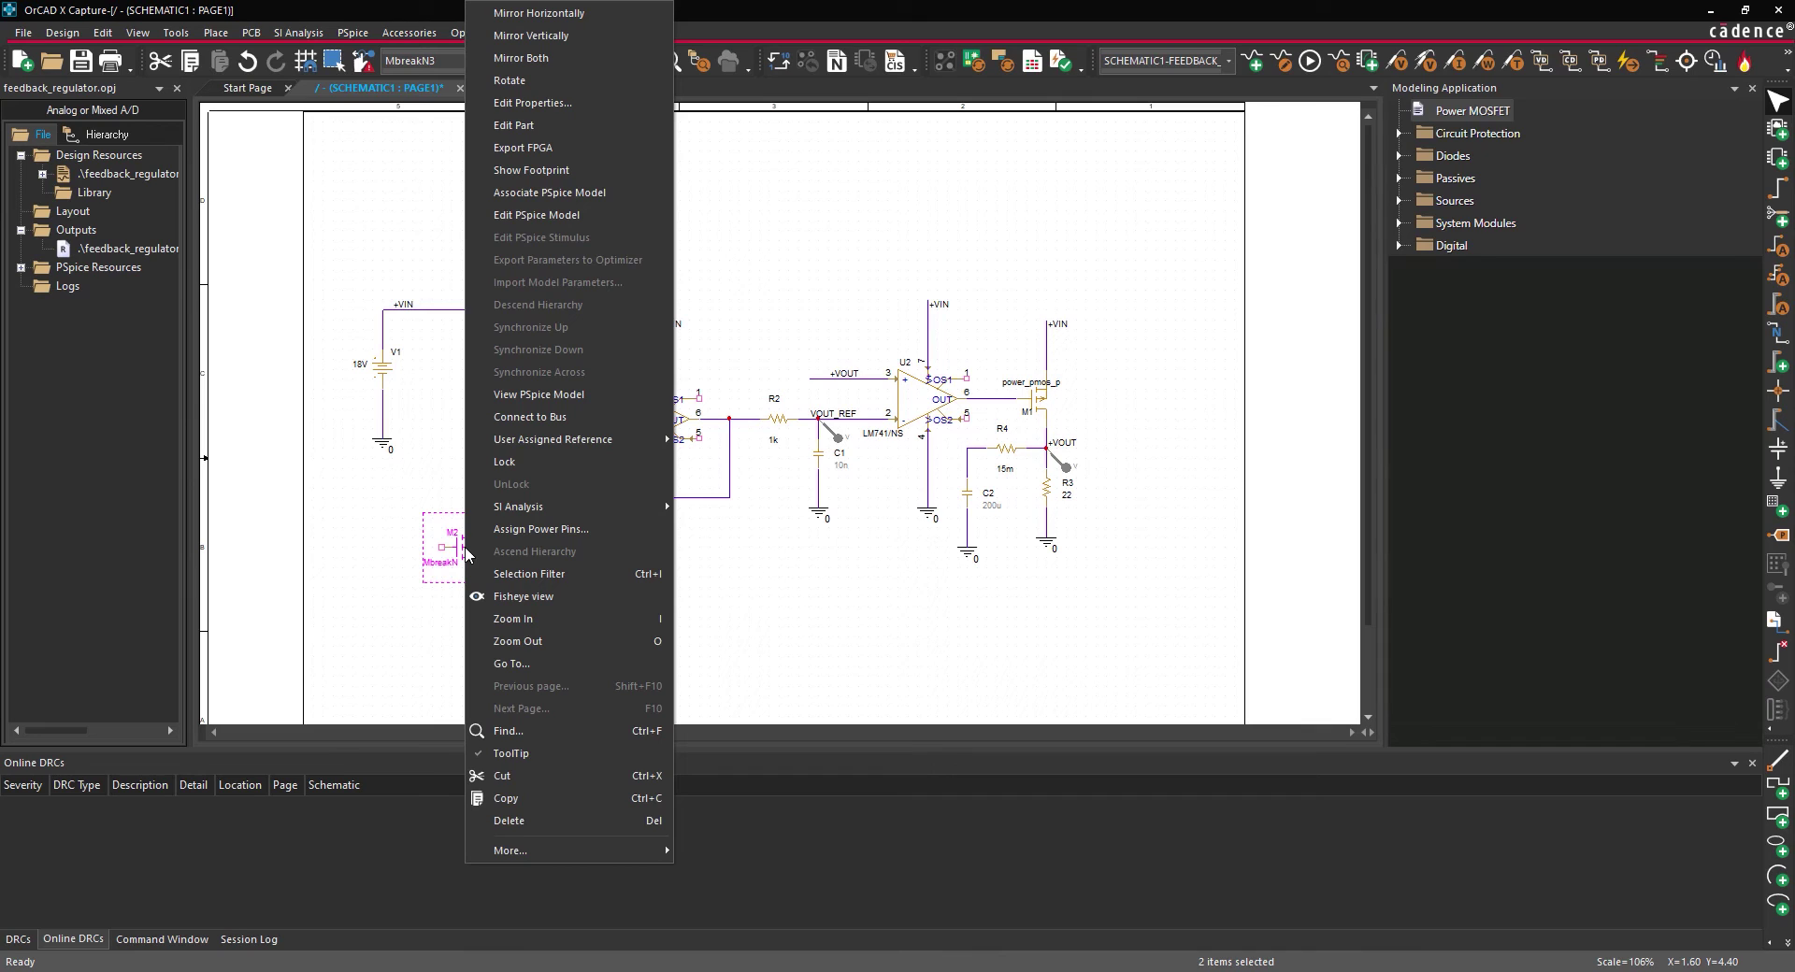
{"action": "left_click", "coordinate": [547, 191]}
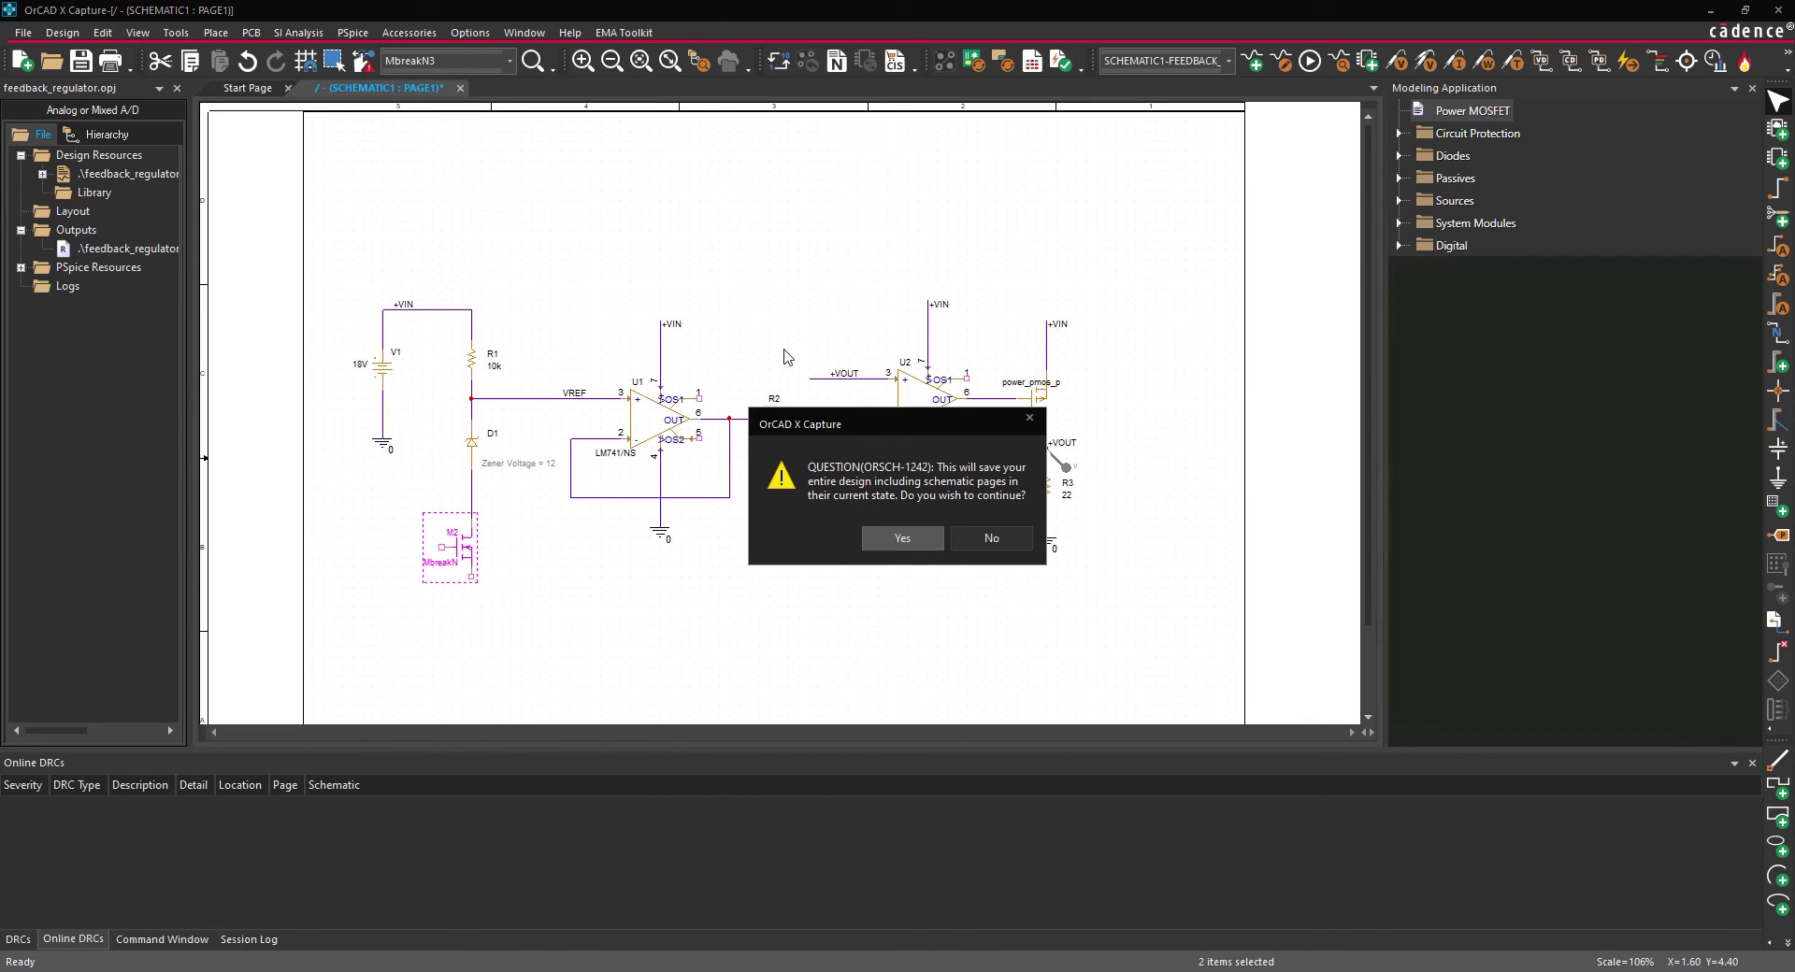
{"action": "left_click", "coordinate": [894, 535]}
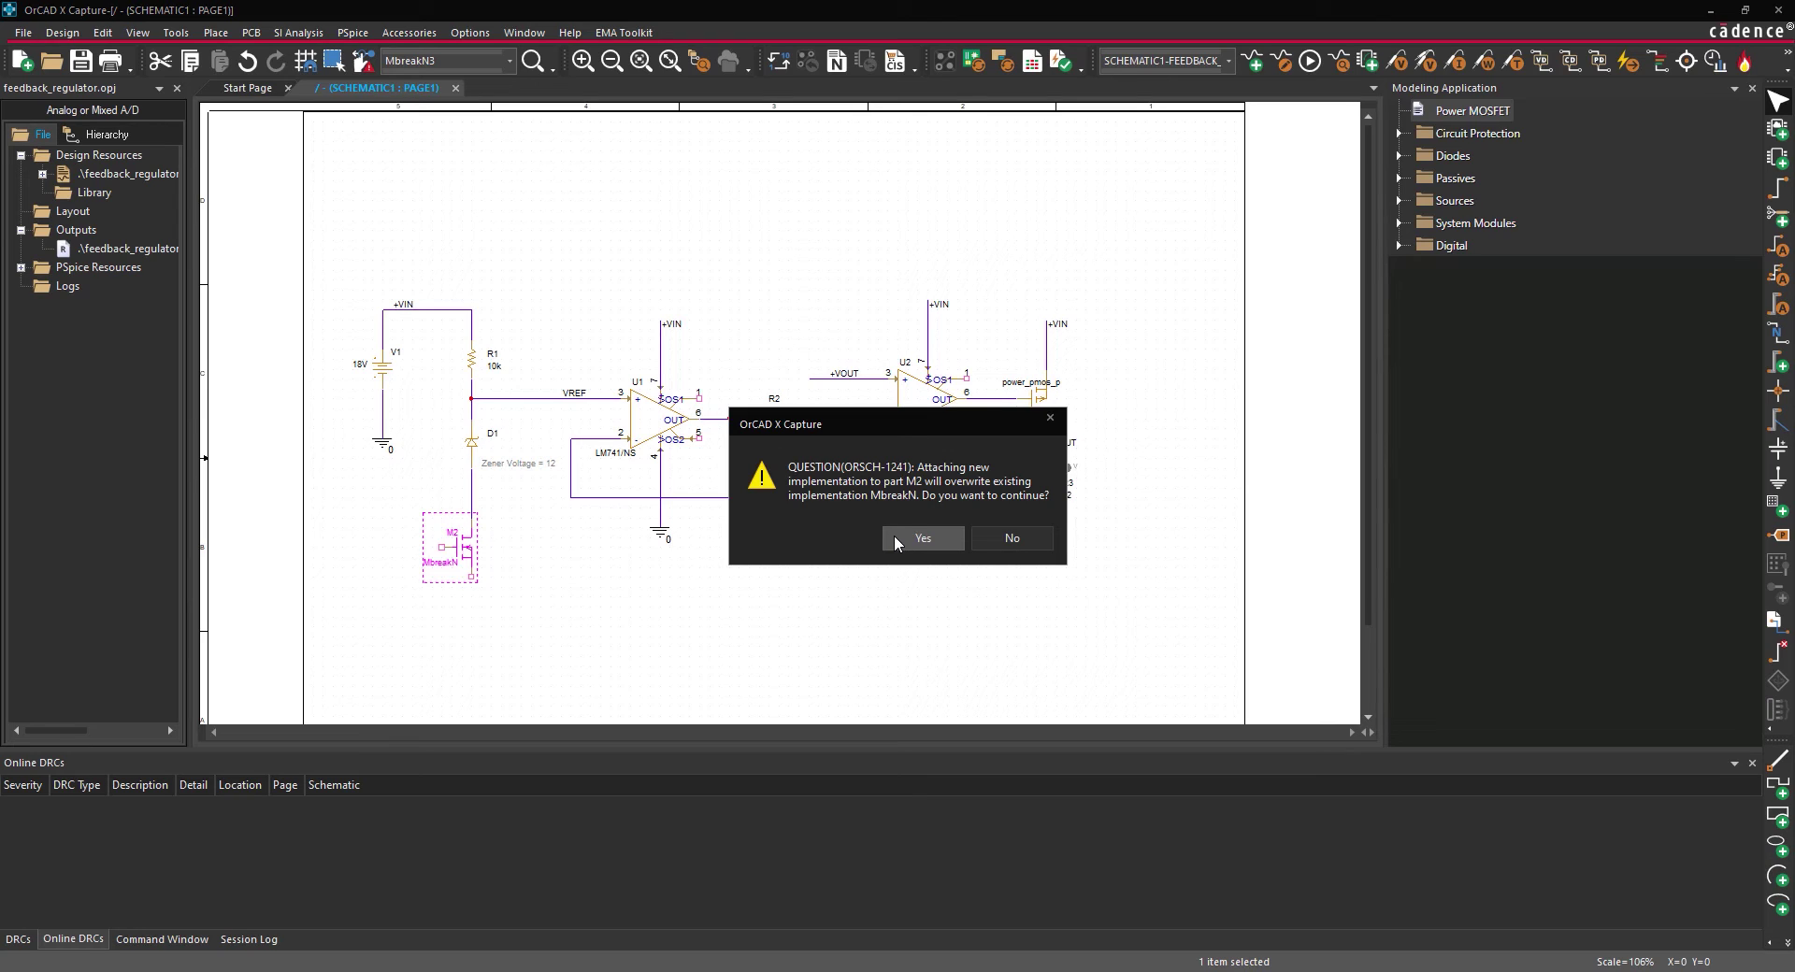
{"action": "left_click", "coordinate": [901, 538]}
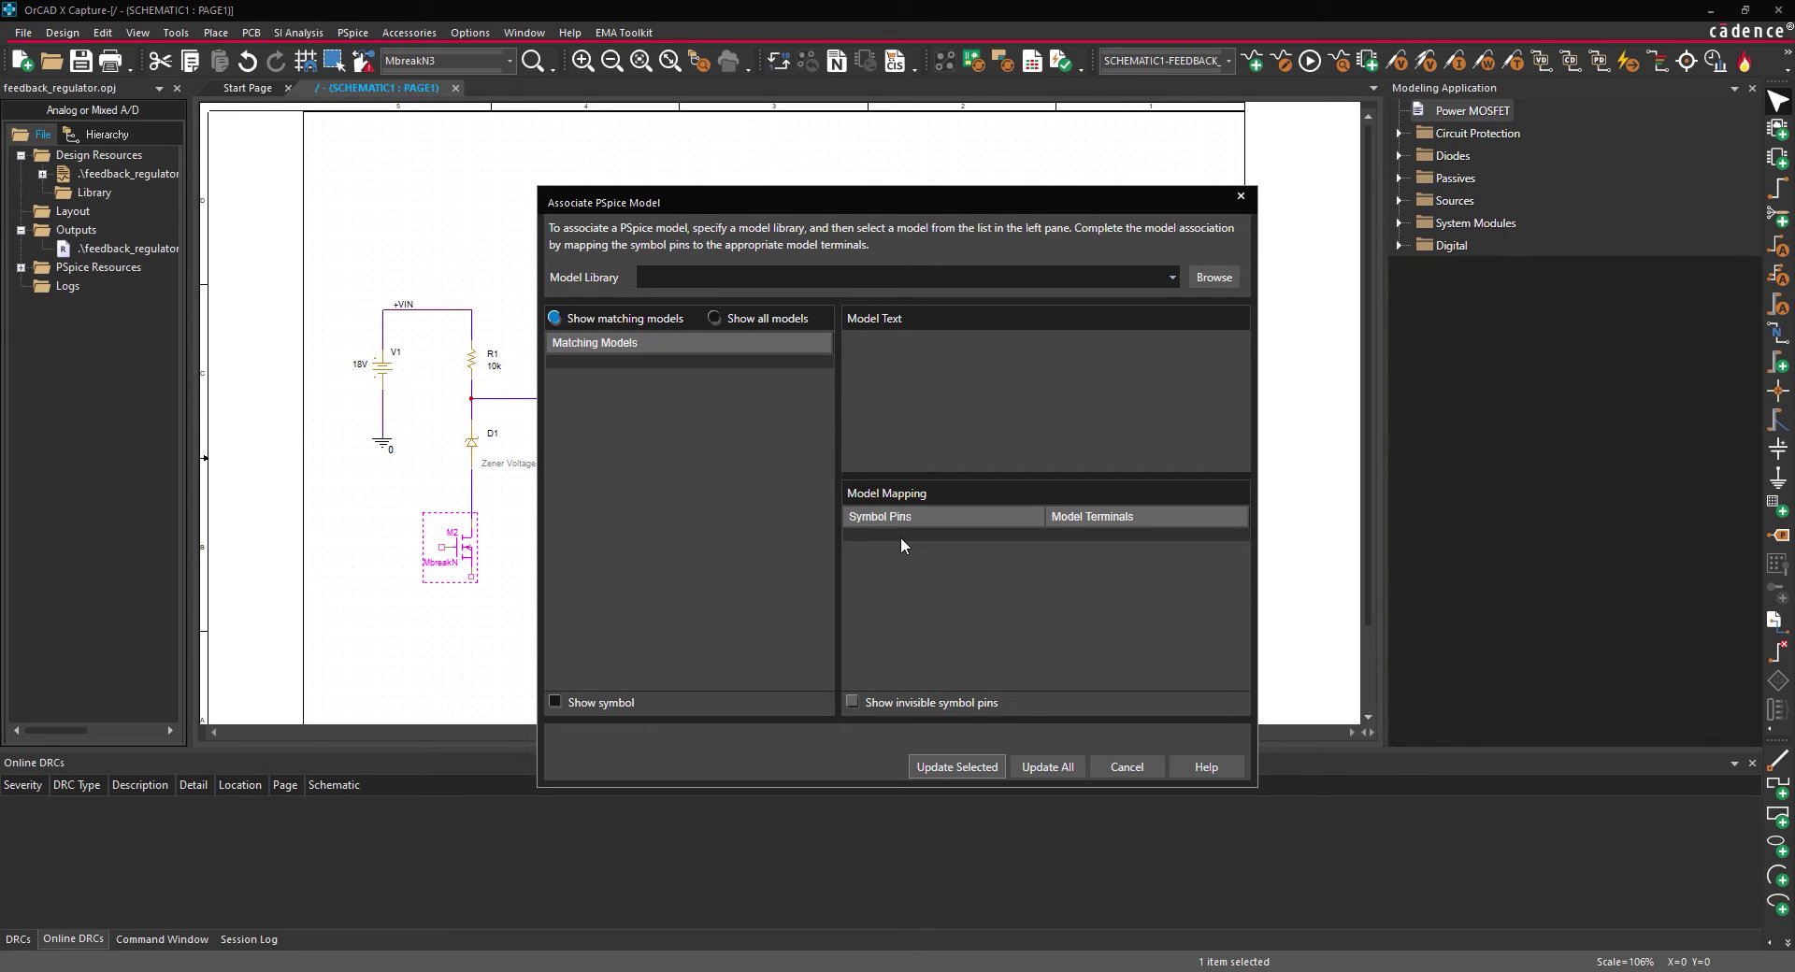
Load DMN67D8LW.lib, map pins s=30, g=20, d=10, and apply DMN67D8L to M2.
{"action": "left_click", "coordinate": [1207, 278]}
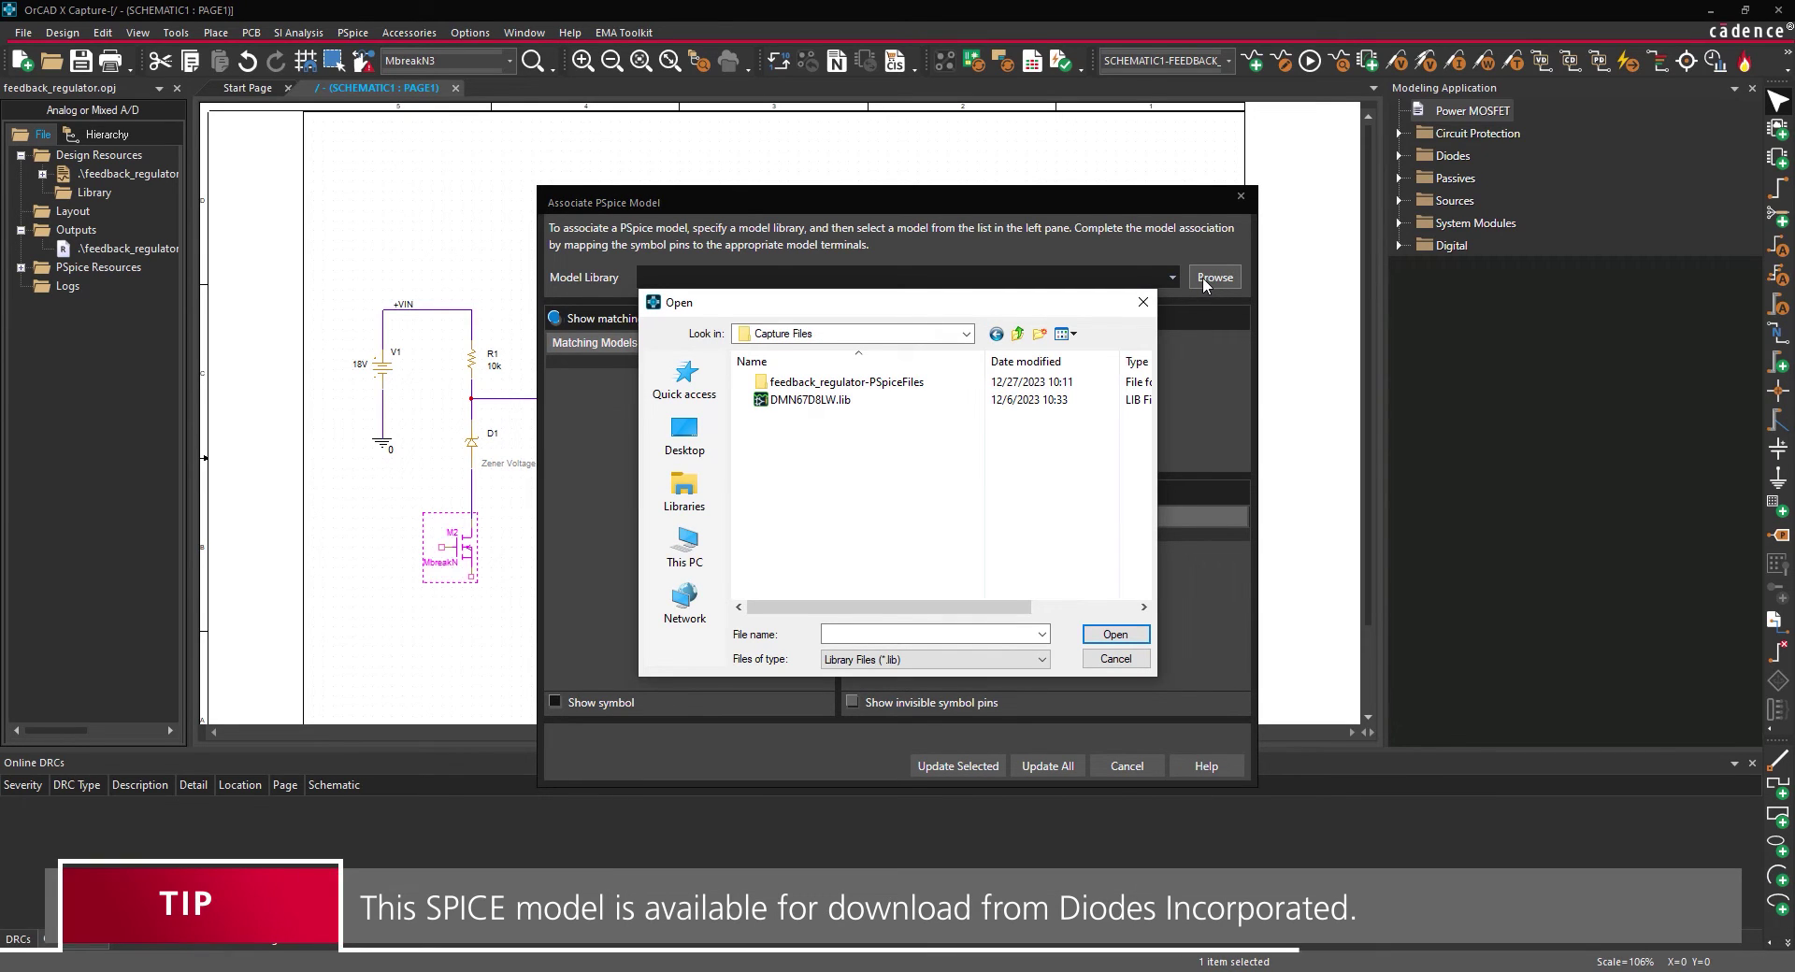
{"action": "left_click", "coordinate": [858, 402]}
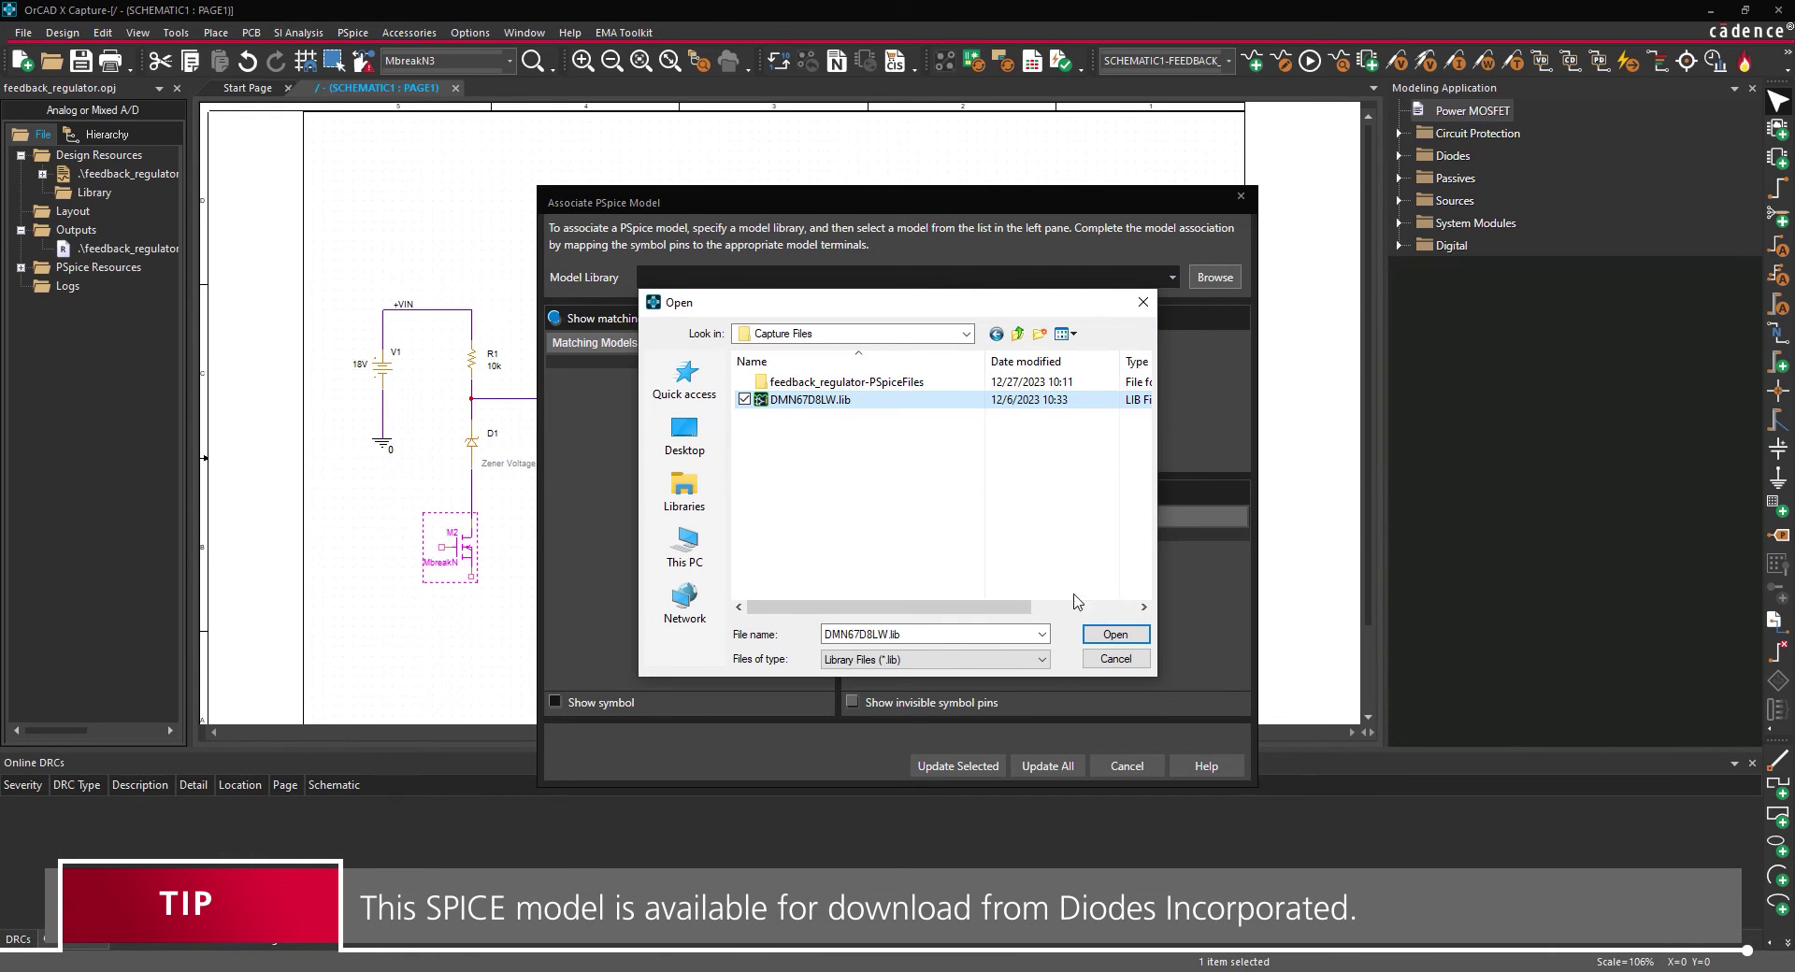
{"action": "left_click", "coordinate": [1099, 636]}
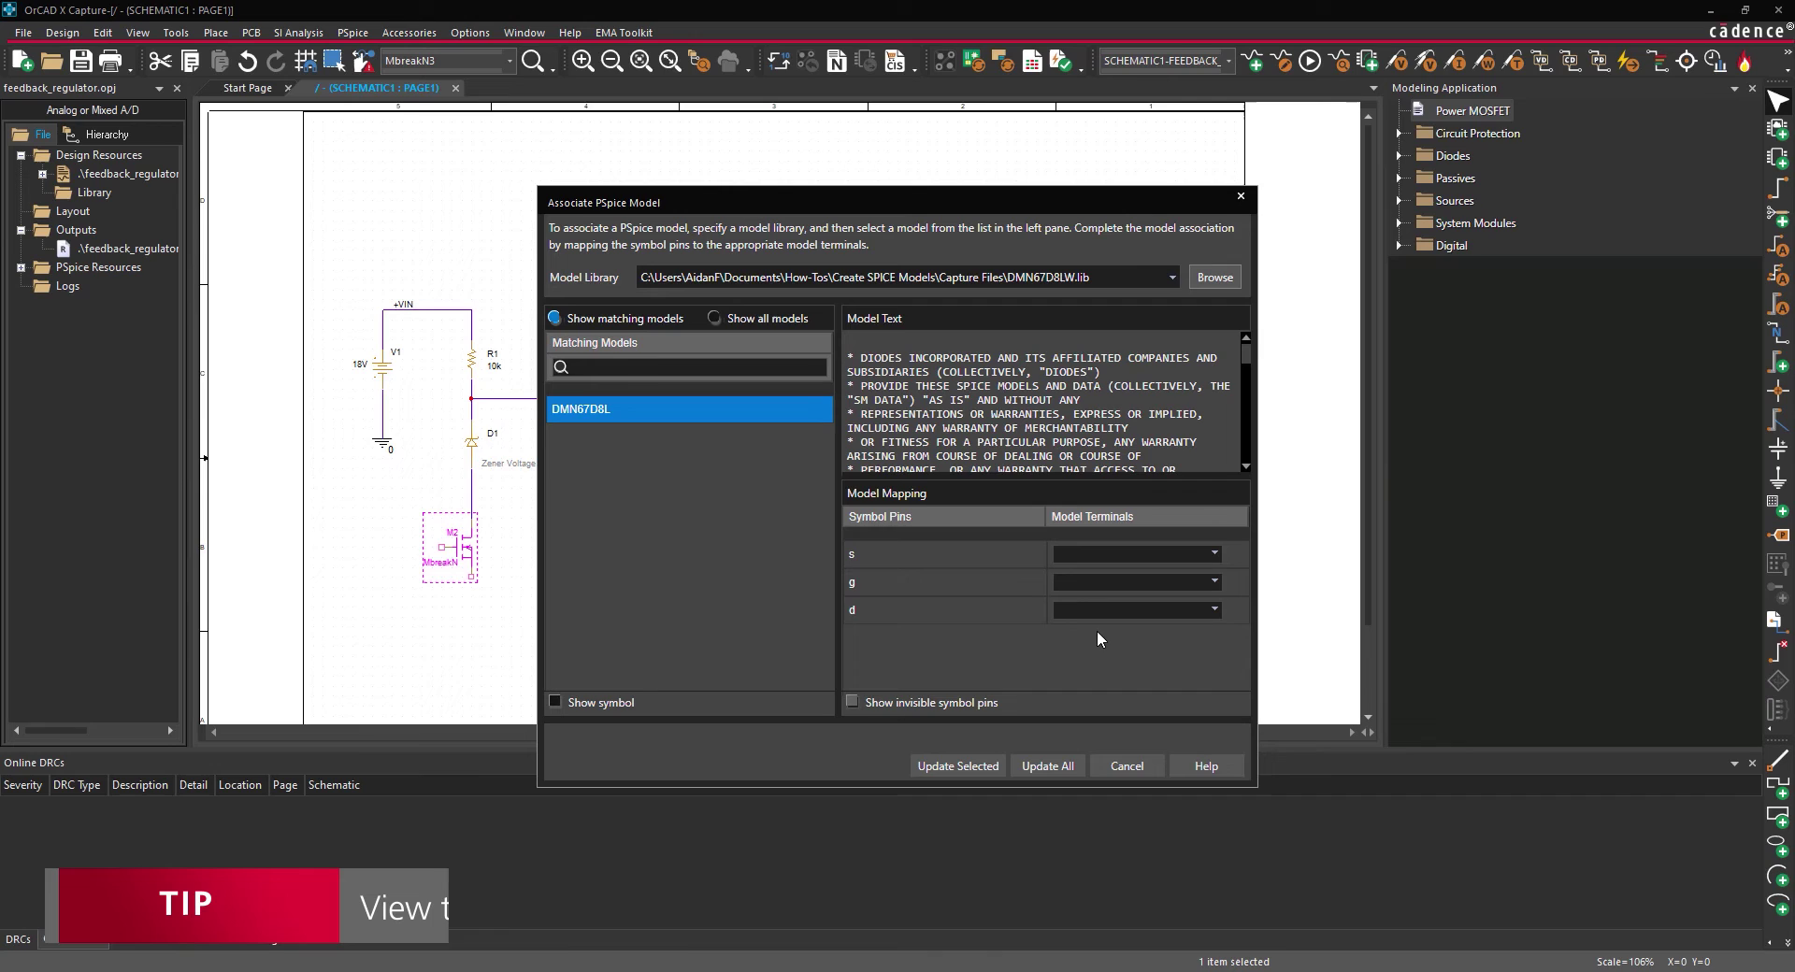
{"action": "left_click", "coordinate": [1215, 554]}
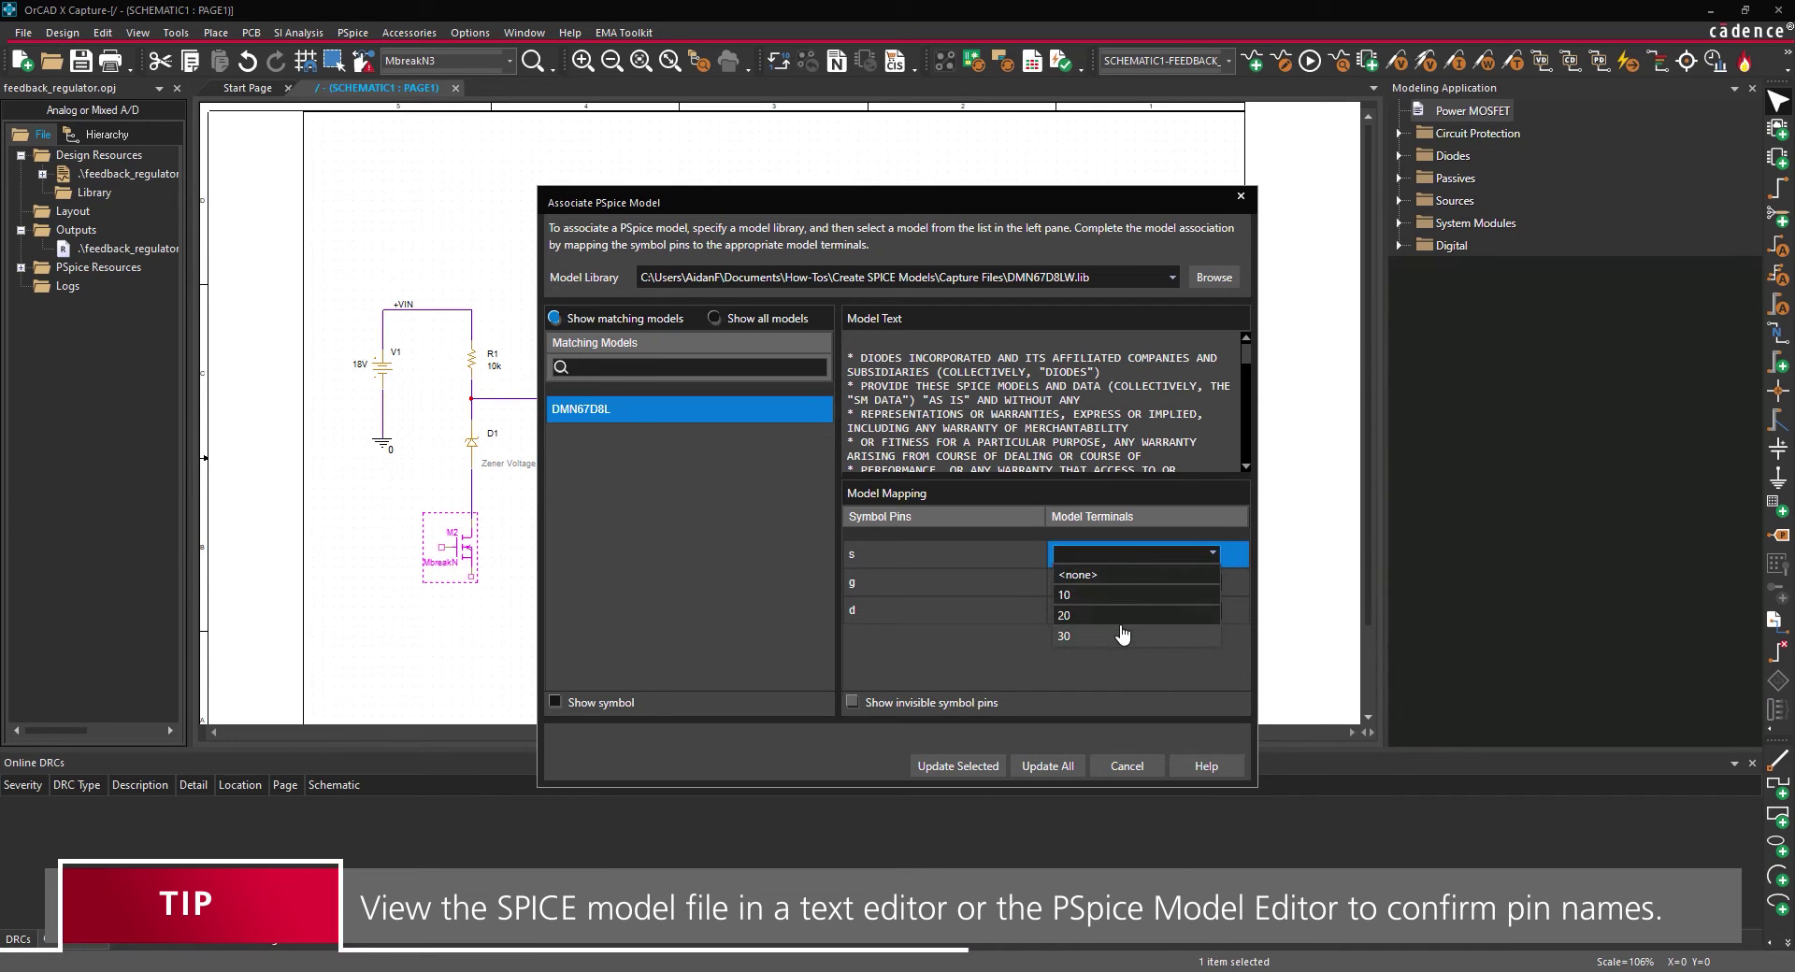
{"action": "left_click", "coordinate": [1122, 636]}
{"action": "left_click", "coordinate": [1213, 582]}
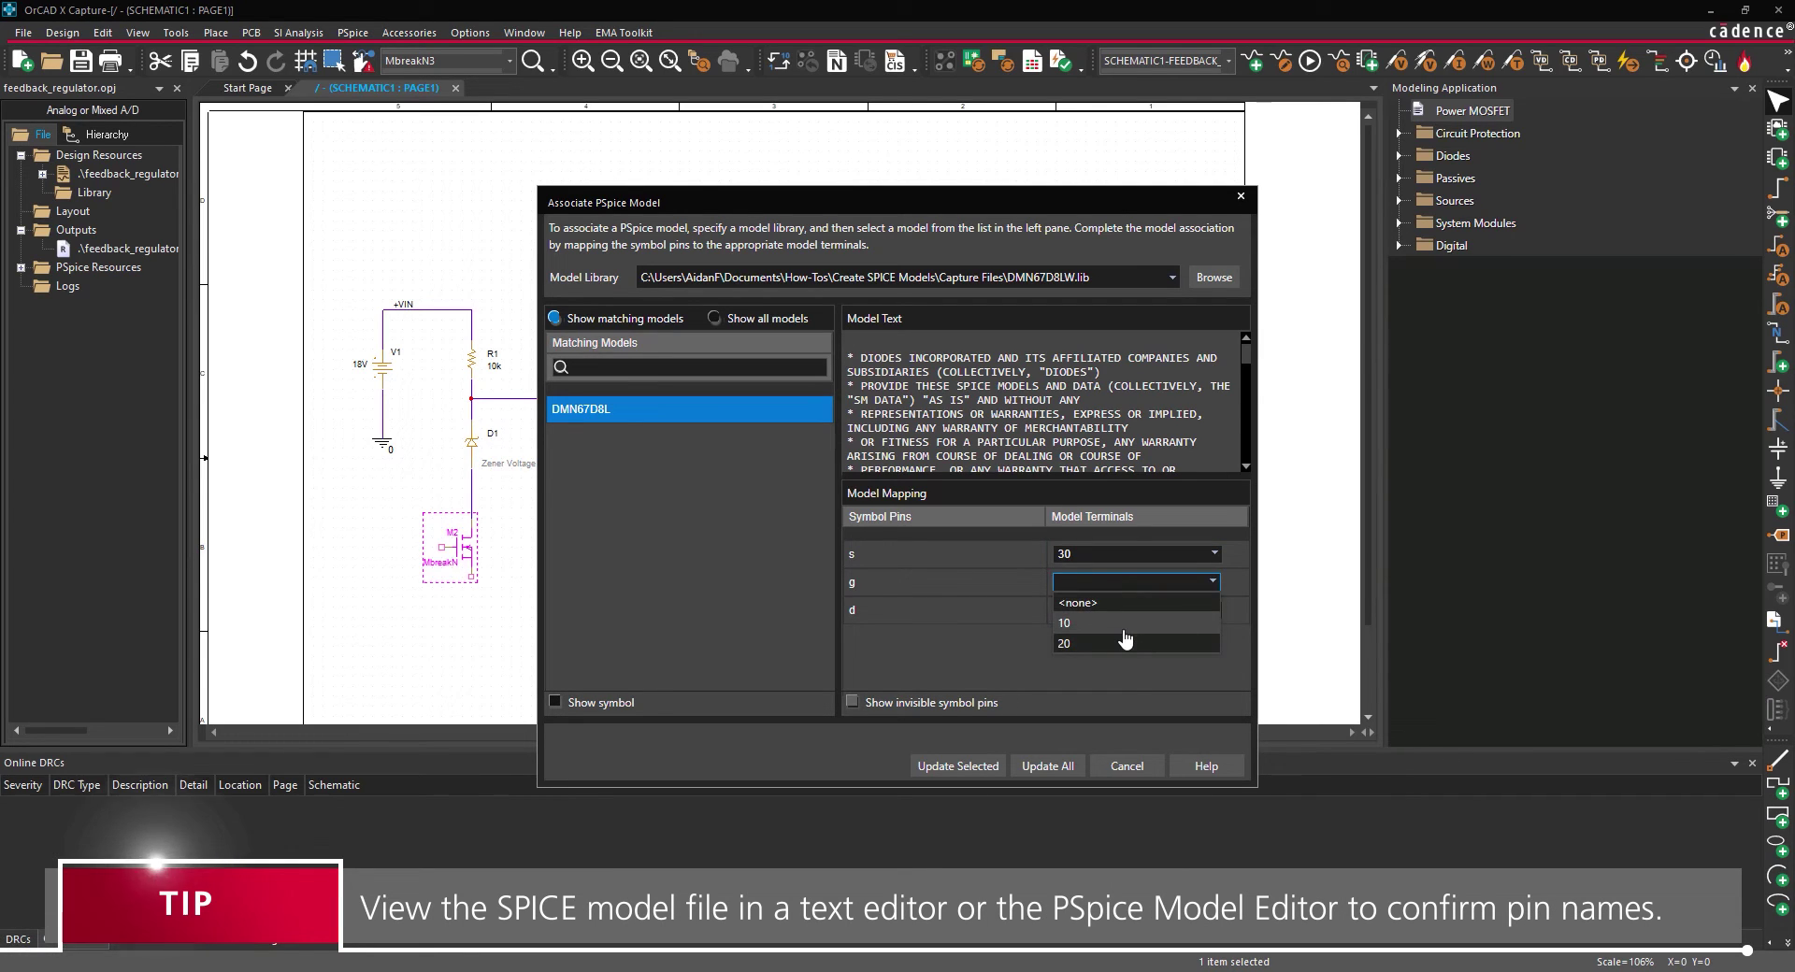
{"action": "left_click", "coordinate": [1122, 644]}
{"action": "left_click", "coordinate": [1213, 611]}
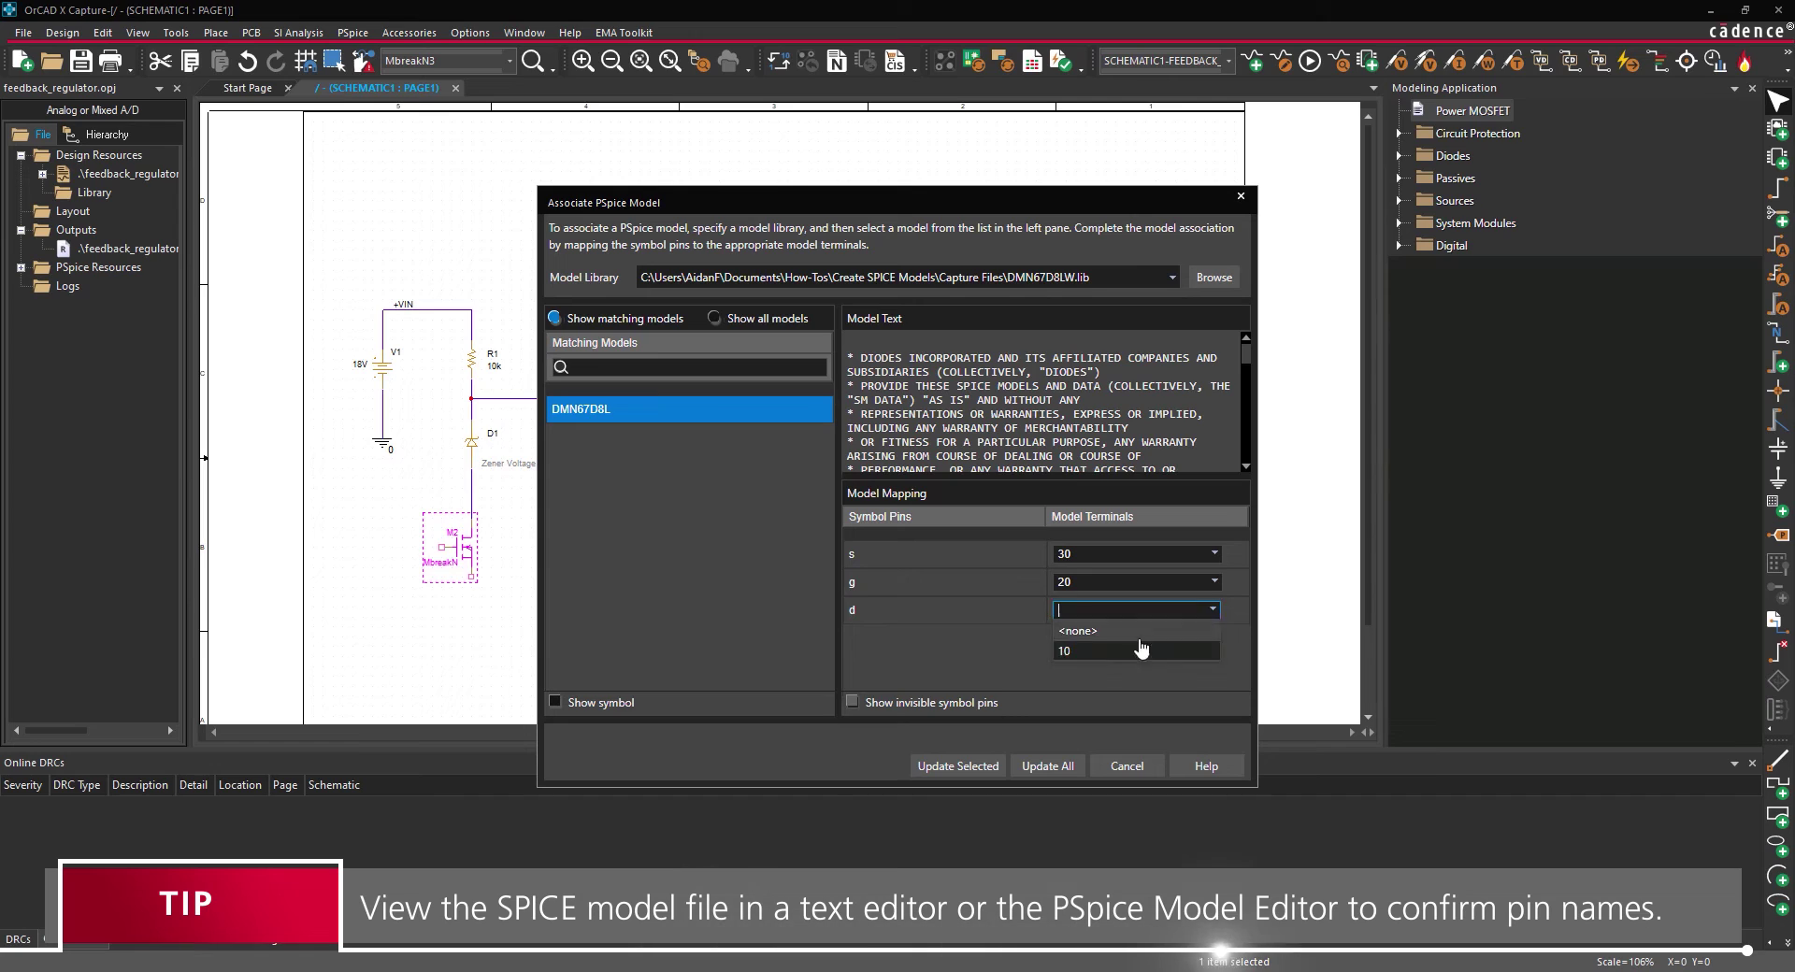
{"action": "left_click", "coordinate": [1131, 647]}
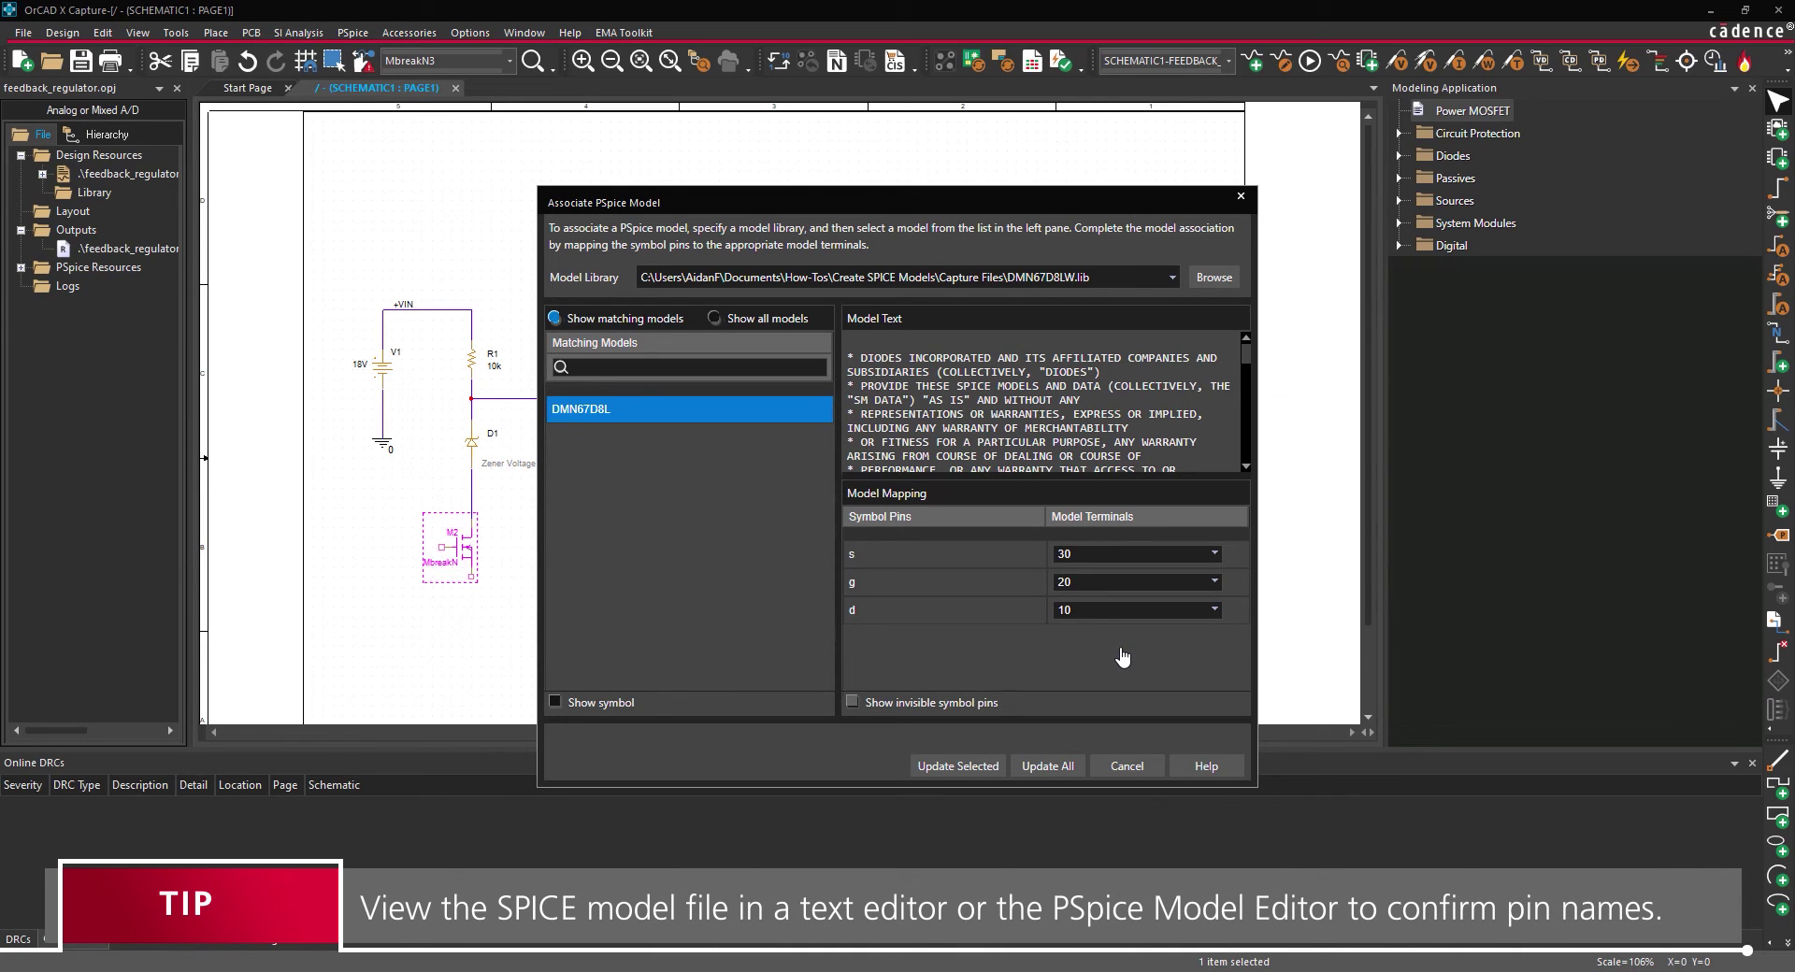
{"action": "left_click", "coordinate": [953, 767]}
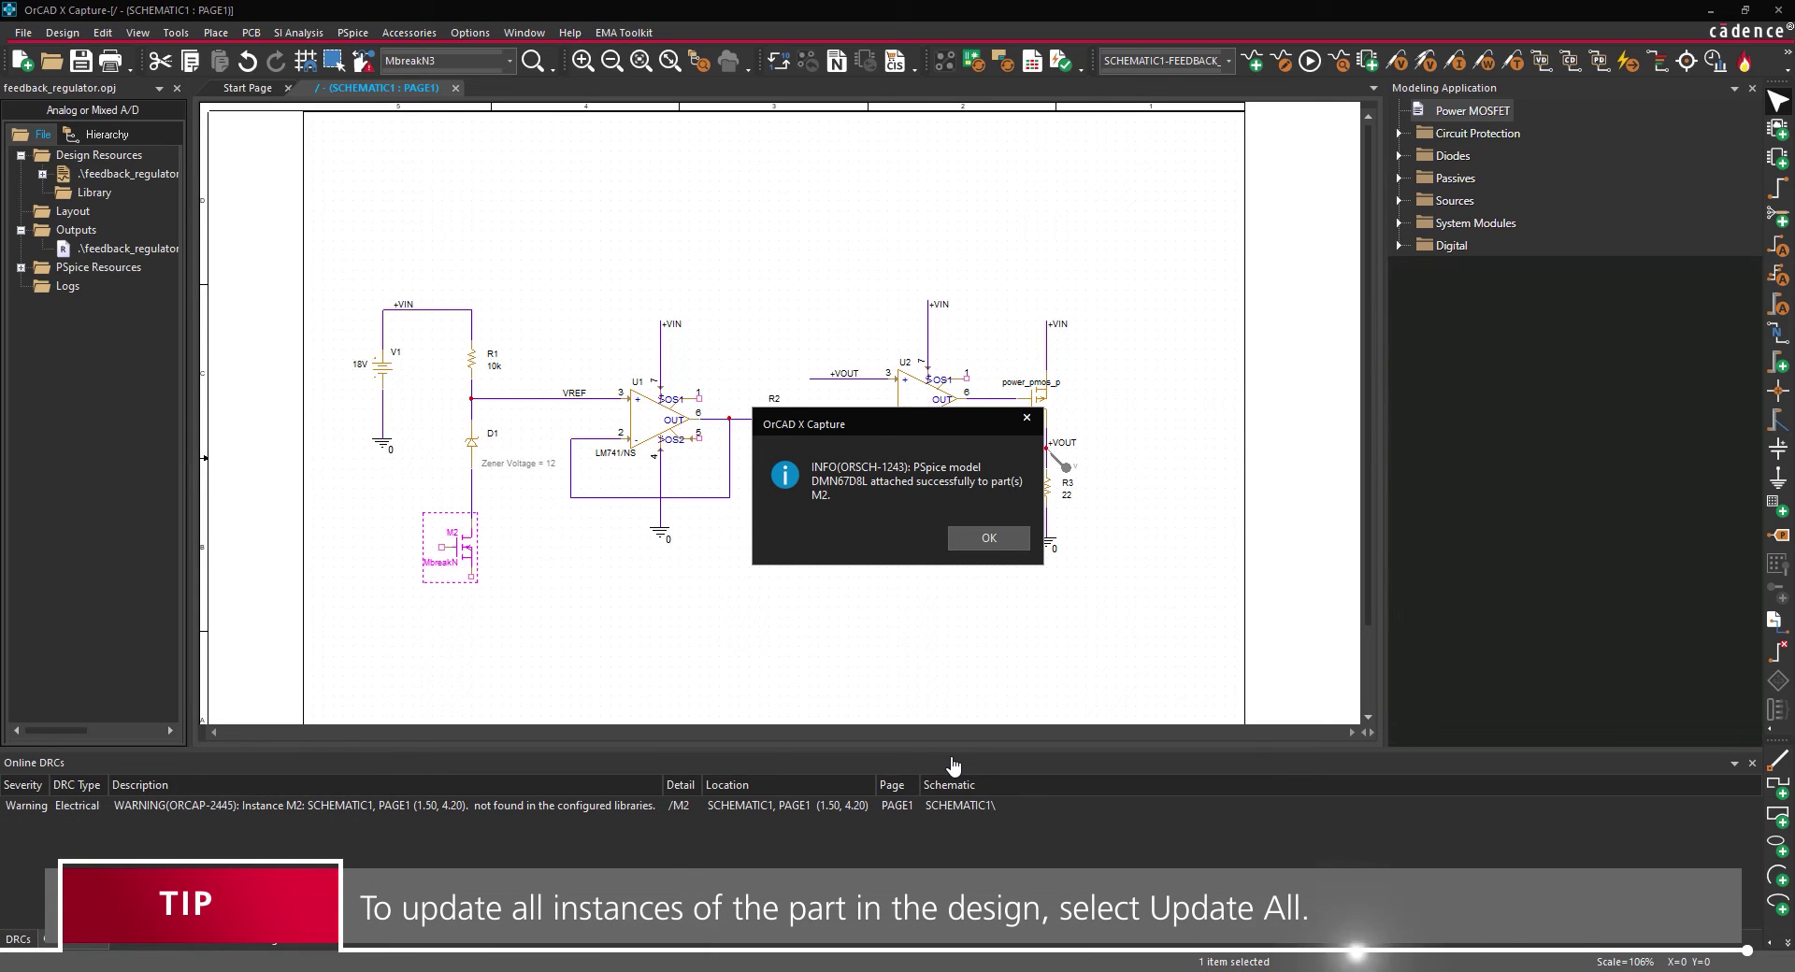
Dismiss the model confirmation and place a single 0 ground symbol directly below M2.
{"action": "left_click", "coordinate": [1001, 544]}
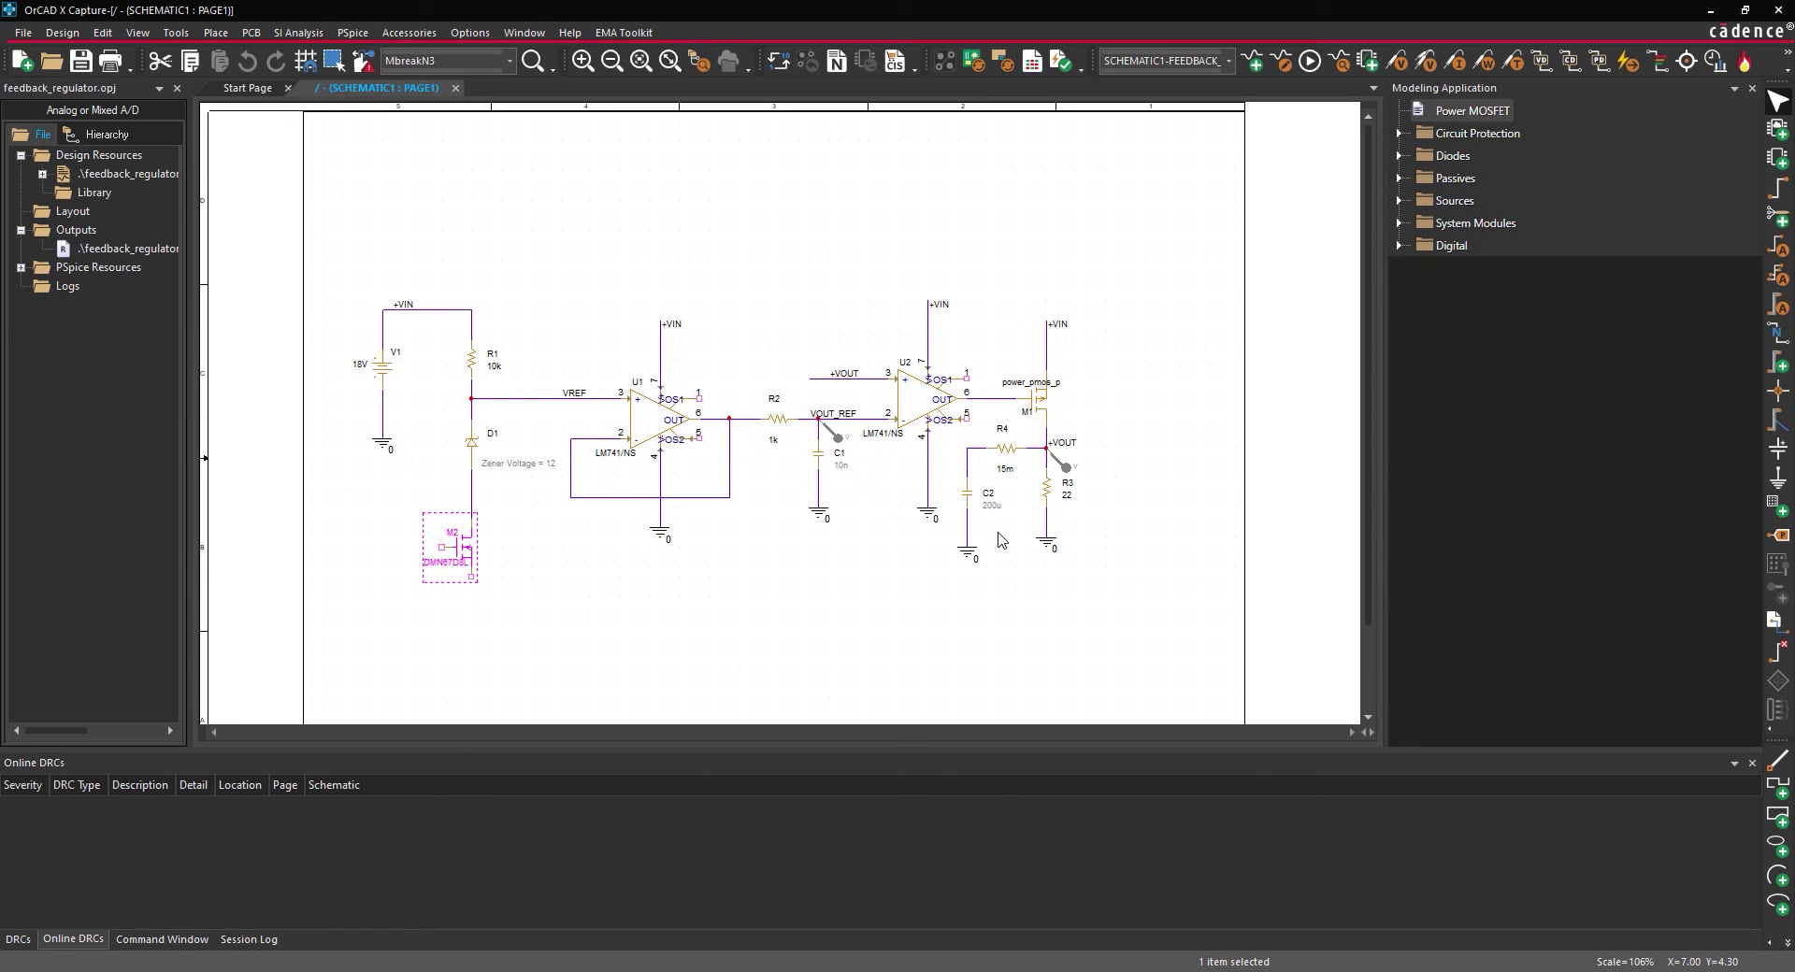
{"action": "left_click", "coordinate": [215, 32]}
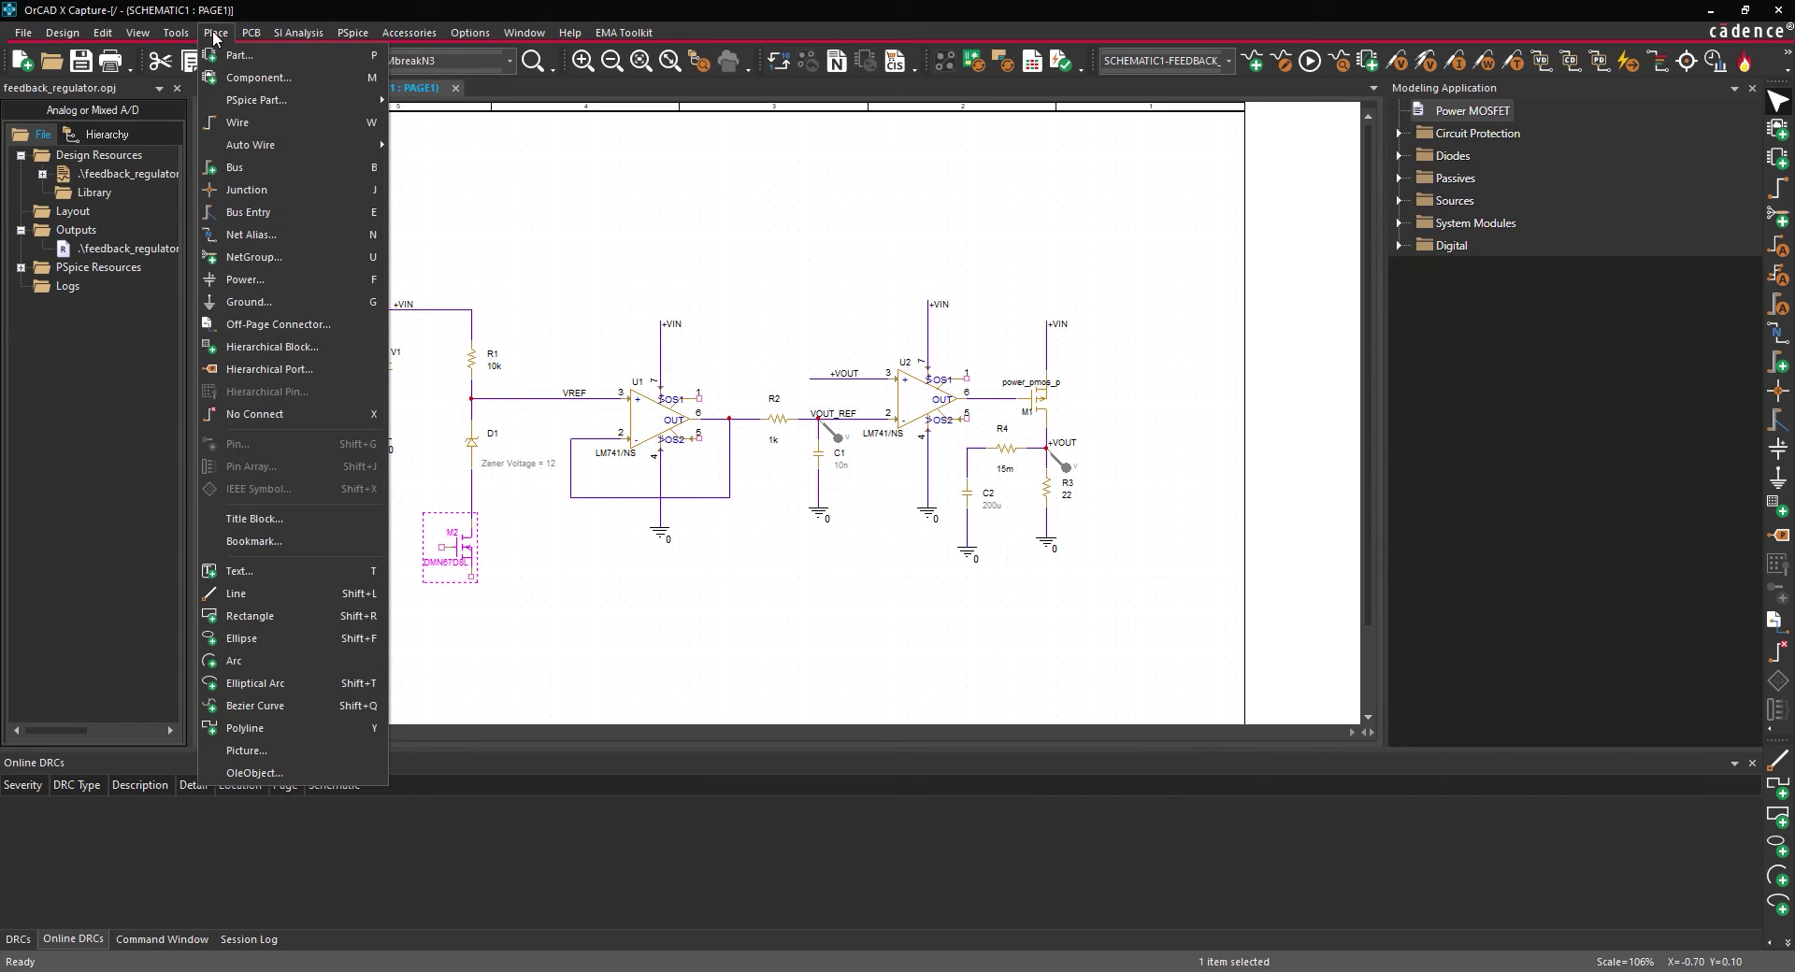
{"action": "mouse_move", "coordinate": [233, 103]}
{"action": "left_click", "coordinate": [437, 96]}
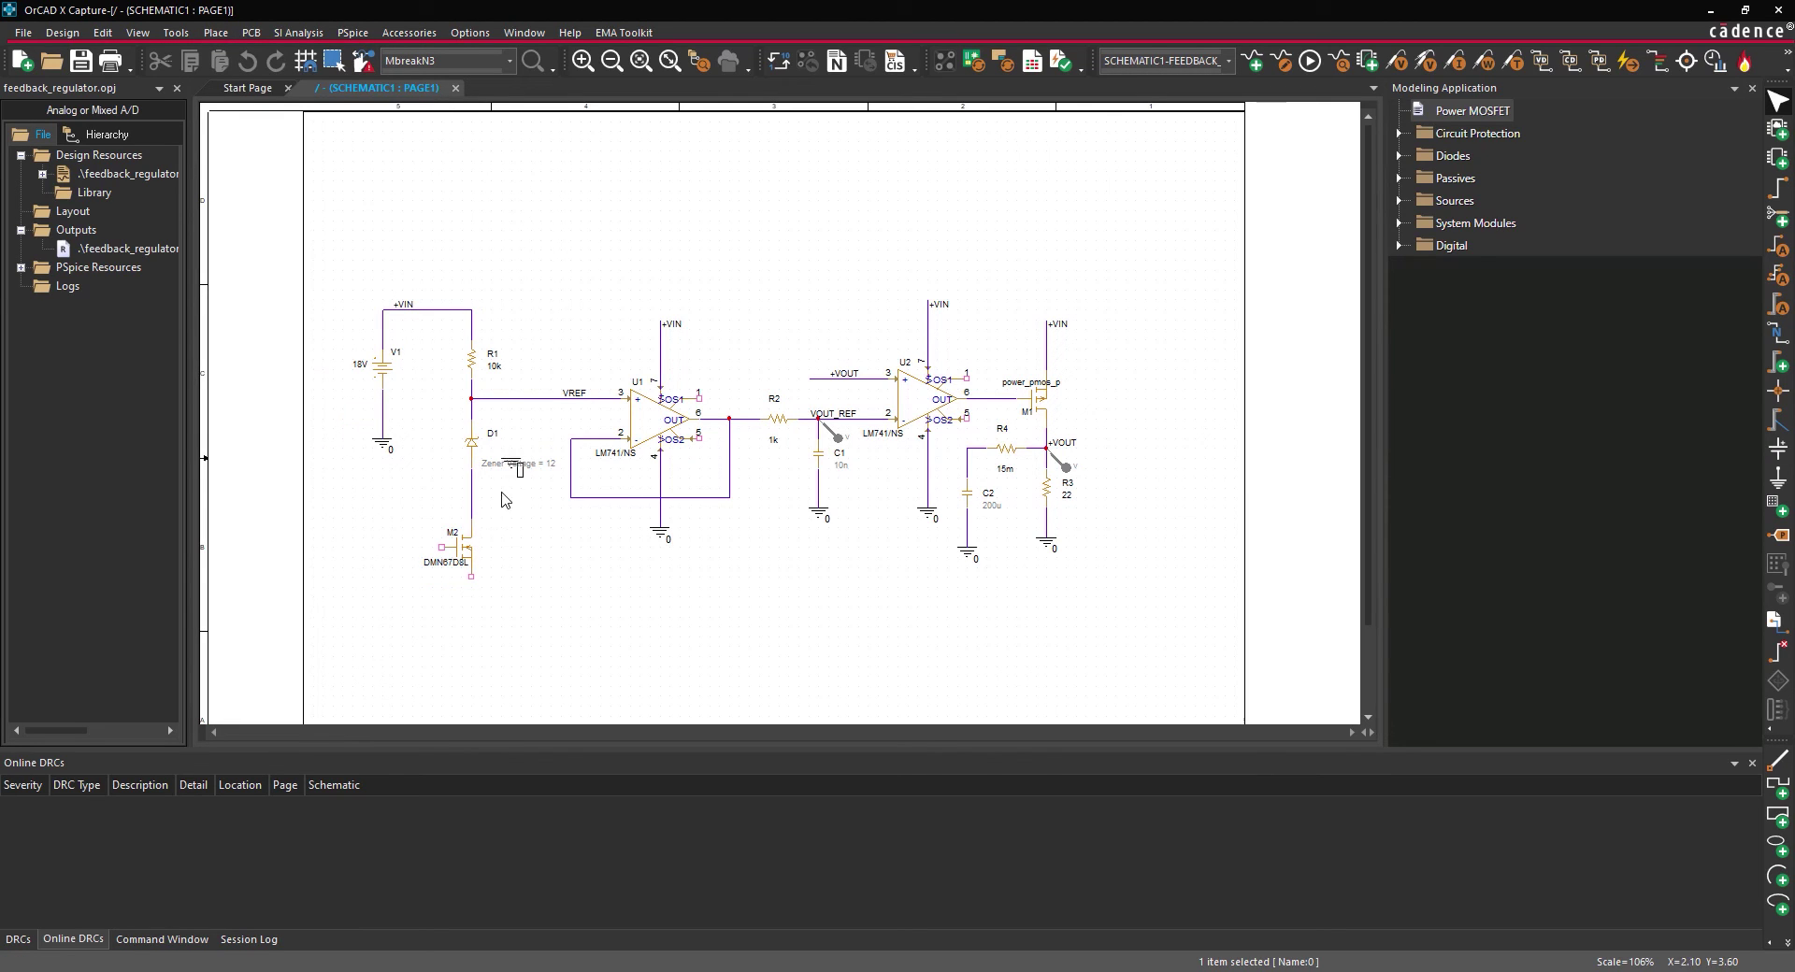
{"action": "left_click", "coordinate": [471, 644]}
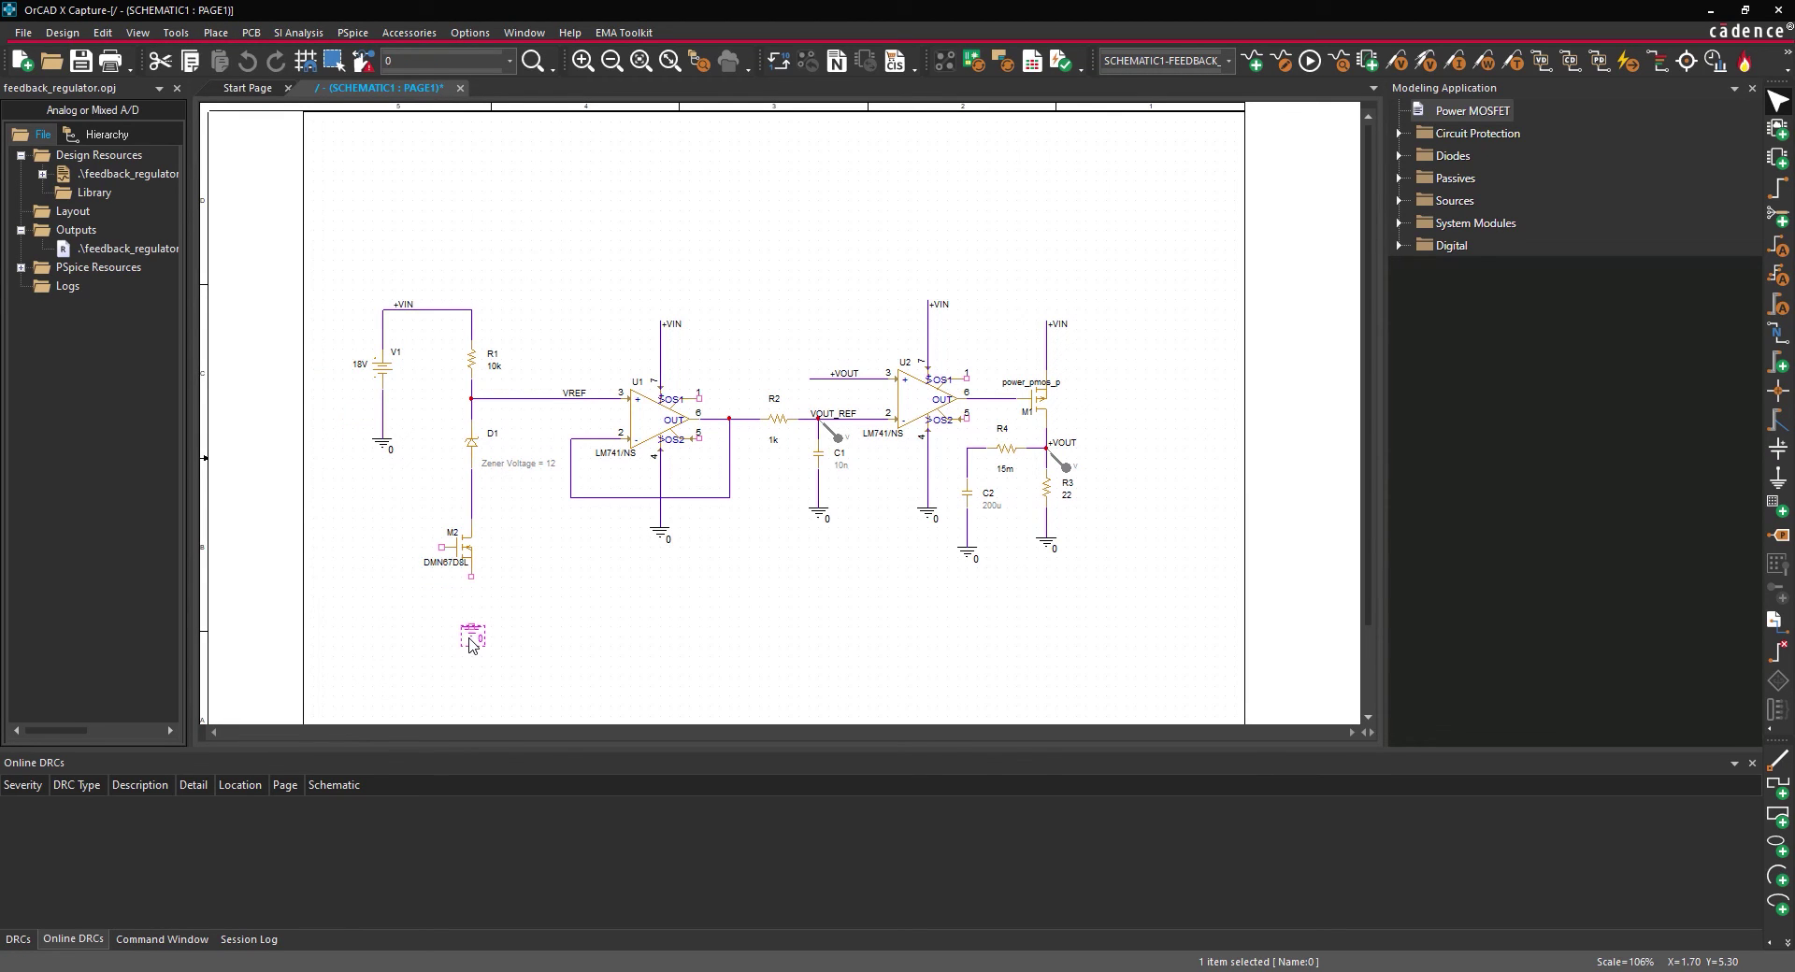
{"action": "right_click", "coordinate": [529, 618]}
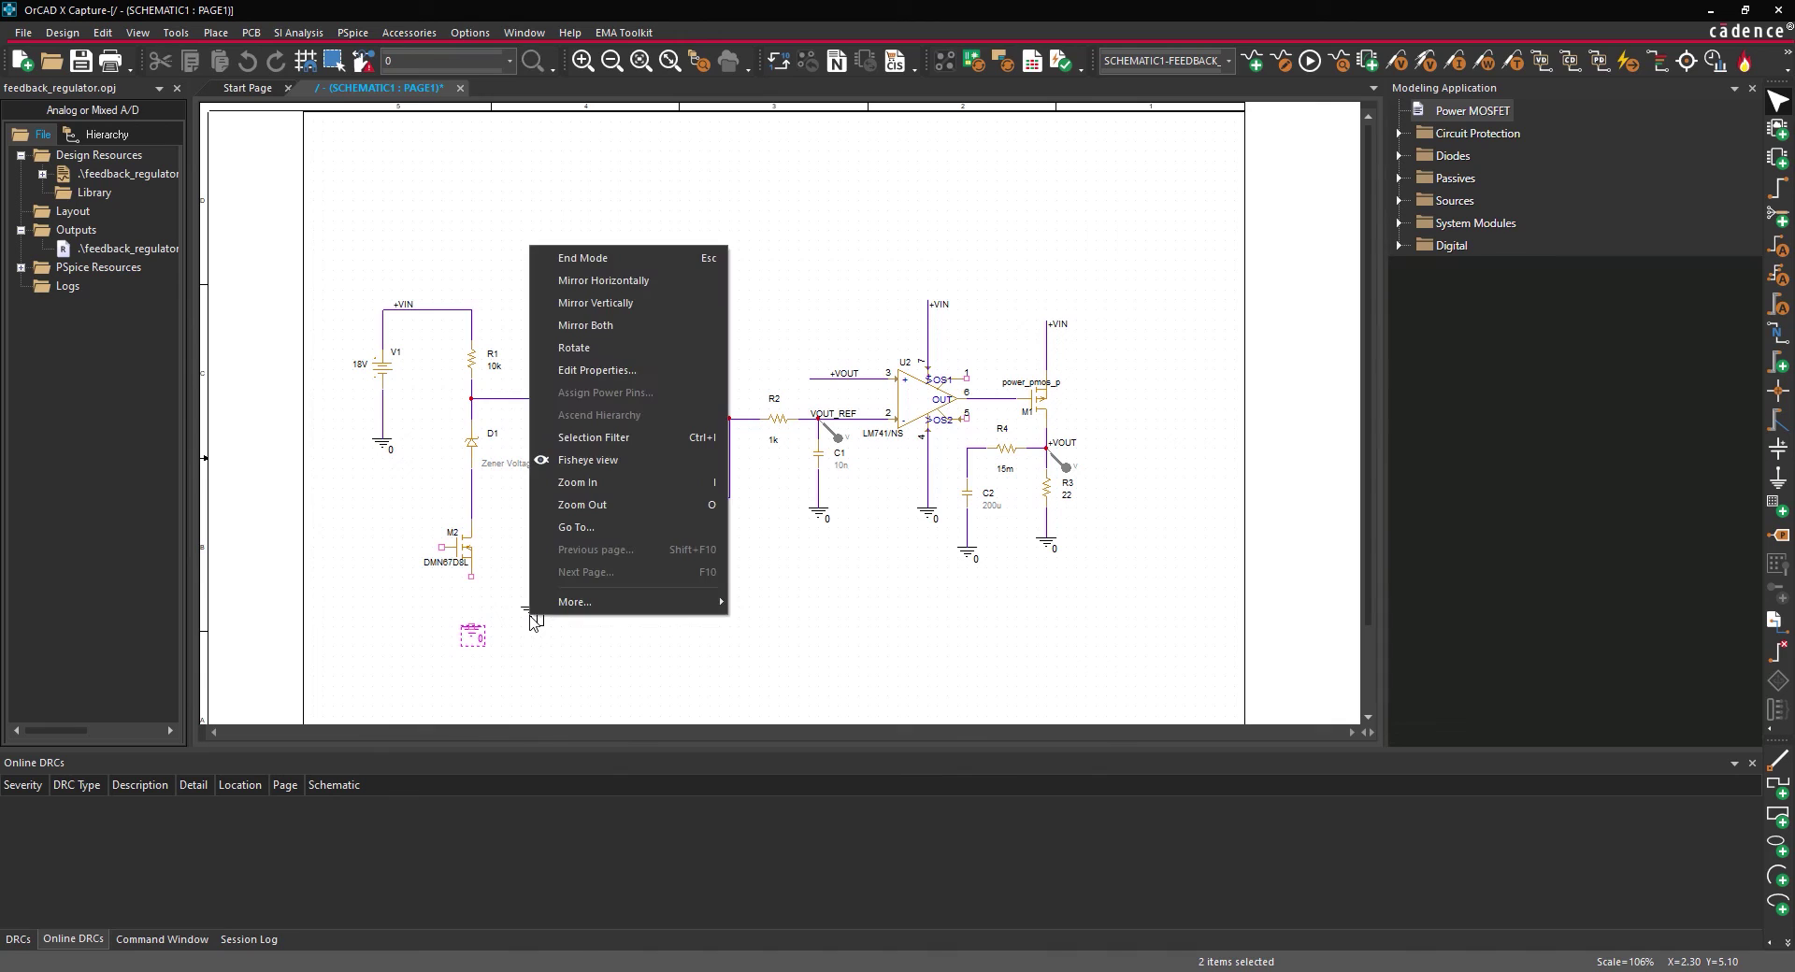
{"action": "left_click", "coordinate": [565, 257]}
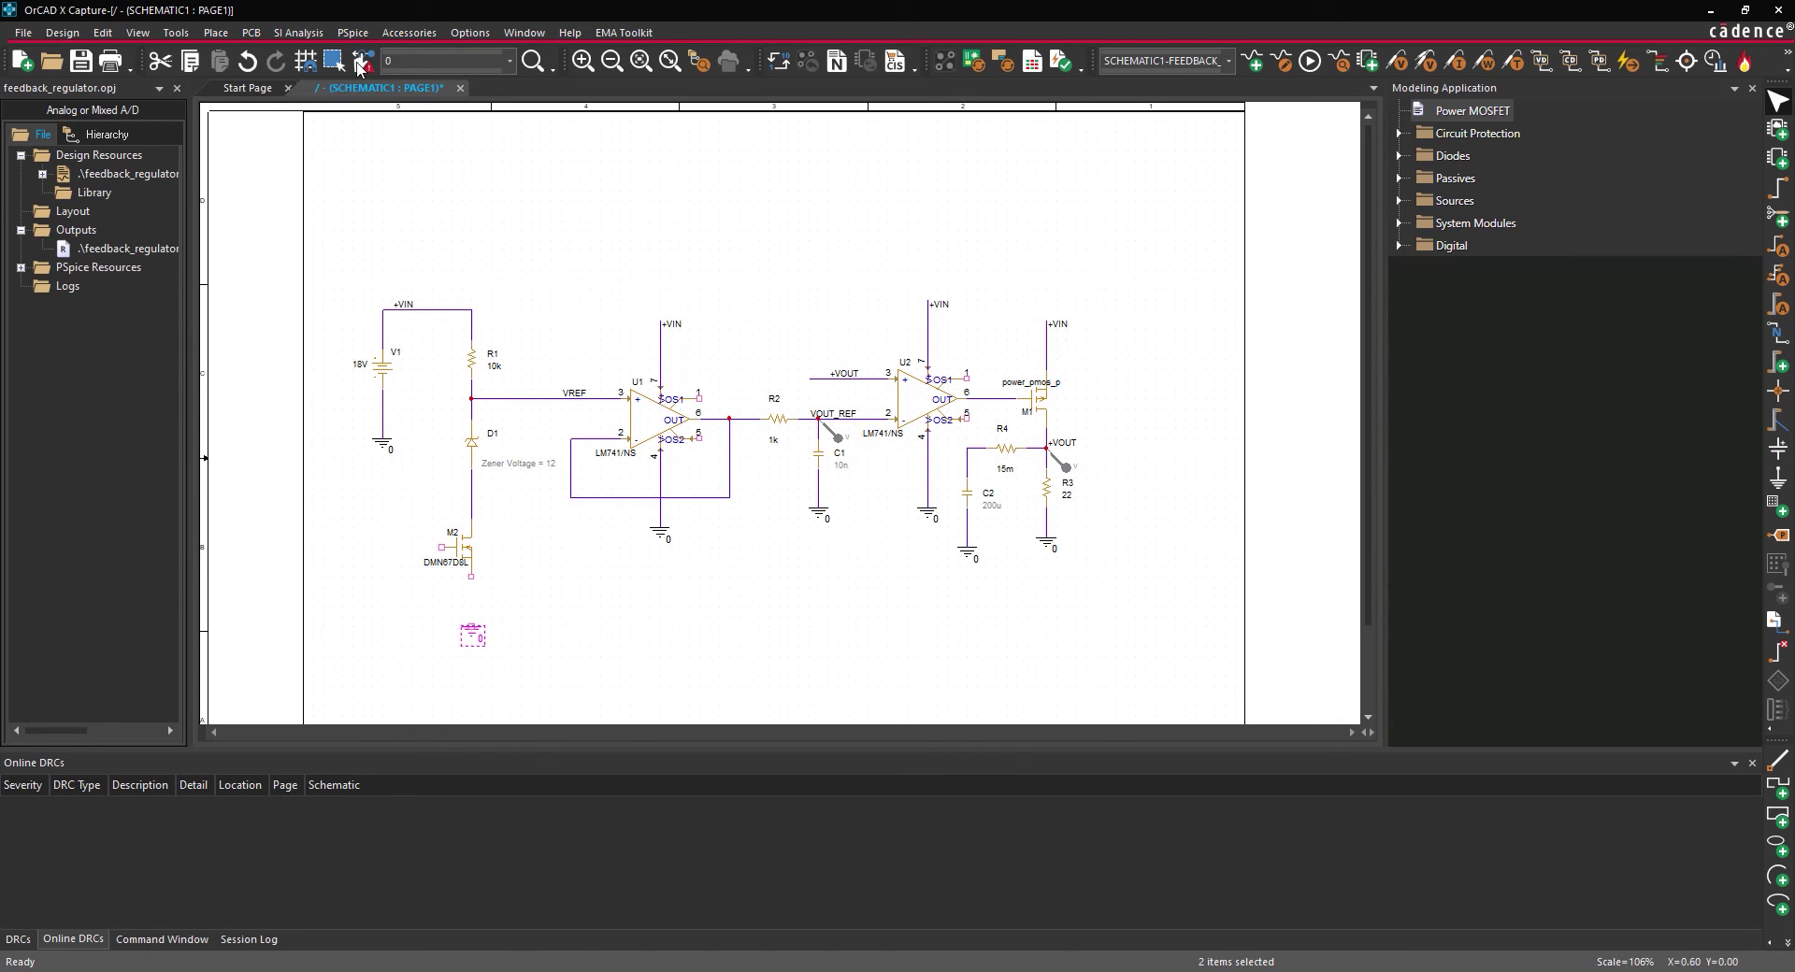
Wire M2's lower pin down to the ground symbol and connect M2's gate onto that ground wire.
{"action": "left_click", "coordinate": [217, 33]}
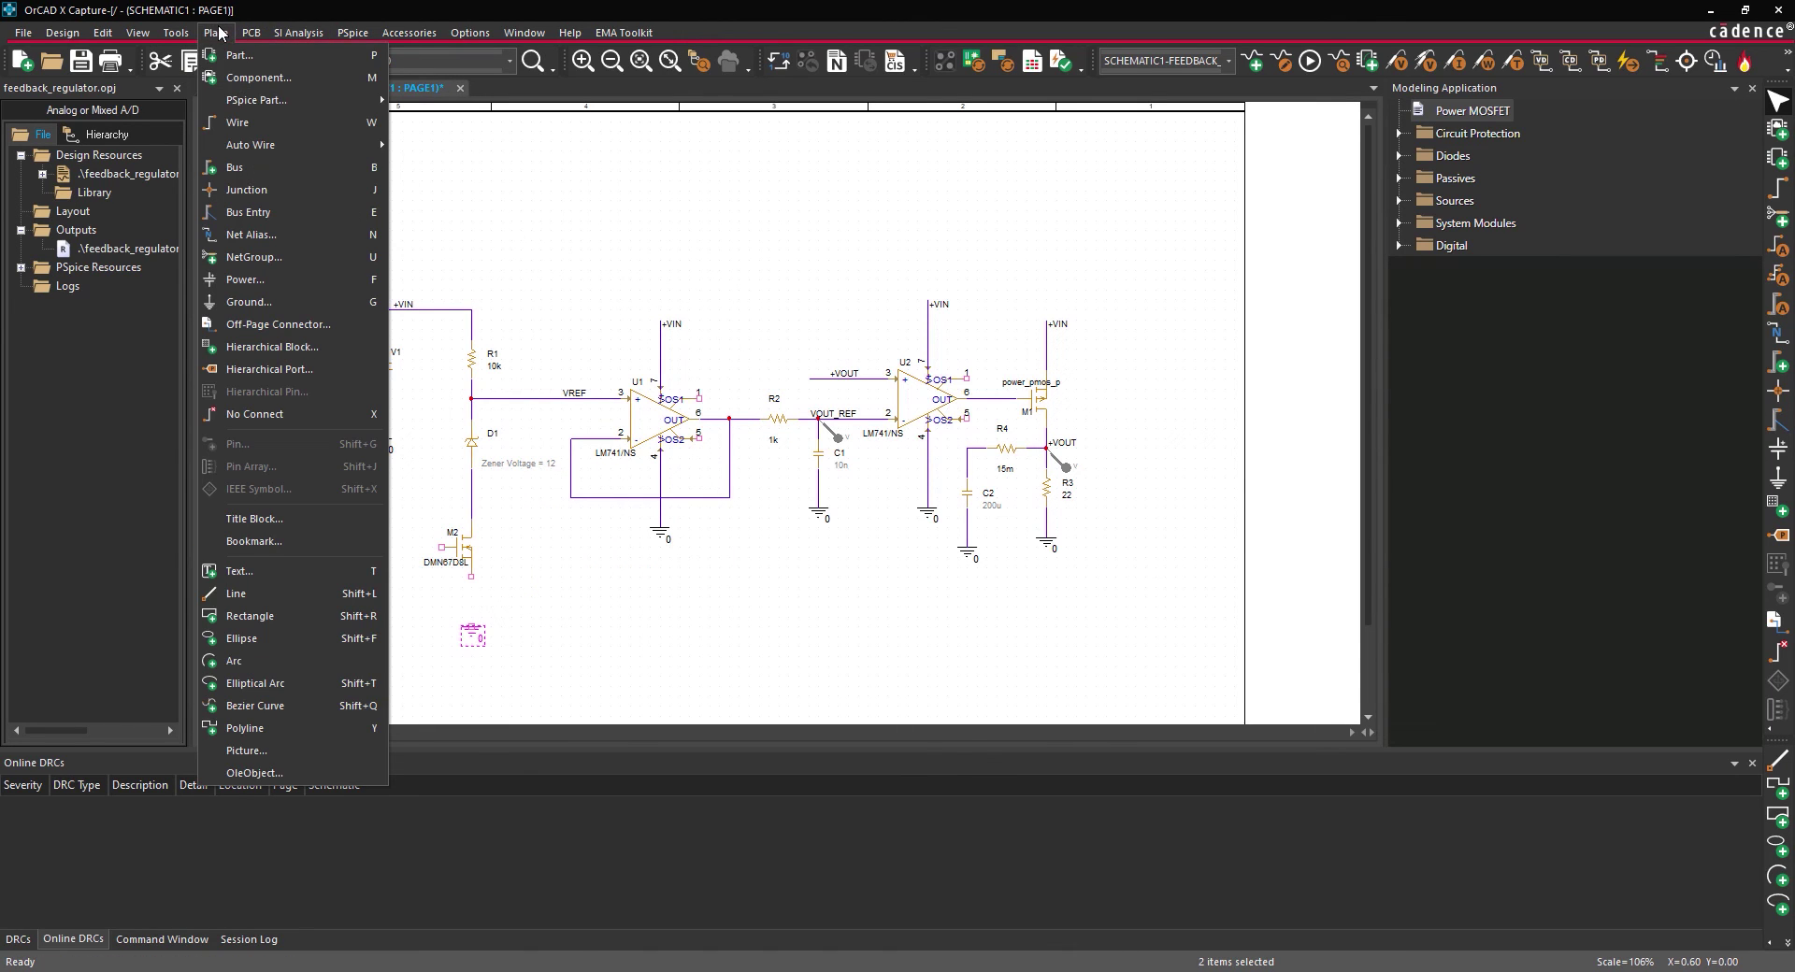
{"action": "left_click", "coordinate": [238, 122]}
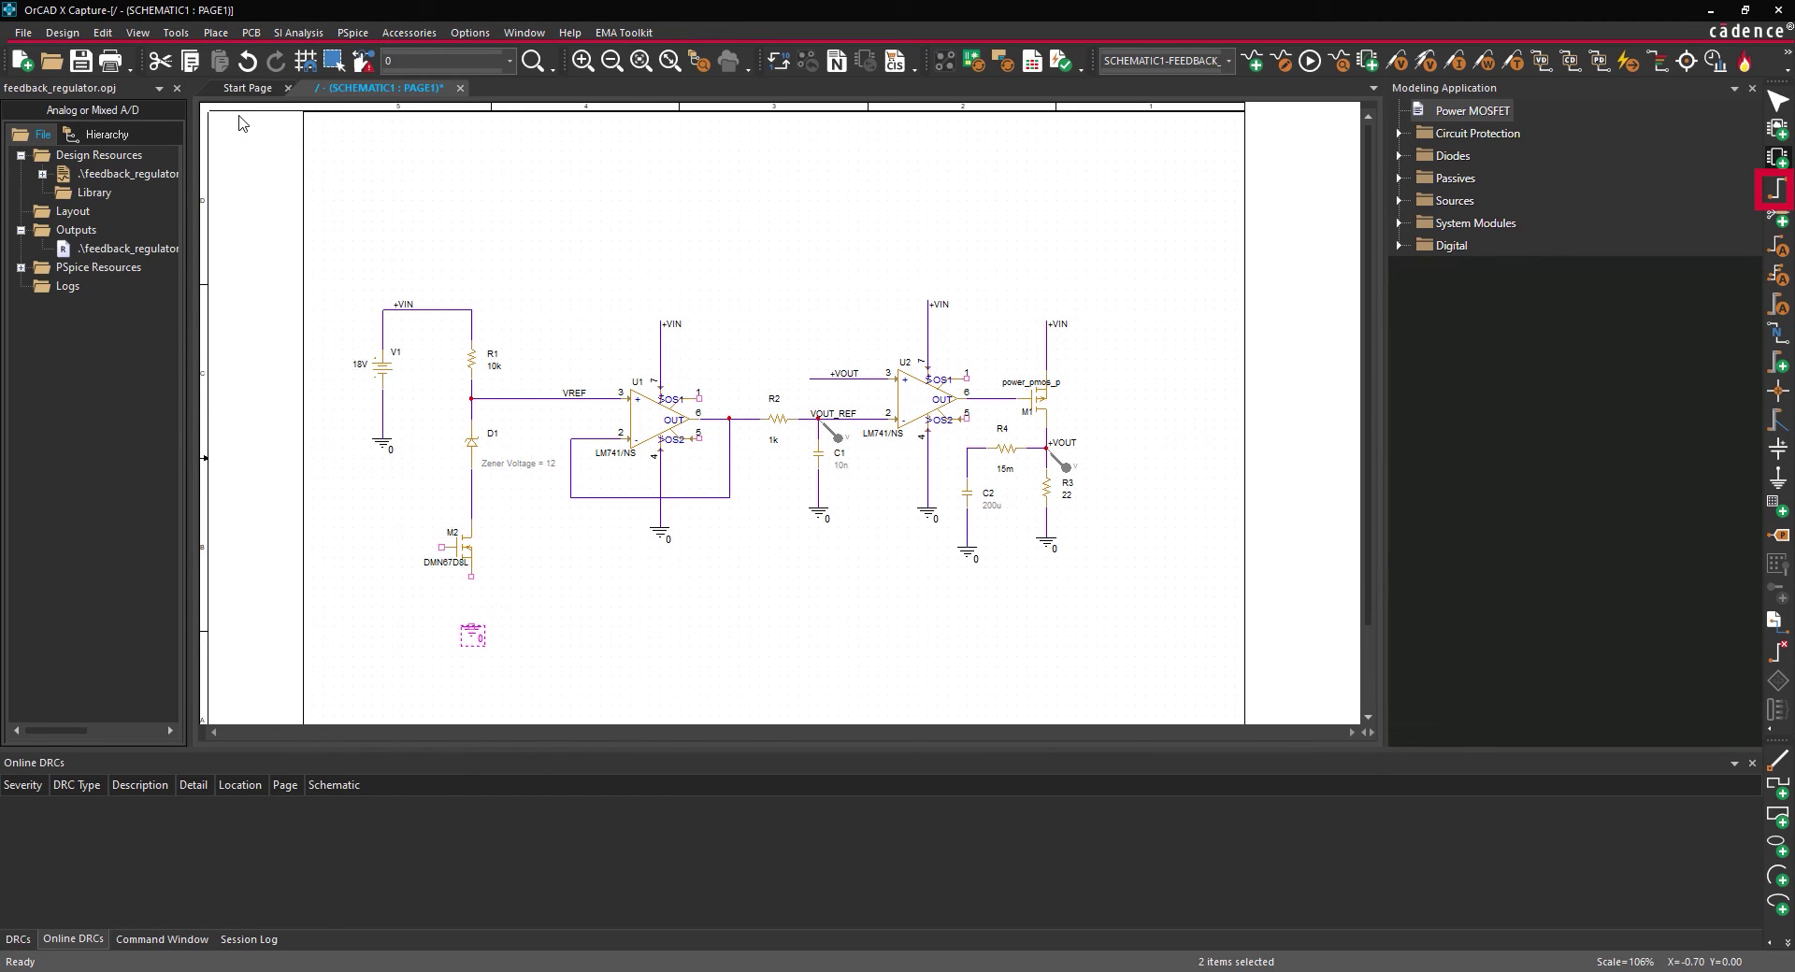
{"action": "left_click", "coordinate": [471, 577]}
{"action": "left_click", "coordinate": [472, 626]}
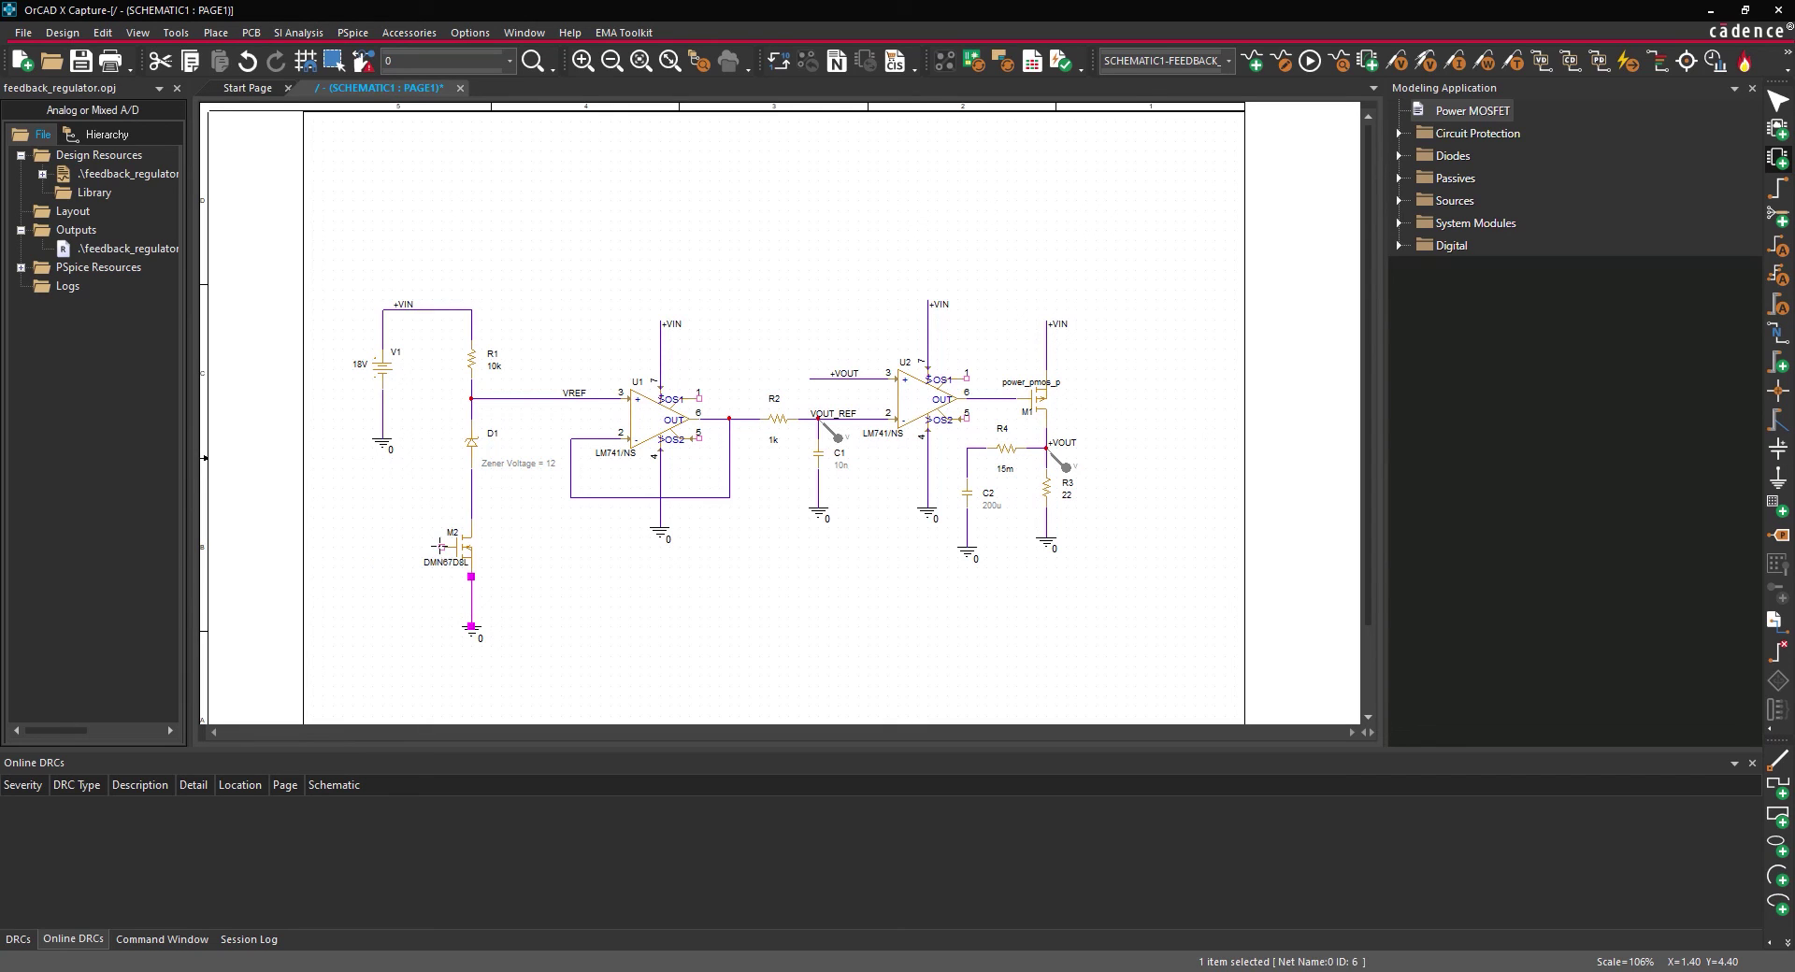
{"action": "left_click", "coordinate": [441, 546]}
{"action": "left_click", "coordinate": [472, 595]}
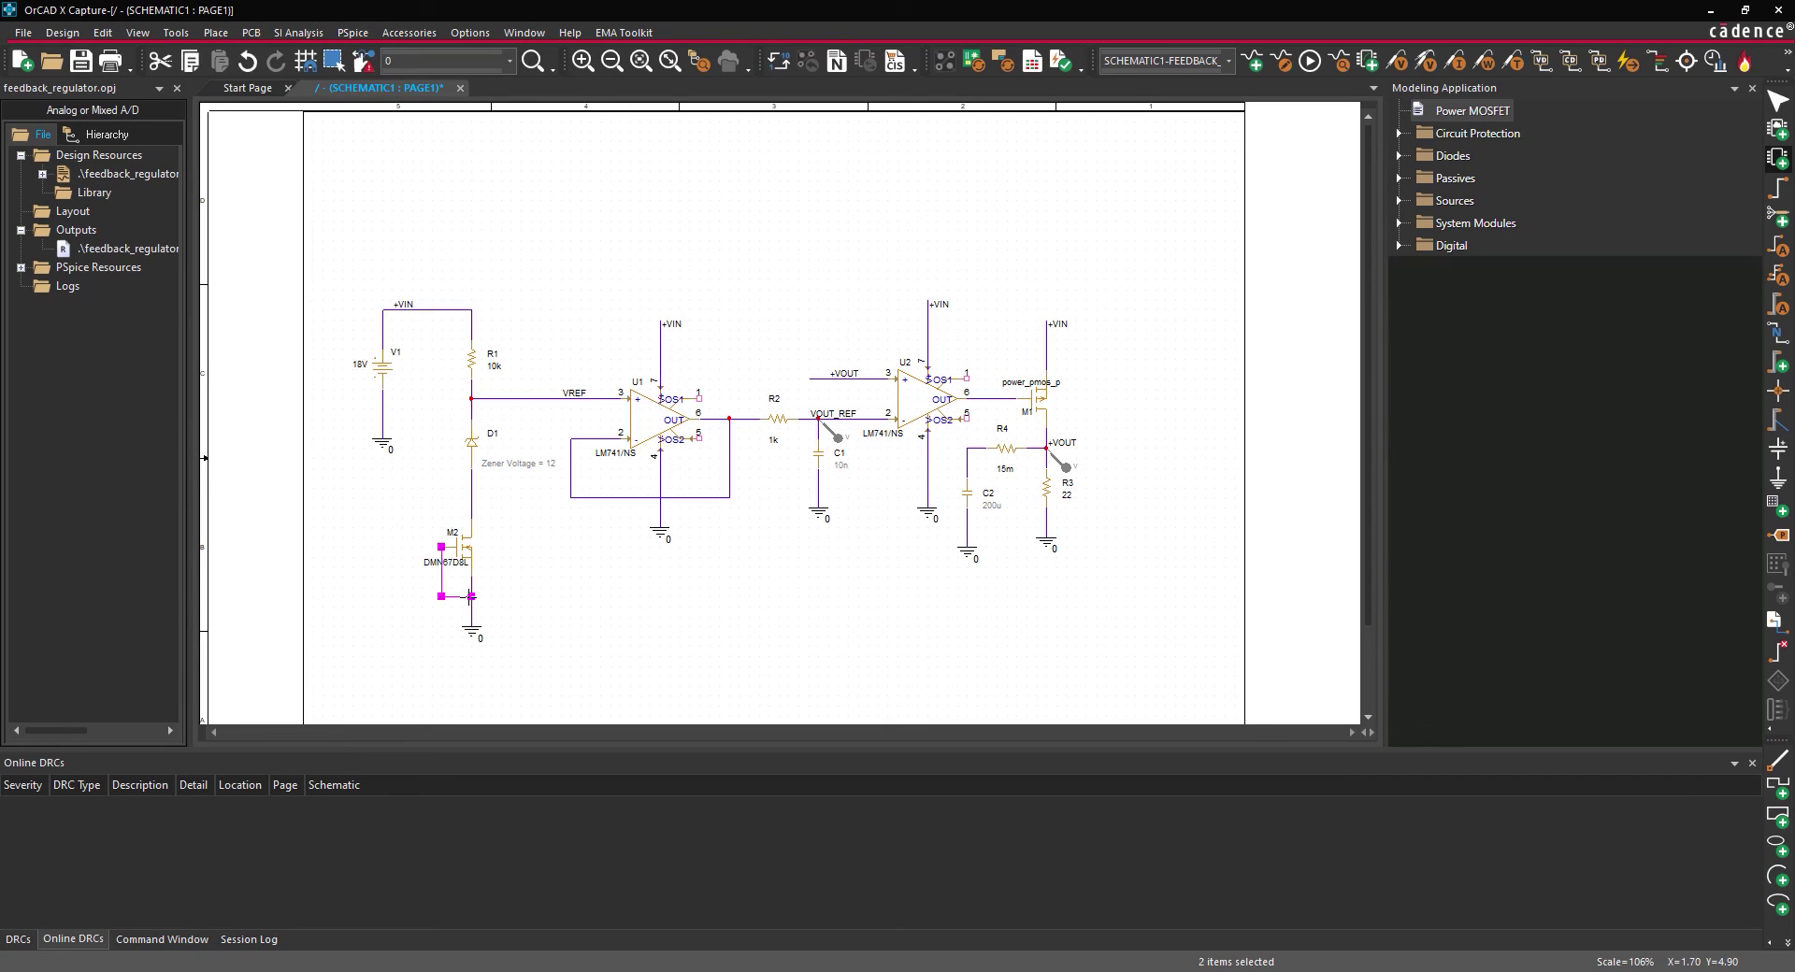
{"action": "key", "text": "Escape"}
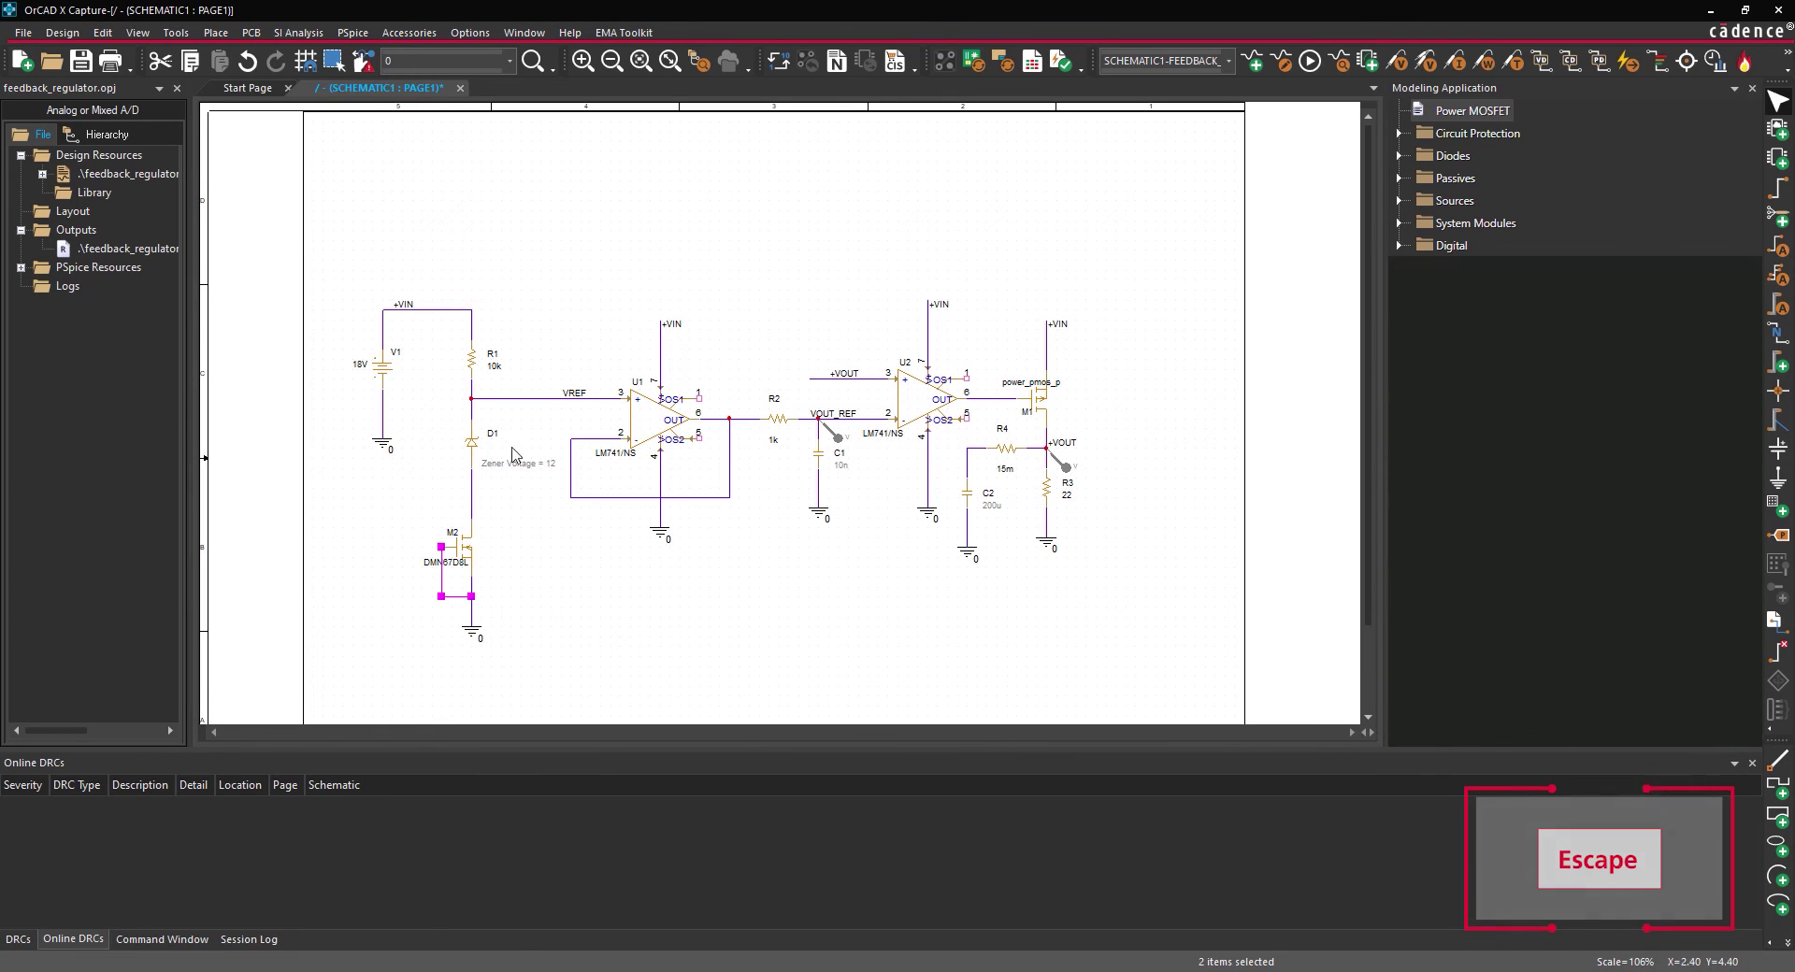
{"action": "left_click", "coordinate": [360, 36]}
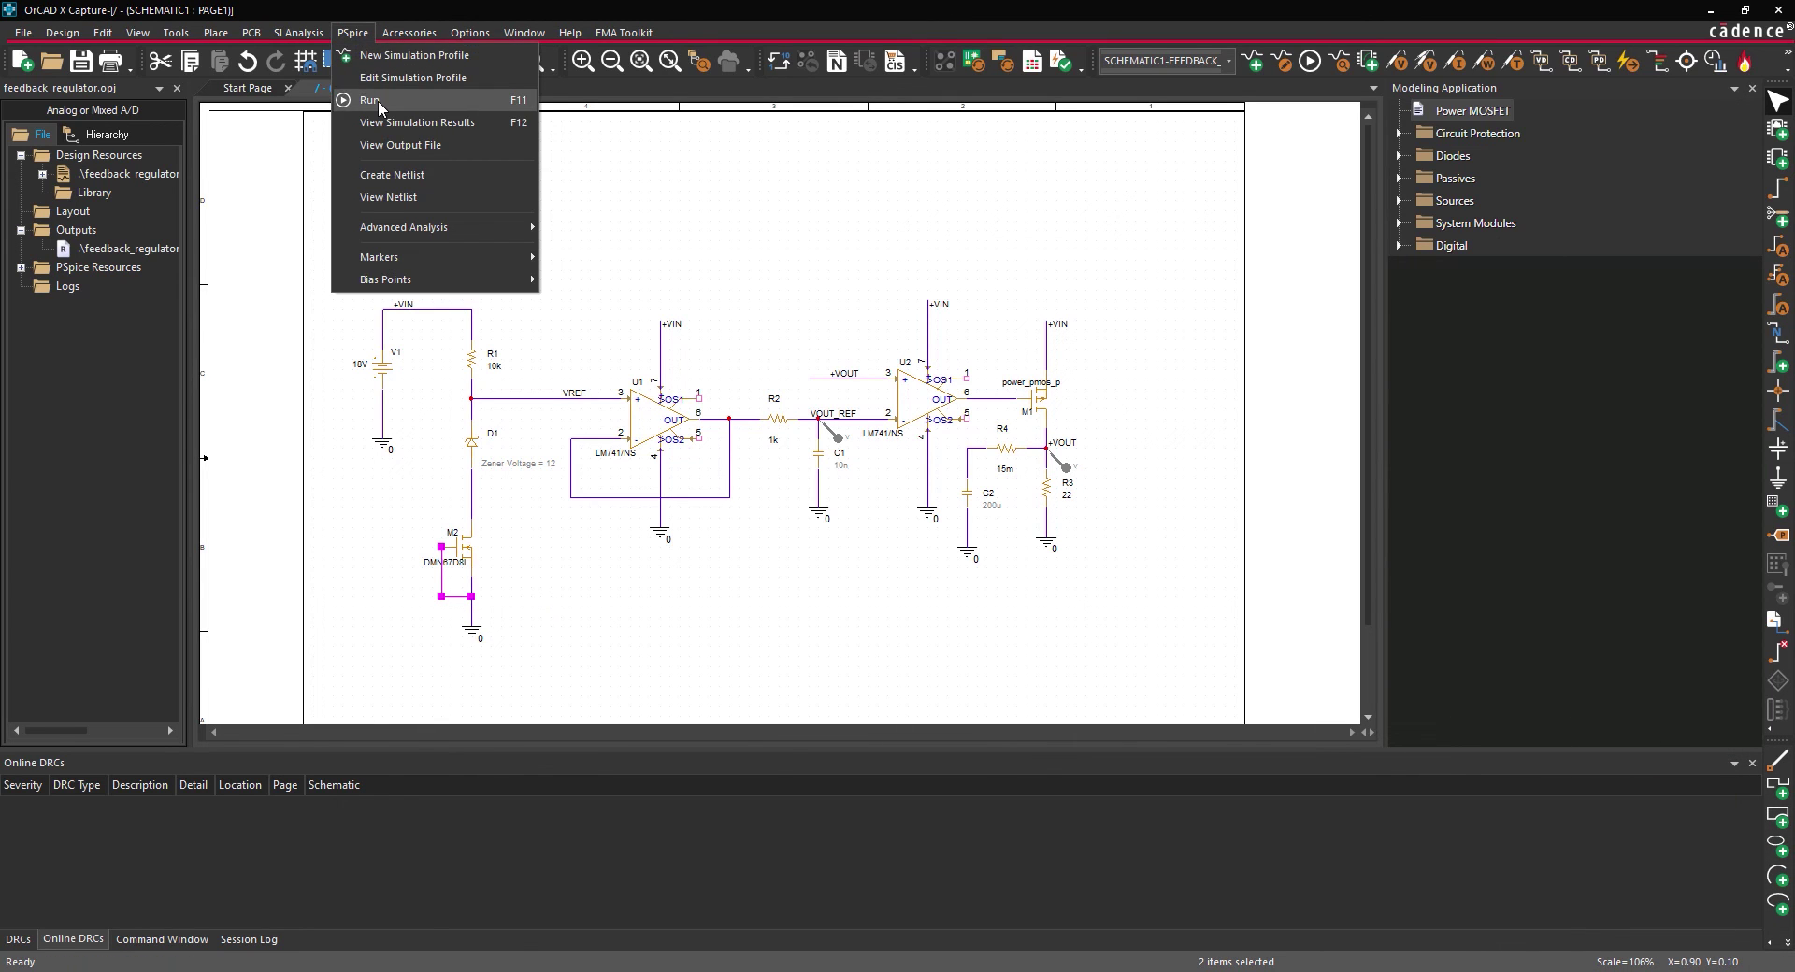
Run the FEEDBACK_TRANS transient simulation so V(+VOUT) and V(VOUT_REF) settle around 17 V.
{"action": "left_click", "coordinate": [379, 111]}
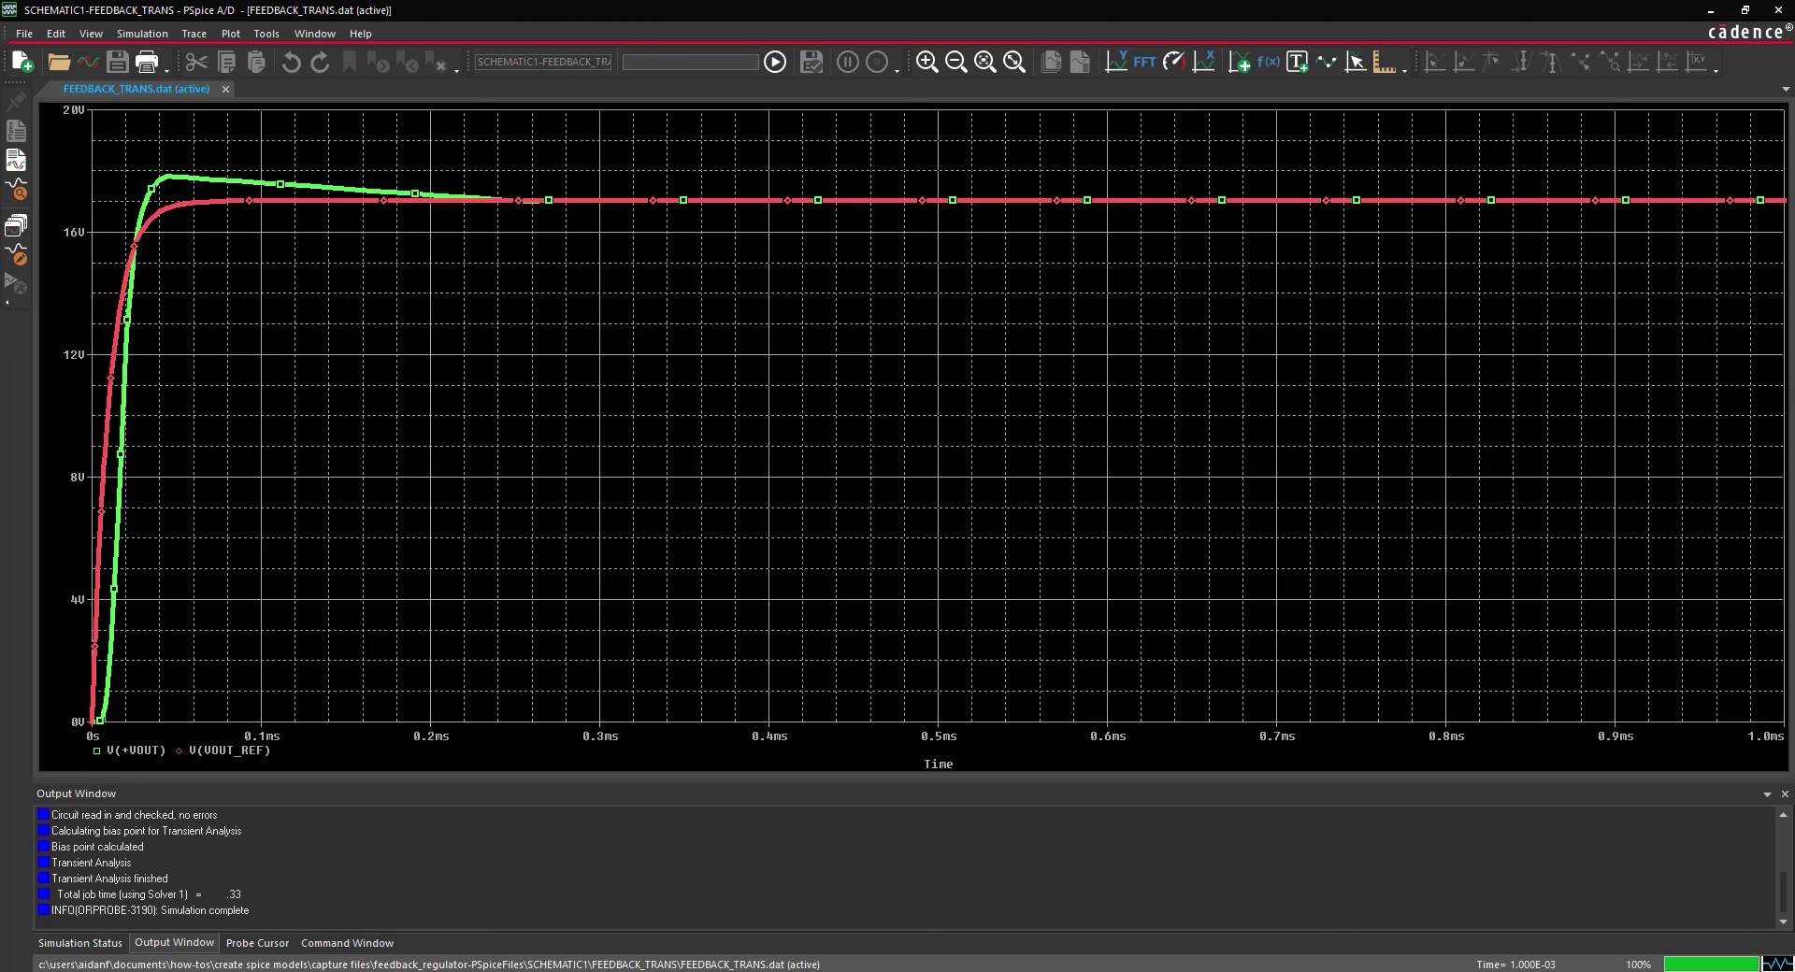